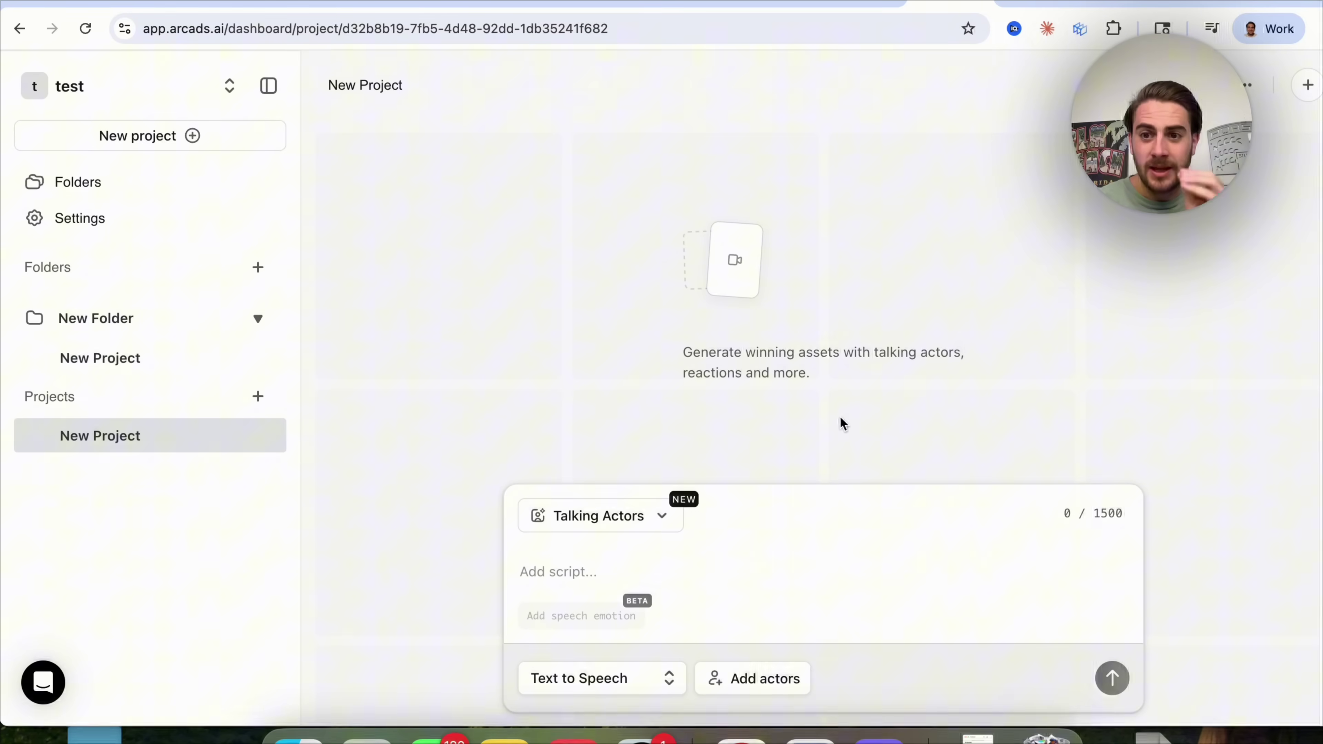
Browse the actor library, then close it without choosing a presenter.
{"action": "left_click", "coordinate": [764, 672]}
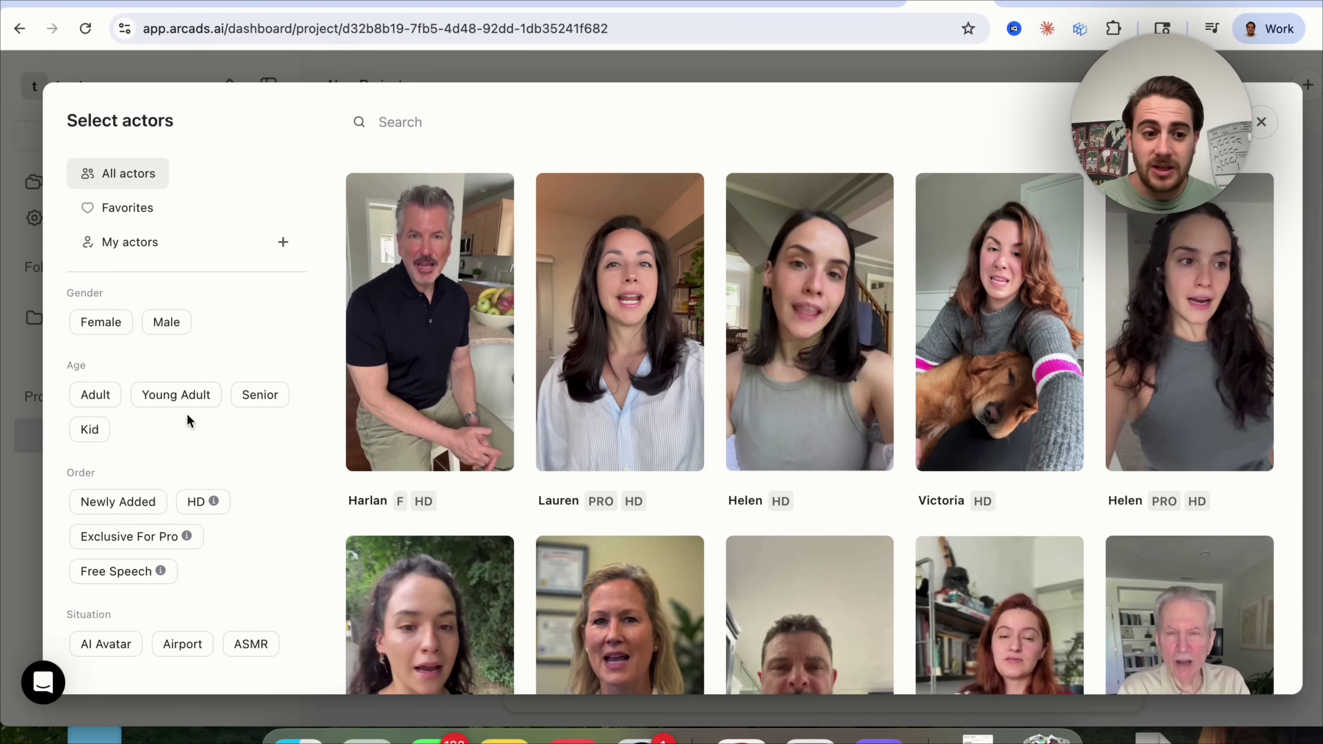
{"action": "scroll", "coordinate": [166, 430], "scroll_direction": "down", "scroll_amount": 3}
{"action": "scroll", "coordinate": [165, 429], "scroll_direction": "down", "scroll_amount": 4}
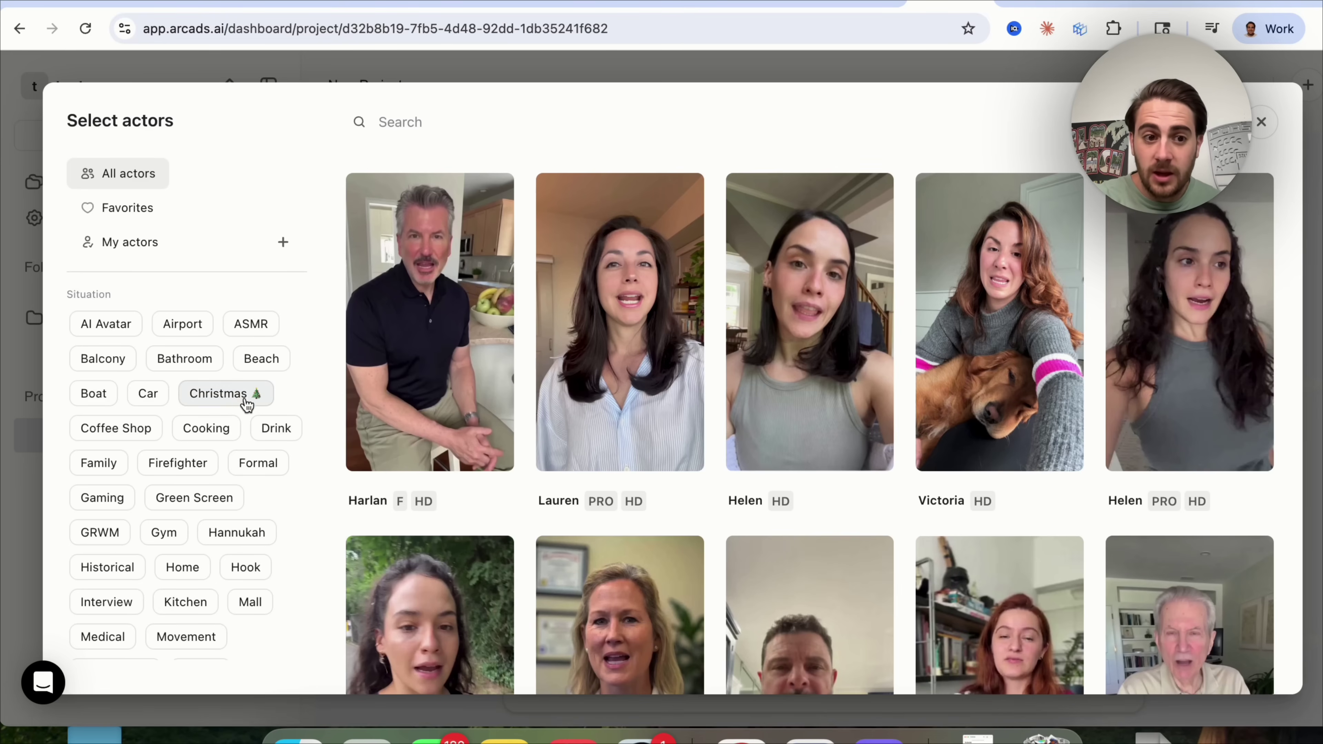
{"action": "scroll", "coordinate": [241, 401], "scroll_direction": "down", "scroll_amount": 5}
{"action": "scroll", "coordinate": [531, 173], "scroll_direction": "down", "scroll_amount": 10}
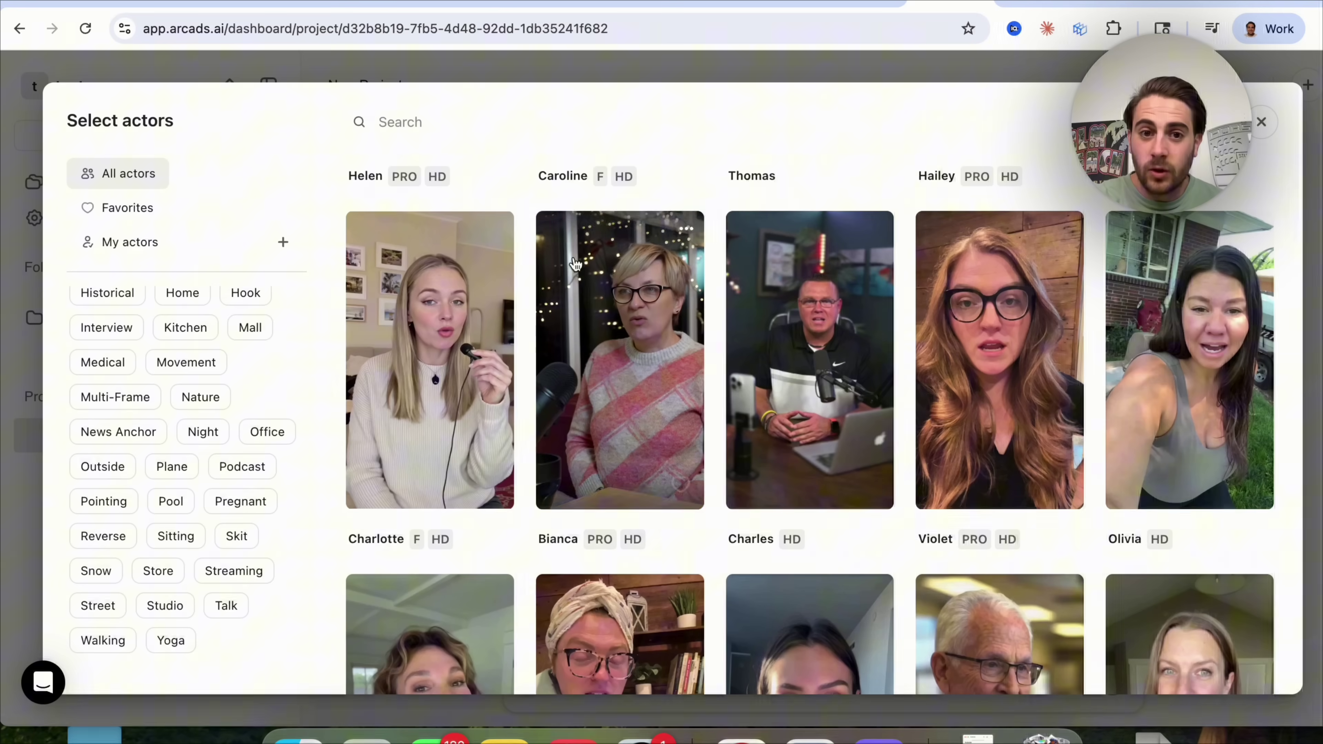
{"action": "scroll", "coordinate": [523, 172], "scroll_direction": "down", "scroll_amount": 5}
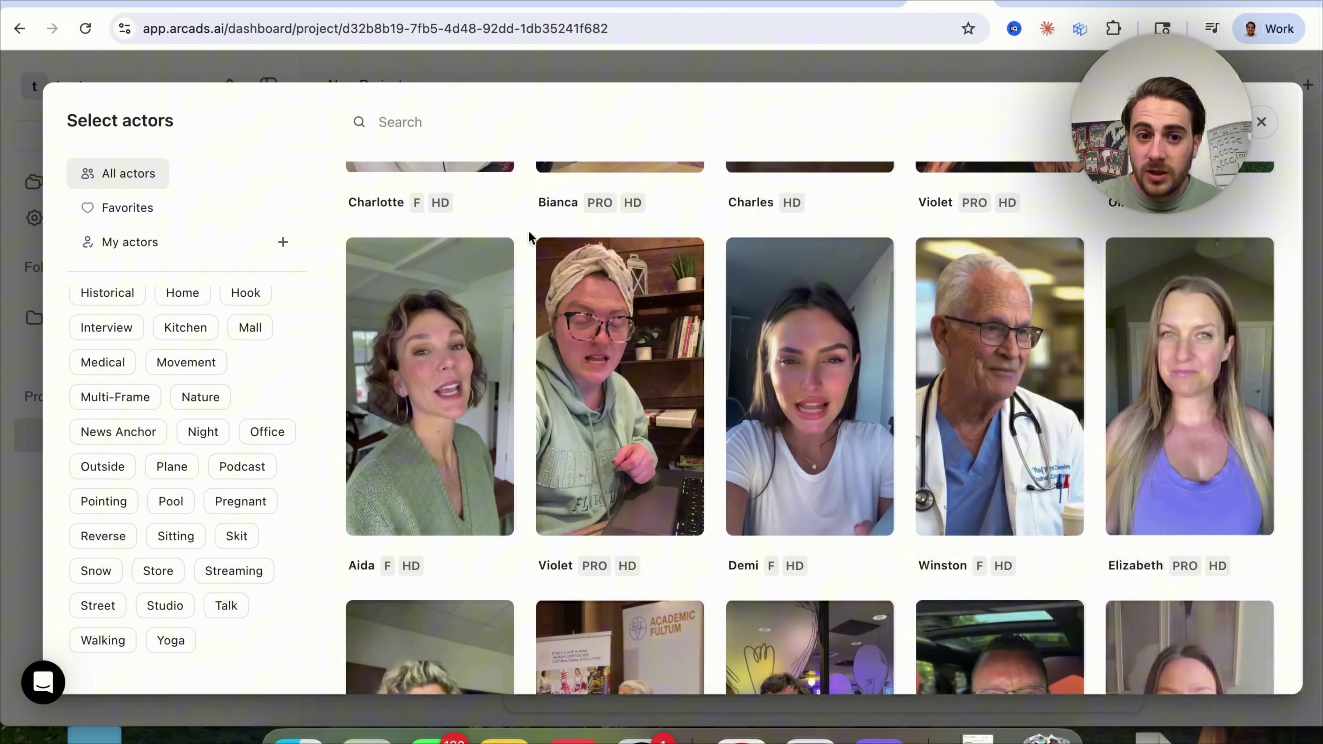
{"action": "scroll", "coordinate": [523, 231], "scroll_direction": "down", "scroll_amount": 3}
{"action": "scroll", "coordinate": [523, 230], "scroll_direction": "down", "scroll_amount": 2}
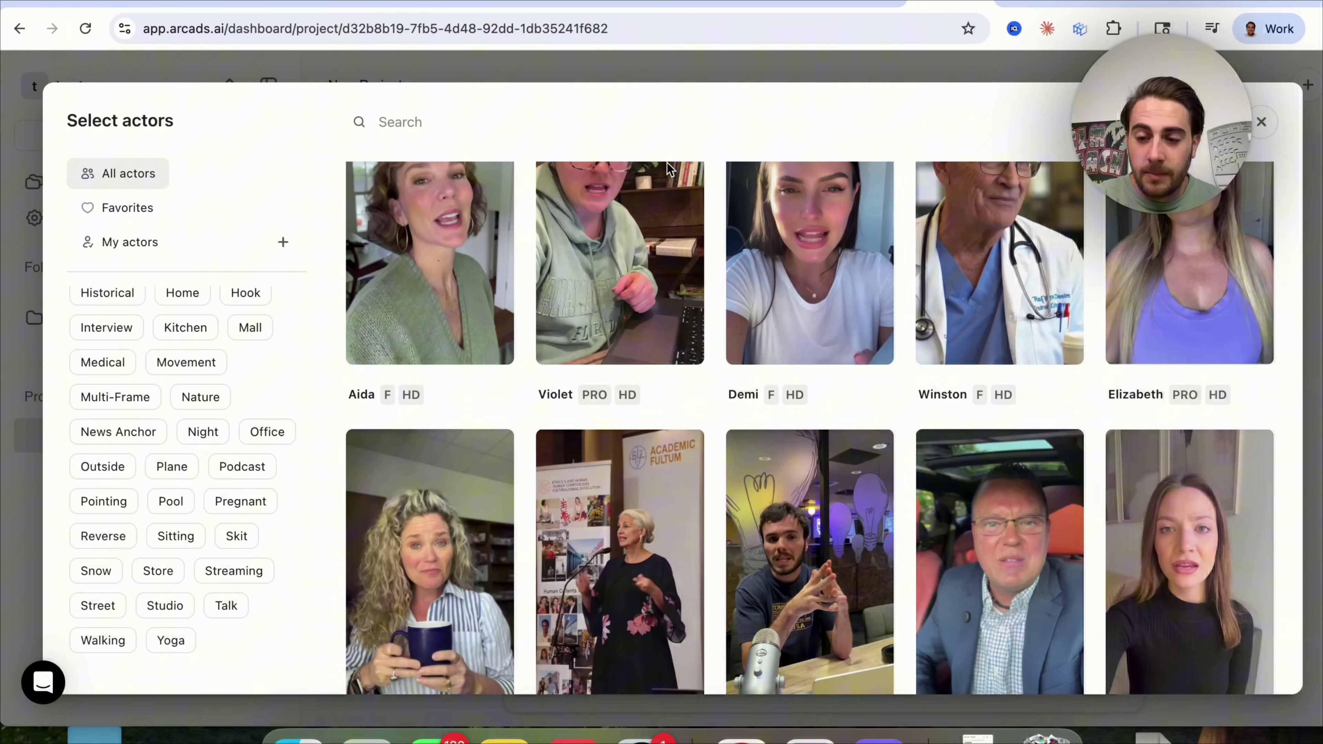
{"action": "scroll", "coordinate": [904, 412], "scroll_direction": "down", "scroll_amount": 3}
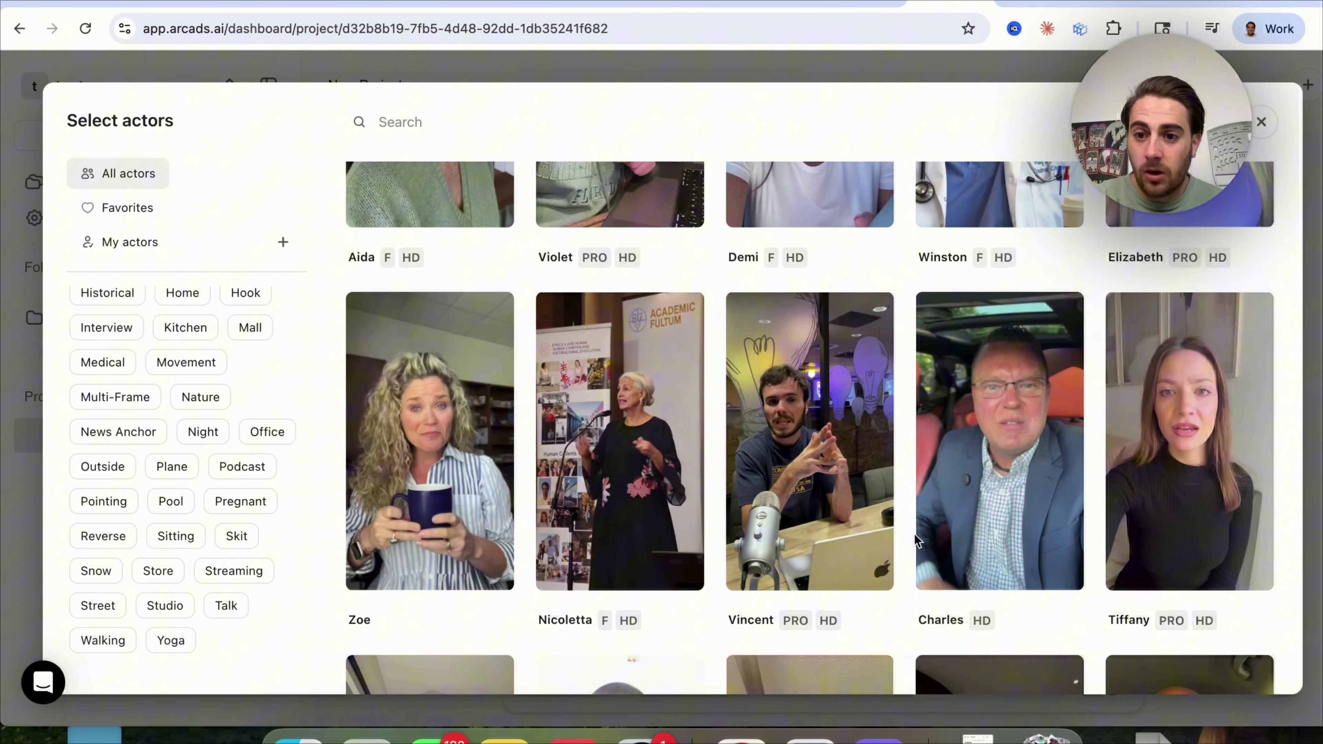
{"action": "scroll", "coordinate": [909, 580], "scroll_direction": "down", "scroll_amount": 9}
{"action": "scroll", "coordinate": [912, 604], "scroll_direction": "up", "scroll_amount": 2}
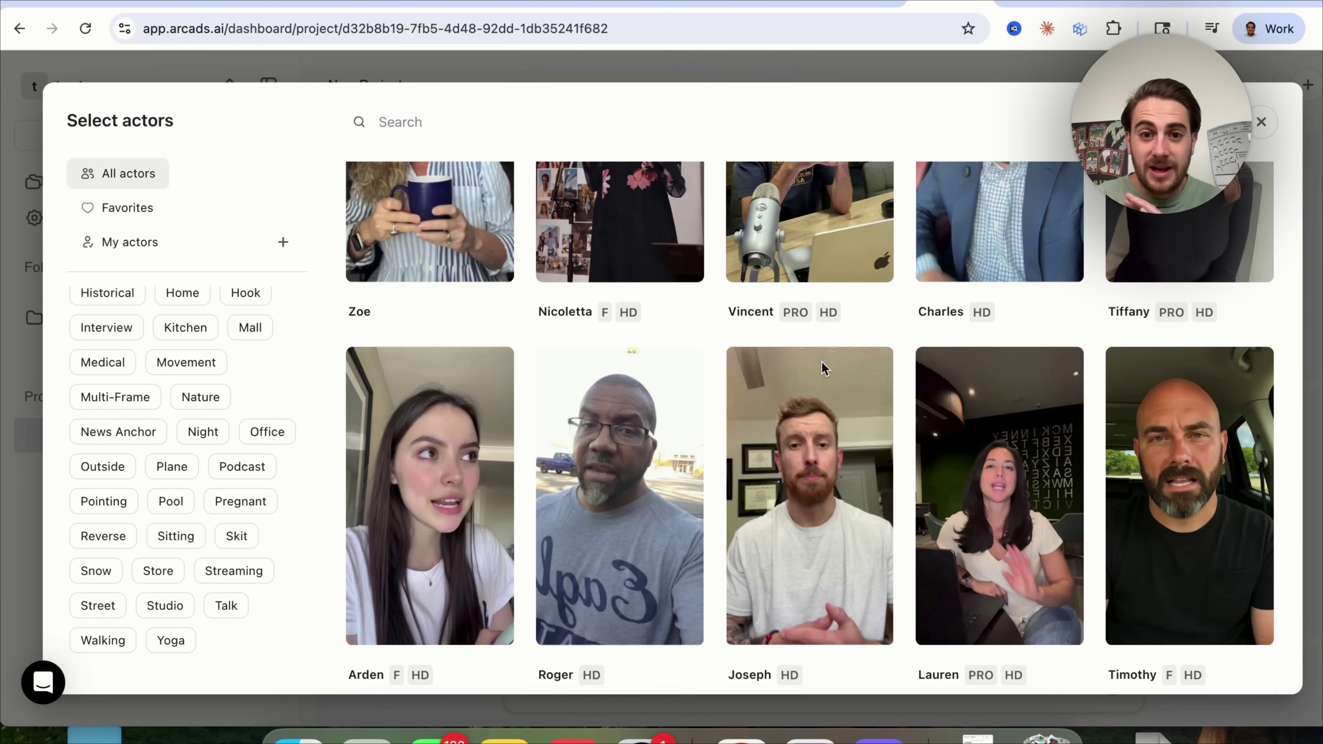
{"action": "scroll", "coordinate": [834, 251], "scroll_direction": "up", "scroll_amount": 5}
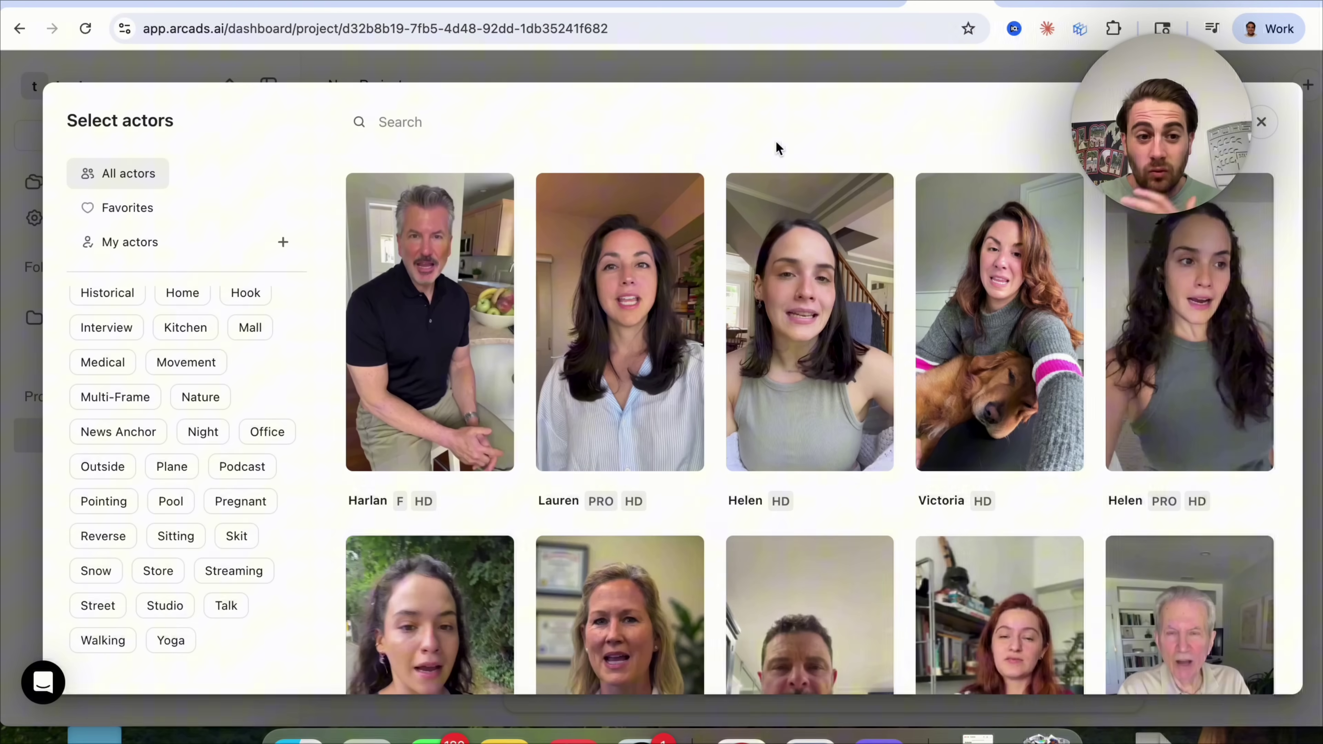
{"action": "left_click", "coordinate": [492, 73]}
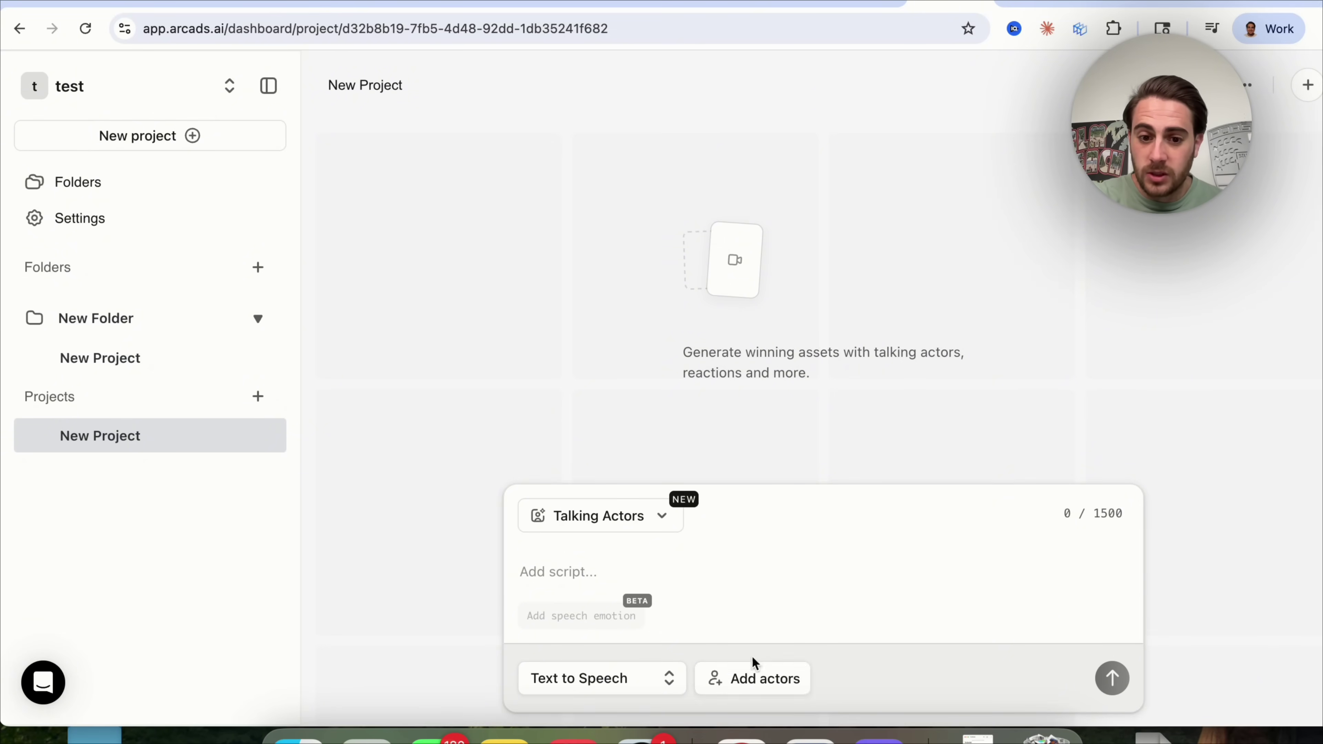
Check the Text to Speech options, then preview each video type: Talking Actors, Gestures, B-Rolls, Scenes, Show Your App.
{"action": "left_click", "coordinate": [652, 678]}
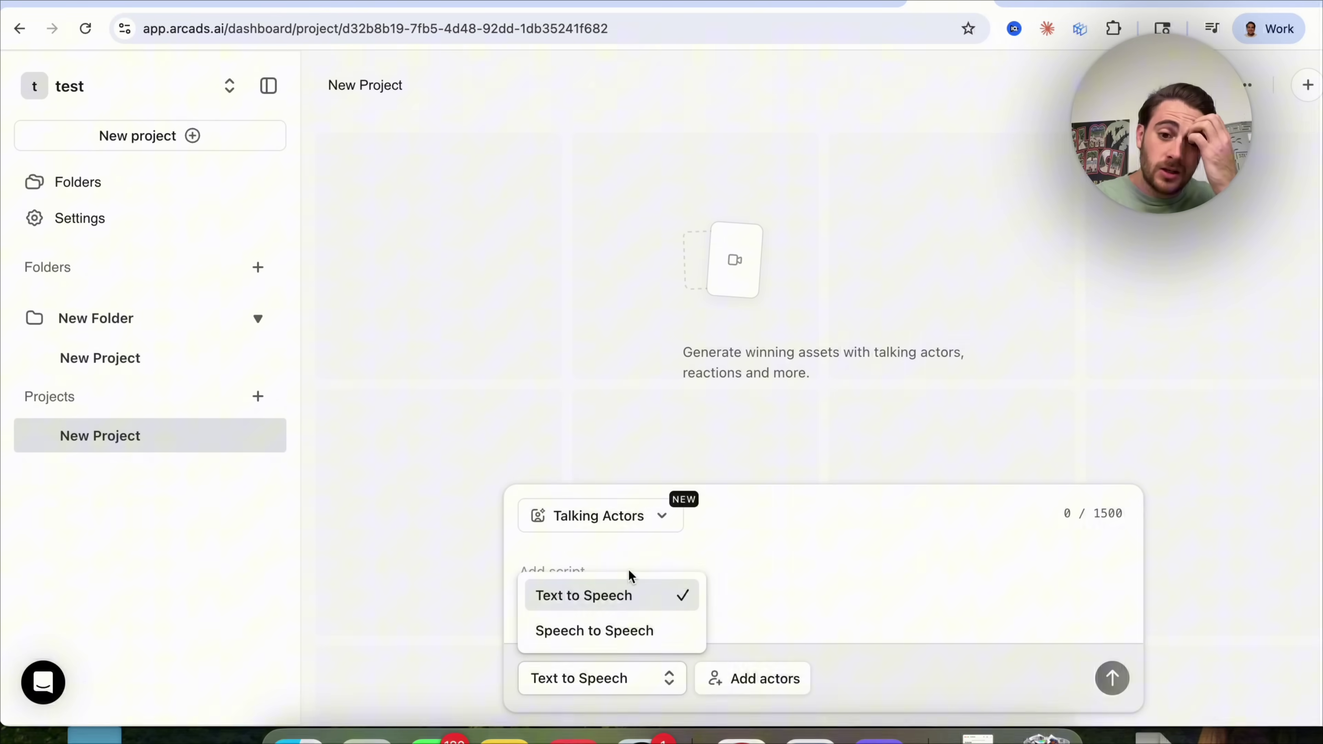
{"action": "left_click", "coordinate": [462, 560]}
{"action": "left_click", "coordinate": [601, 516]}
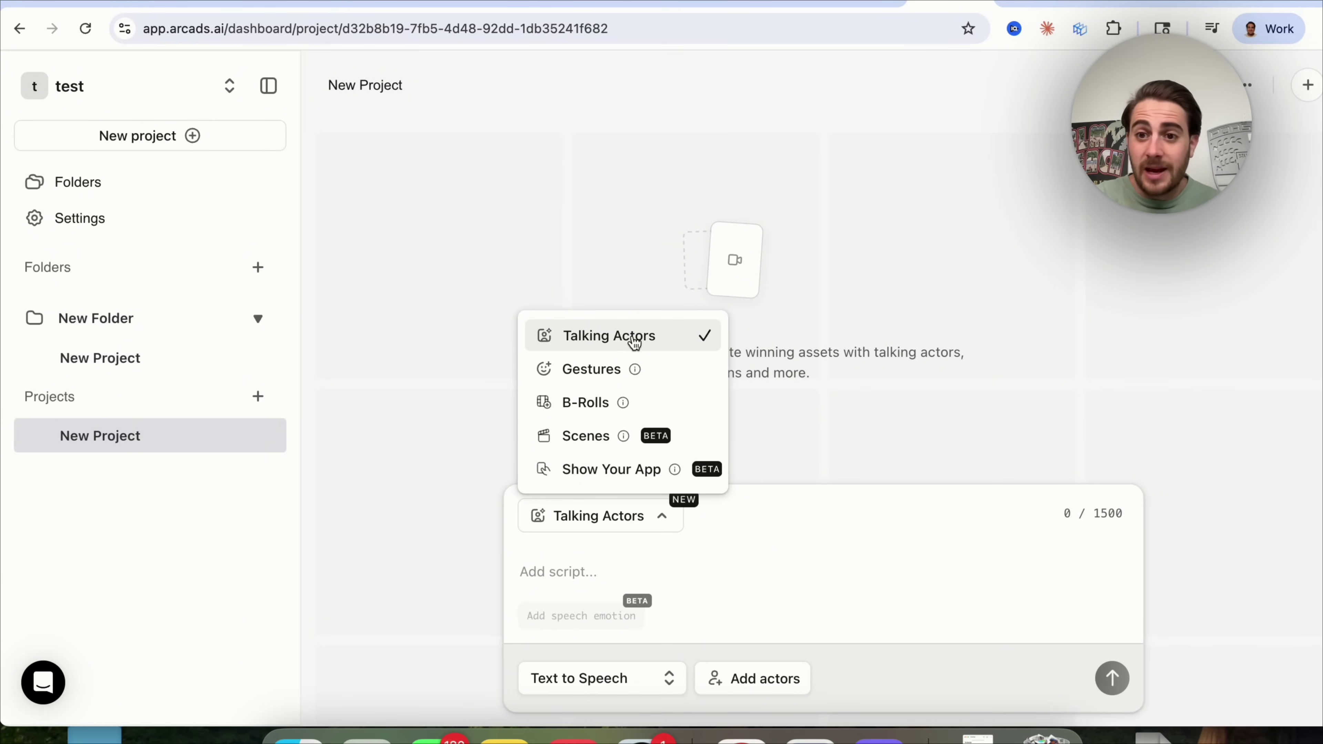
{"action": "mouse_move", "coordinate": [635, 375]}
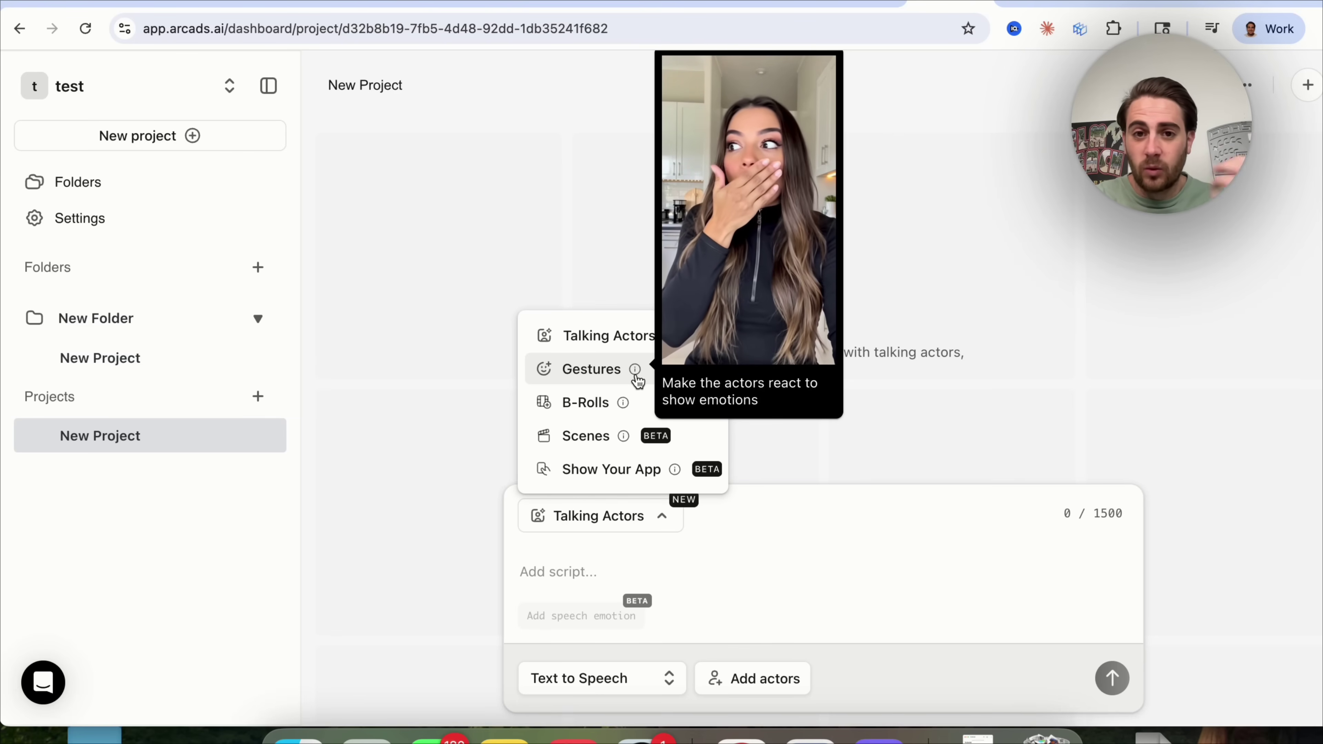
{"action": "mouse_move", "coordinate": [624, 406]}
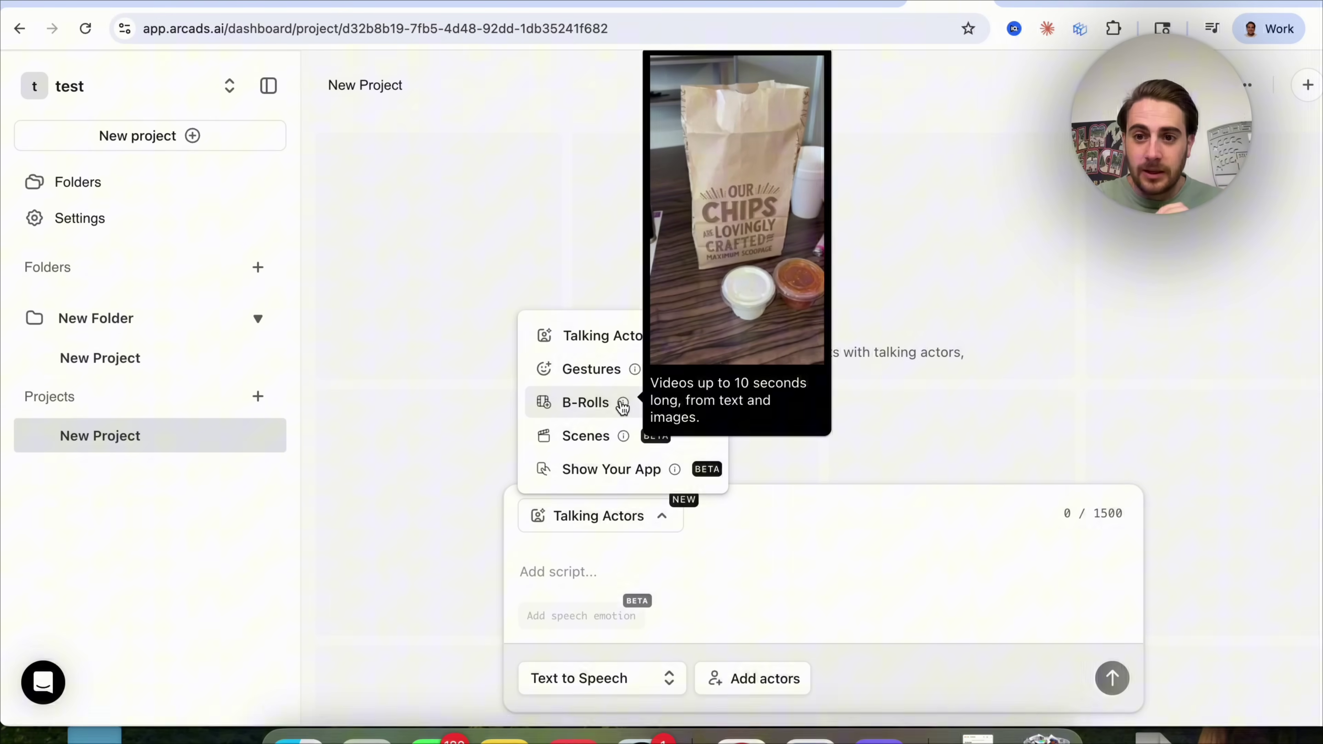
{"action": "mouse_move", "coordinate": [625, 438]}
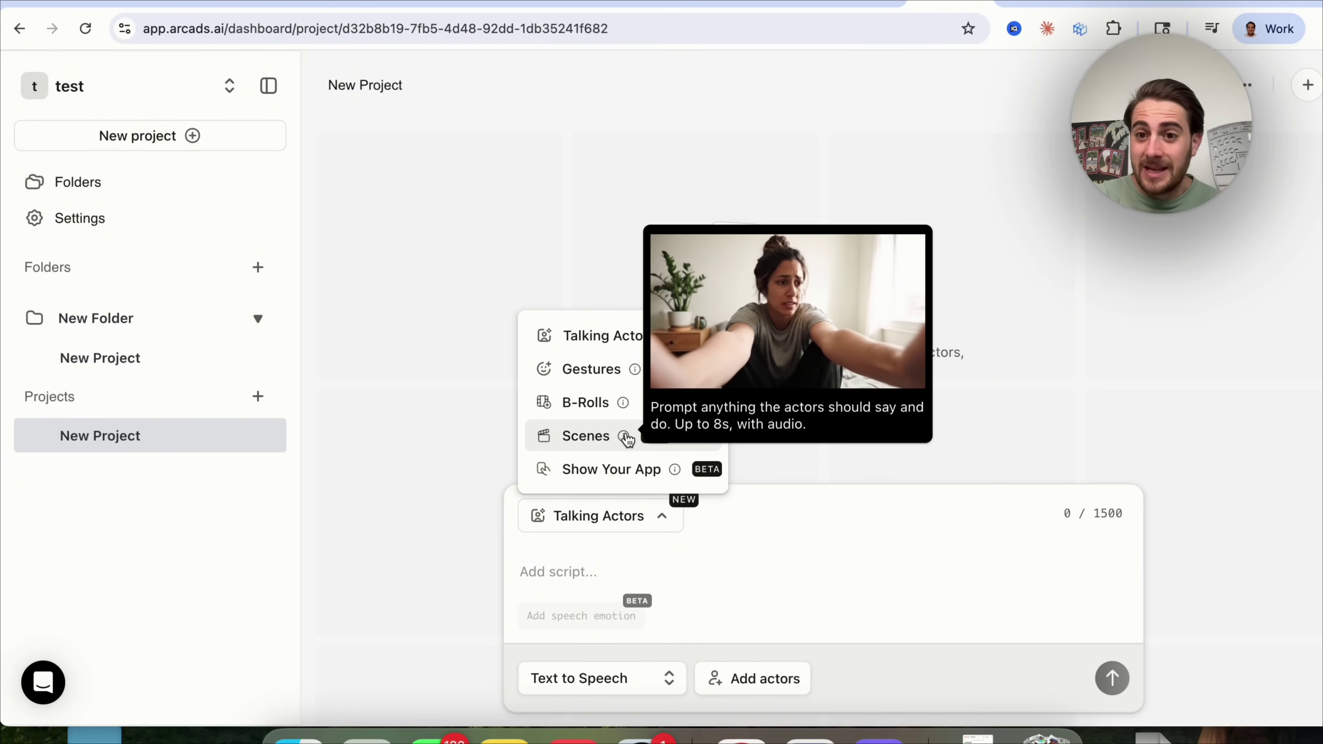
{"action": "mouse_move", "coordinate": [677, 470]}
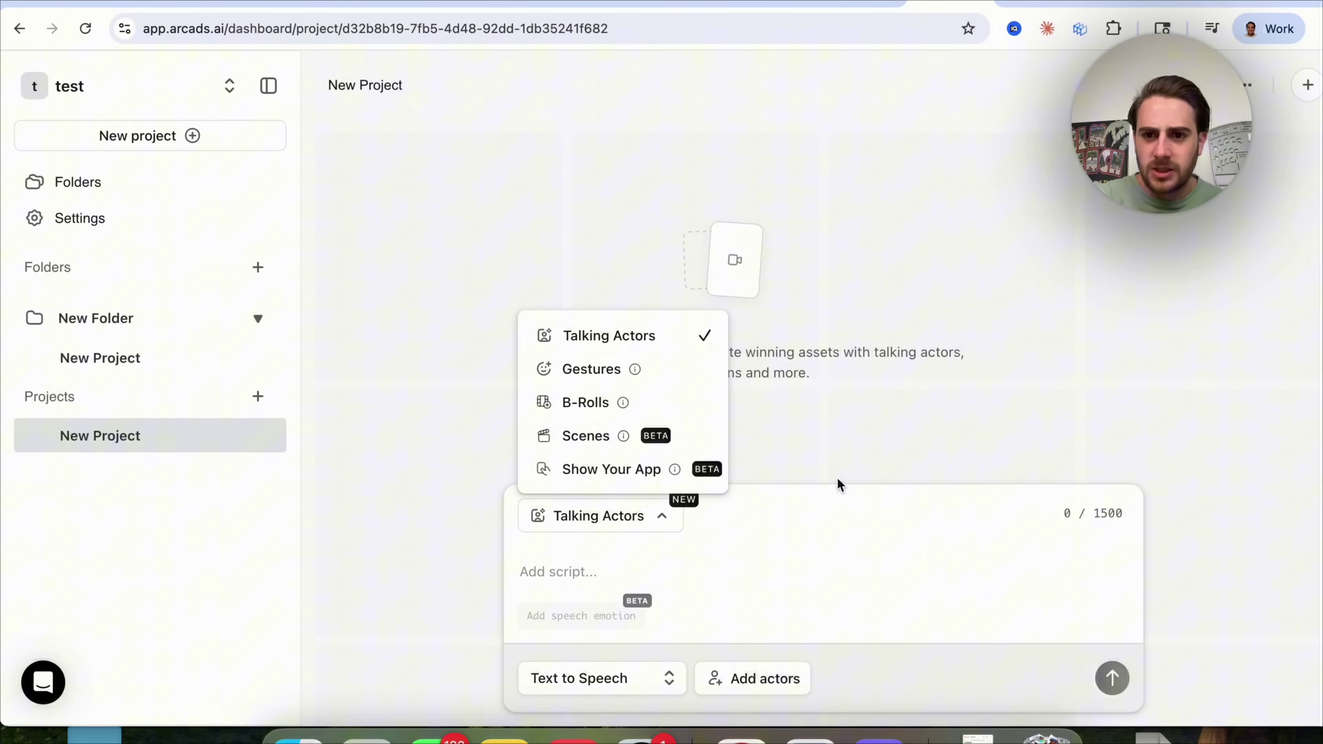
Start a new project and add the bald podcast actor in a black T-shirt.
{"action": "left_click", "coordinate": [1307, 85]}
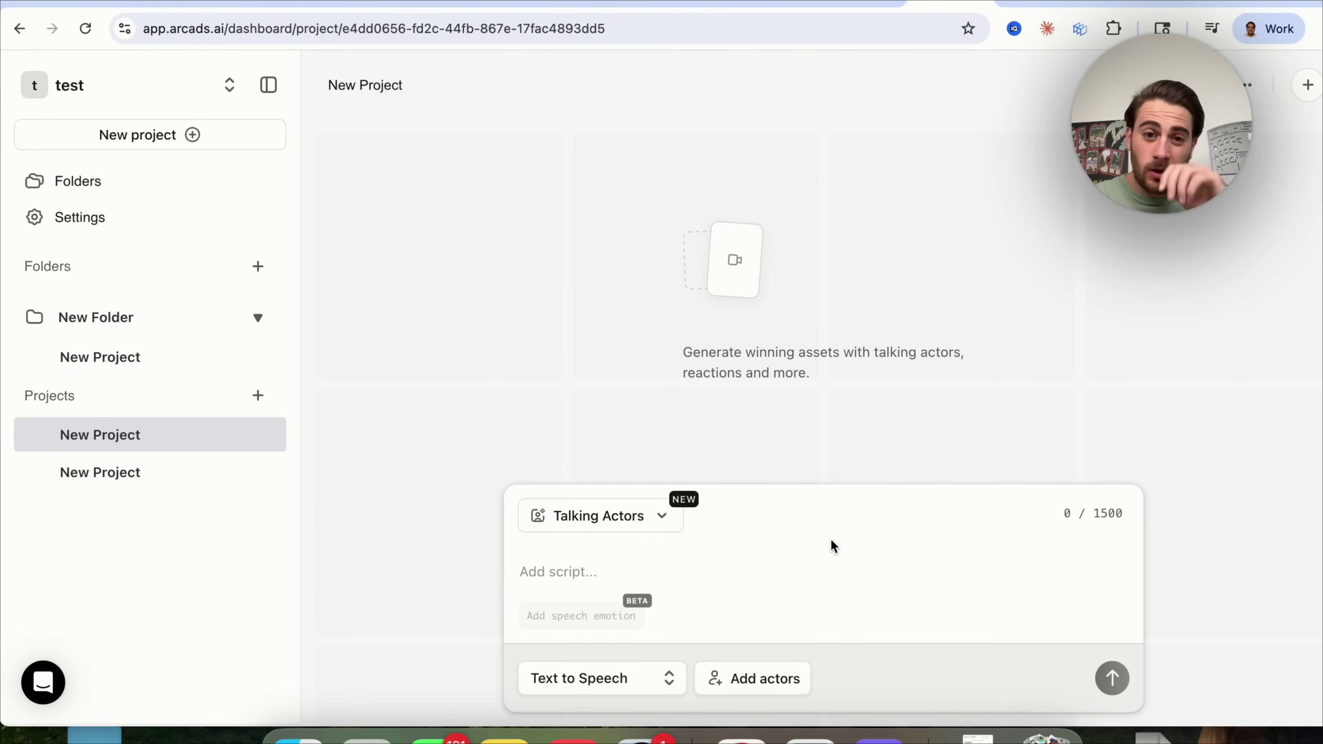
{"action": "left_click", "coordinate": [758, 688]}
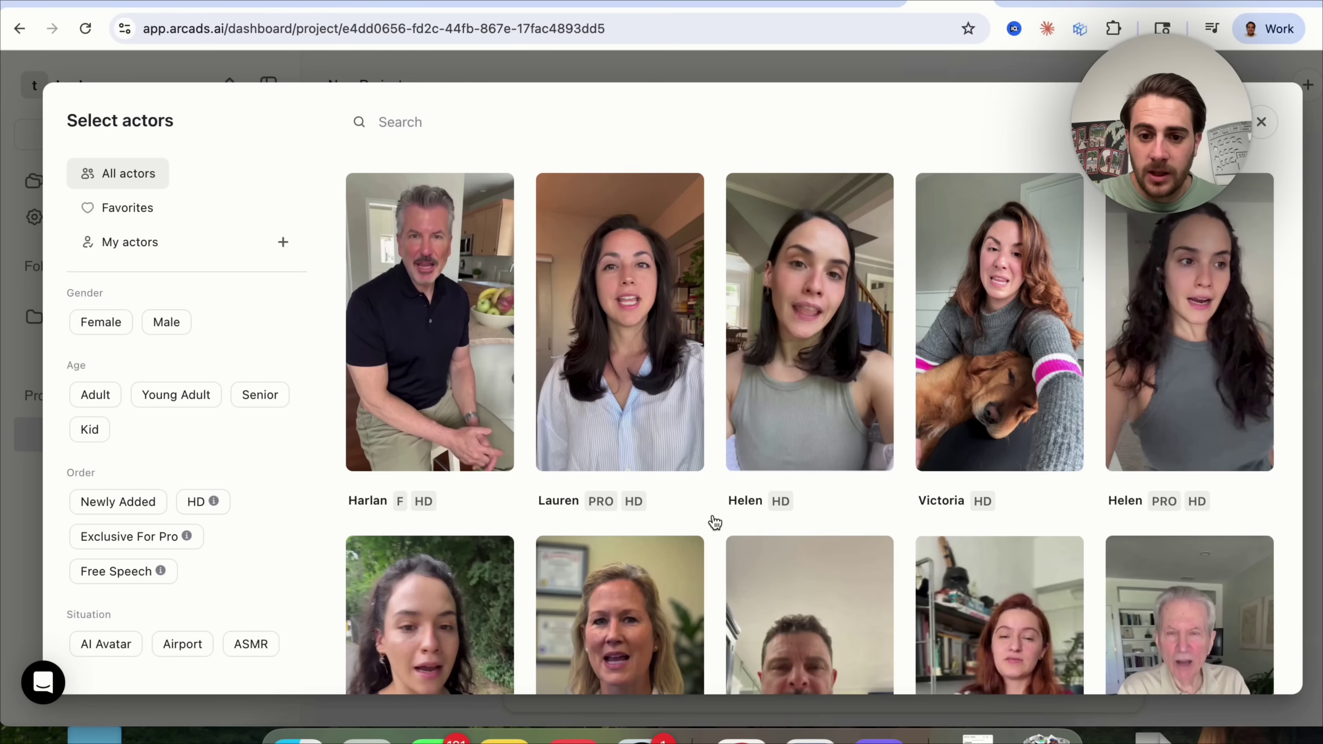
{"action": "scroll", "coordinate": [715, 522], "scroll_direction": "down", "scroll_amount": 10}
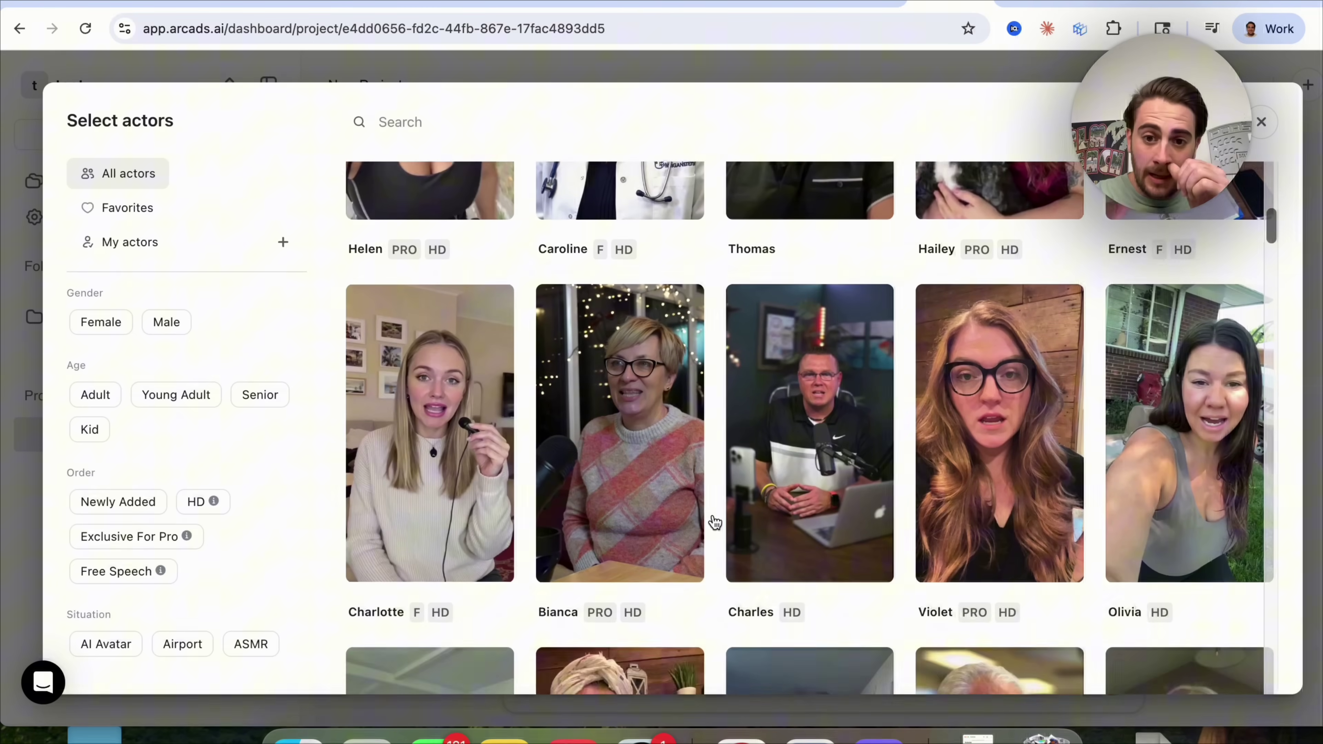
{"action": "scroll", "coordinate": [715, 522], "scroll_direction": "down", "scroll_amount": 10}
{"action": "scroll", "coordinate": [715, 522], "scroll_direction": "up", "scroll_amount": 6}
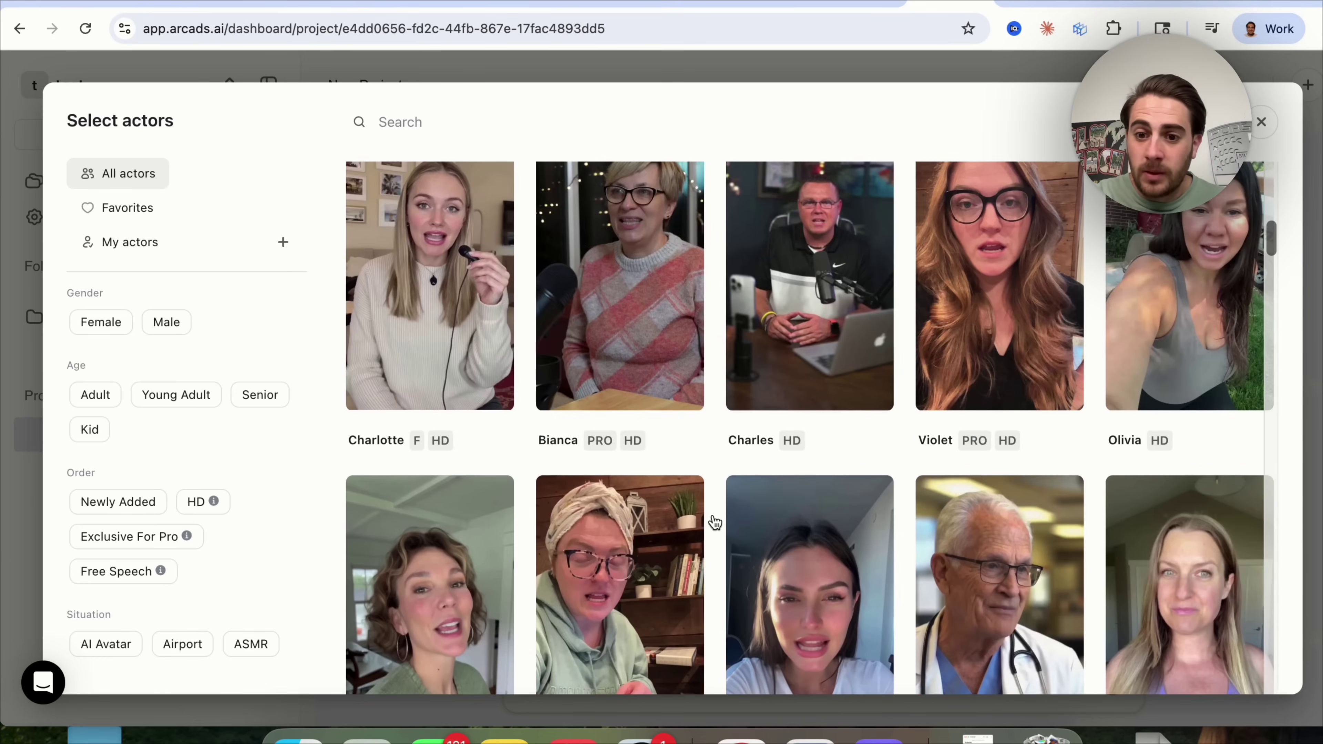
{"action": "scroll", "coordinate": [715, 523], "scroll_direction": "down", "scroll_amount": 15}
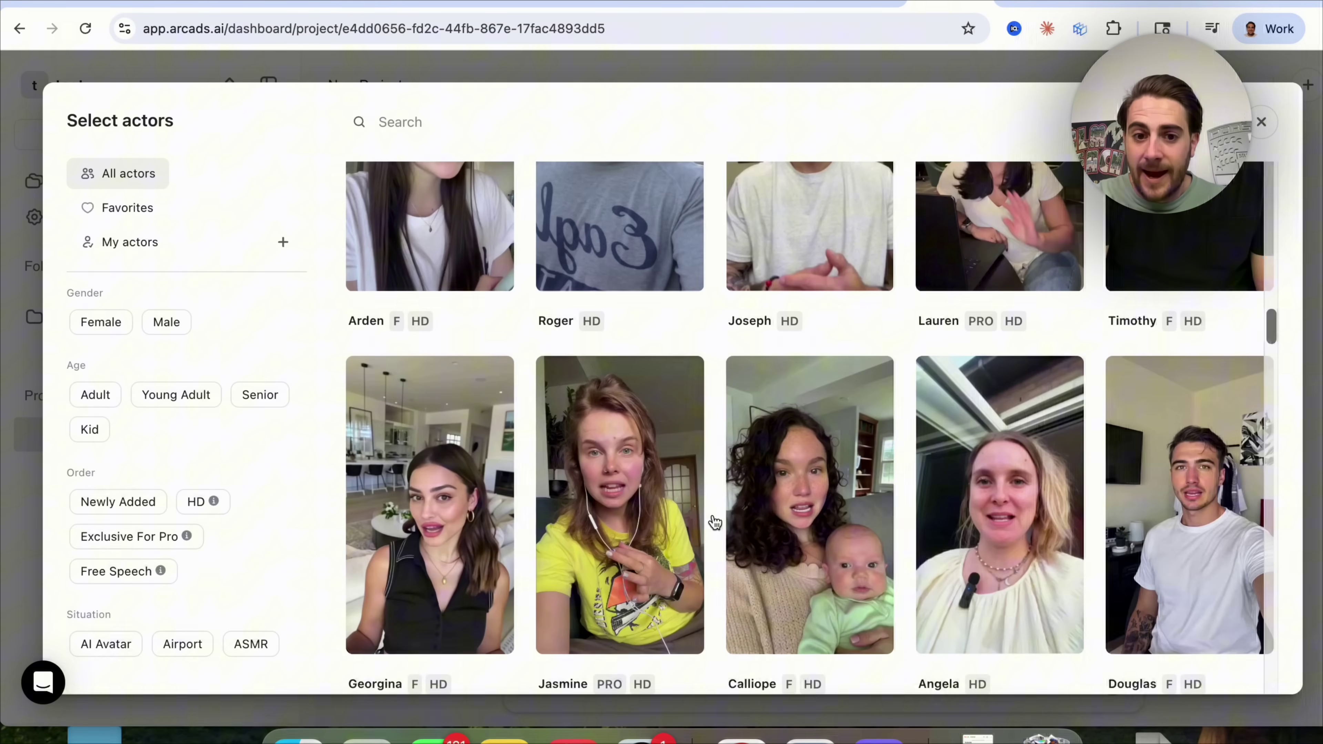
{"action": "scroll", "coordinate": [715, 523], "scroll_direction": "down", "scroll_amount": 12}
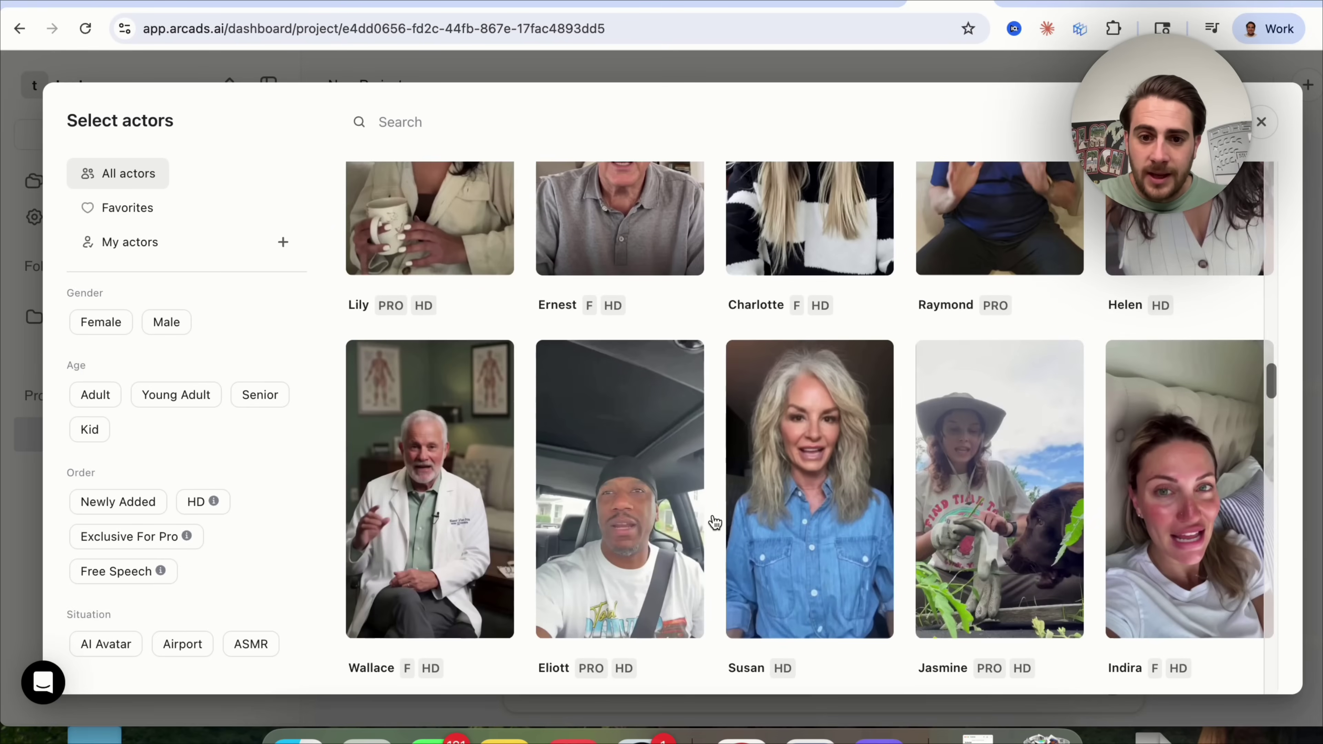
{"action": "scroll", "coordinate": [715, 522], "scroll_direction": "down", "scroll_amount": 10}
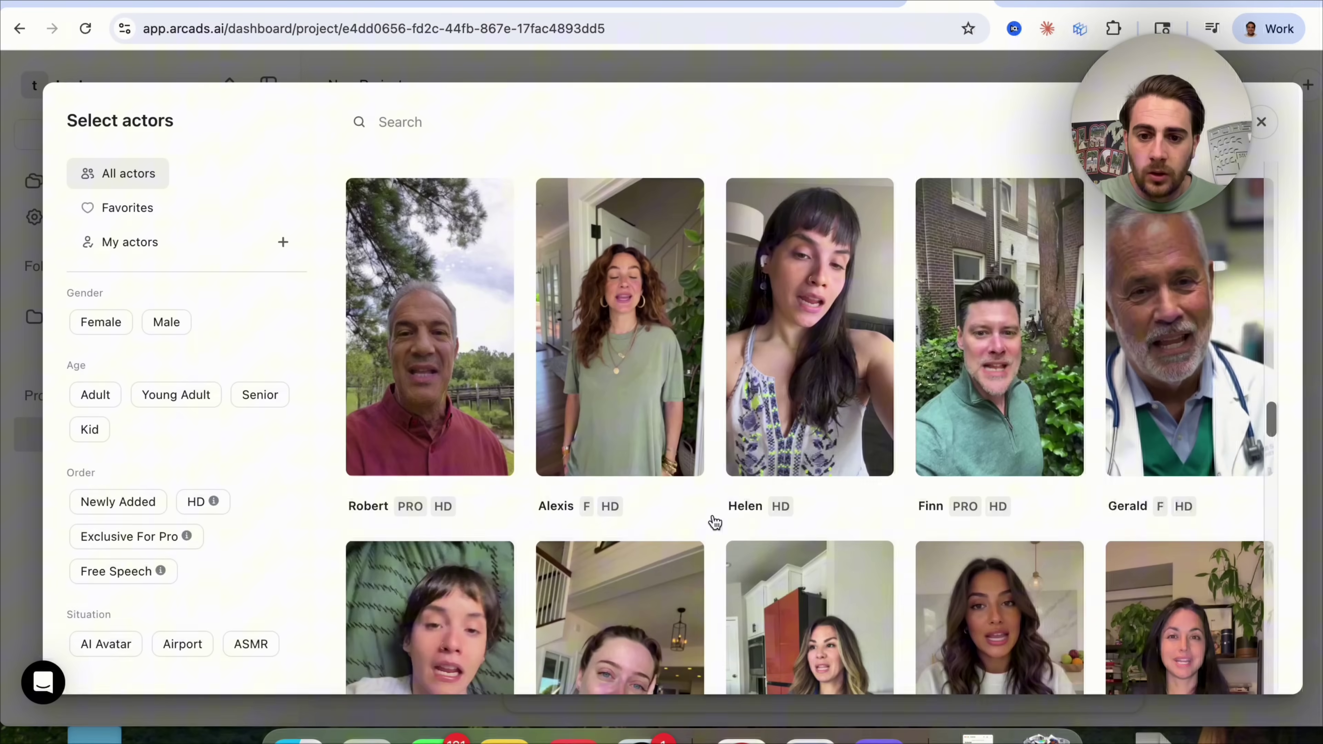
{"action": "scroll", "coordinate": [715, 523], "scroll_direction": "down", "scroll_amount": 12}
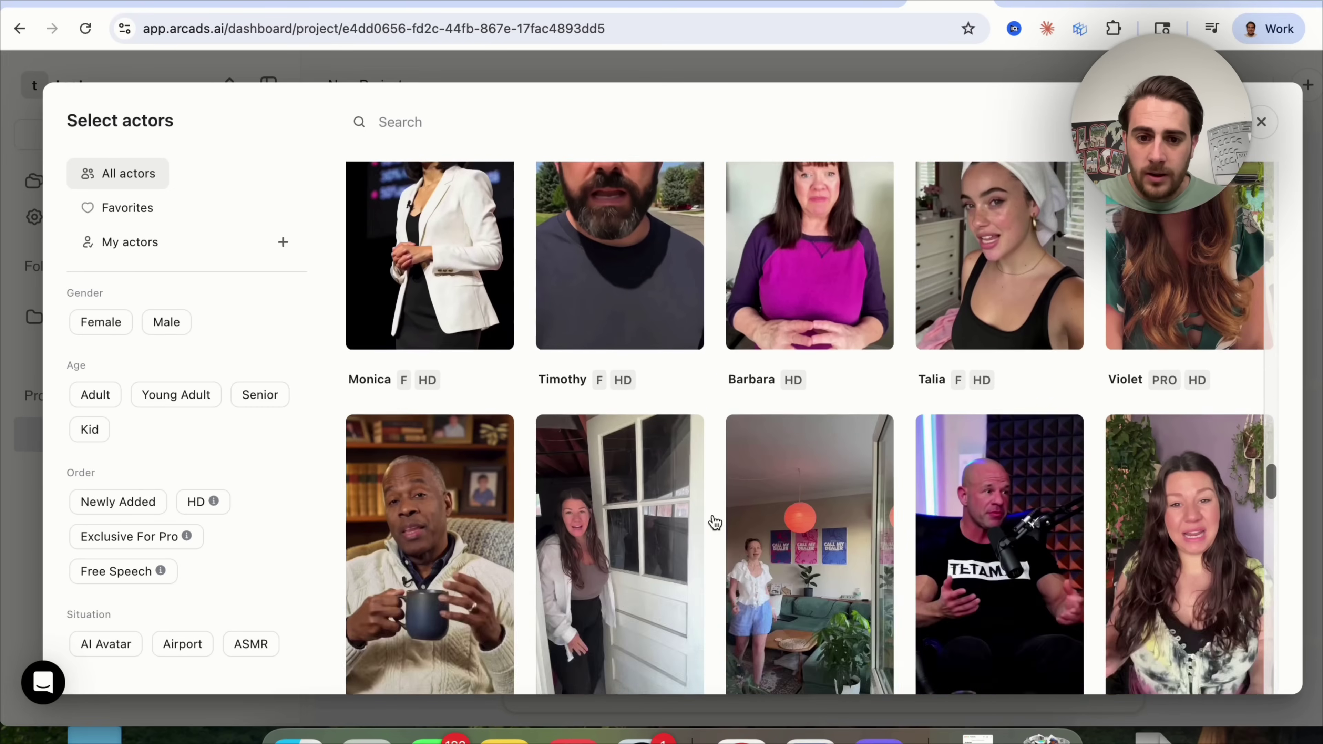
{"action": "scroll", "coordinate": [715, 523], "scroll_direction": "down", "scroll_amount": 1}
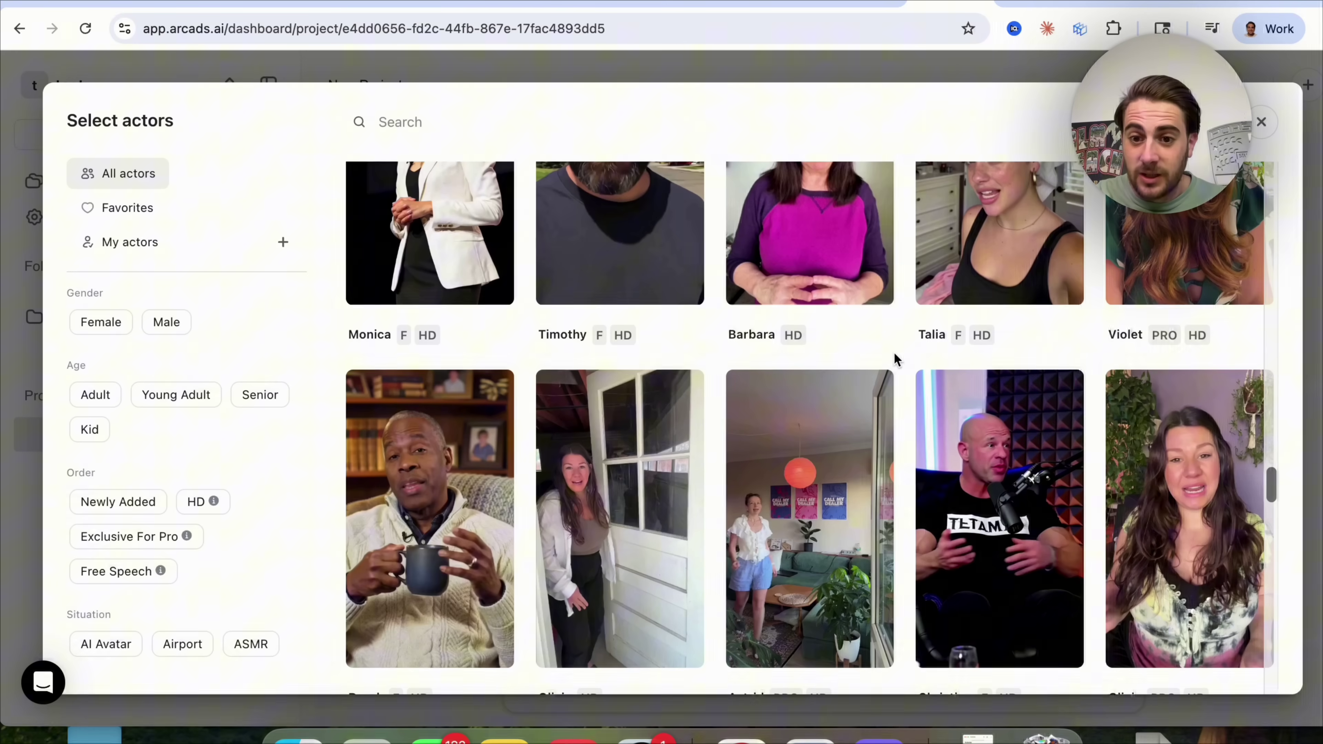
{"action": "scroll", "coordinate": [895, 360], "scroll_direction": "down", "scroll_amount": 1}
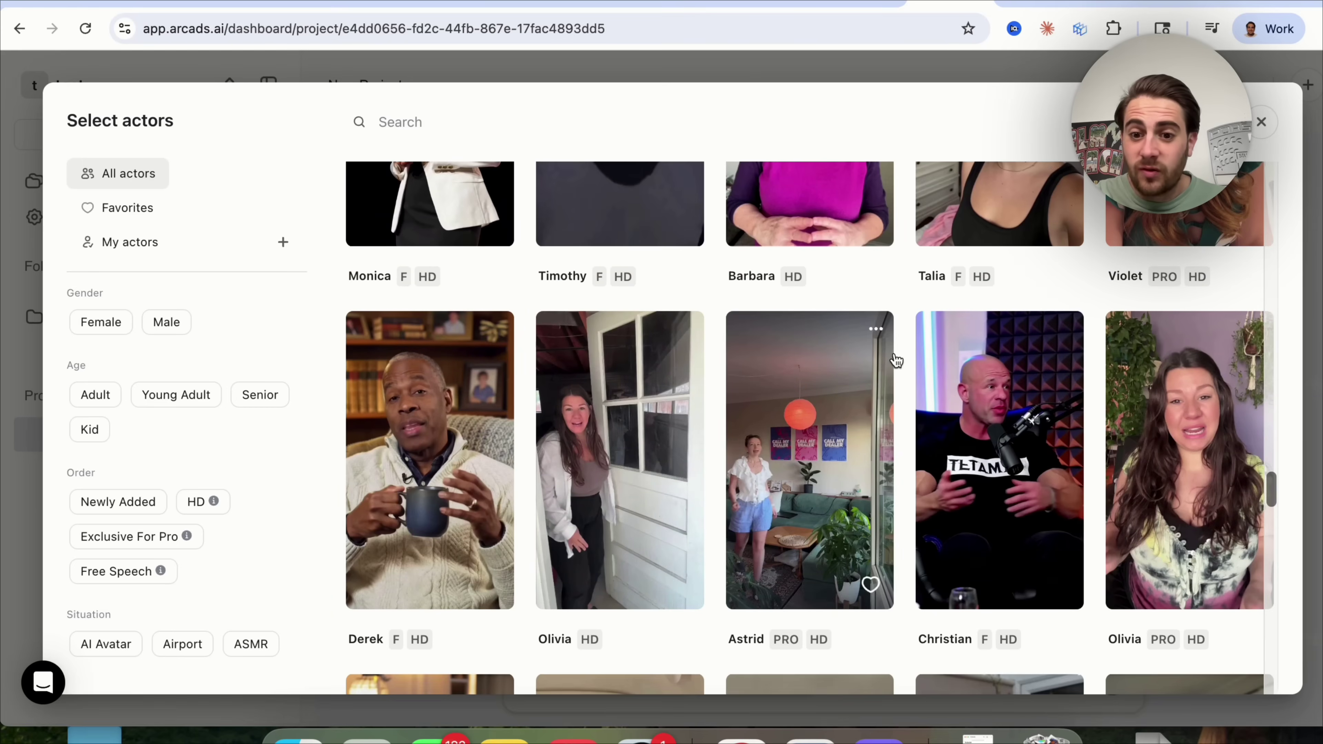
{"action": "left_click", "coordinate": [957, 642]}
{"action": "left_click", "coordinate": [878, 652]}
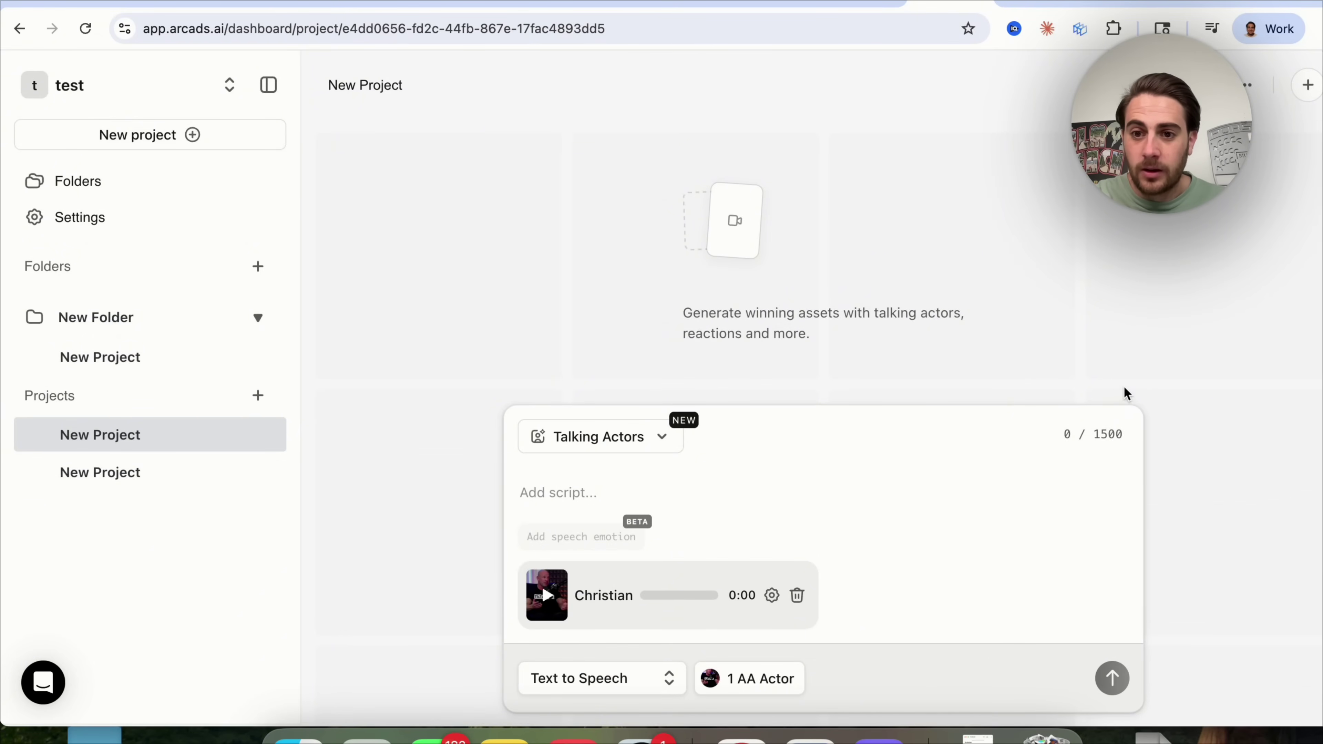
Write the script 'I can't believe how much this new drink helped me lose weight!' tagged /excited.
{"action": "left_click", "coordinate": [772, 595]}
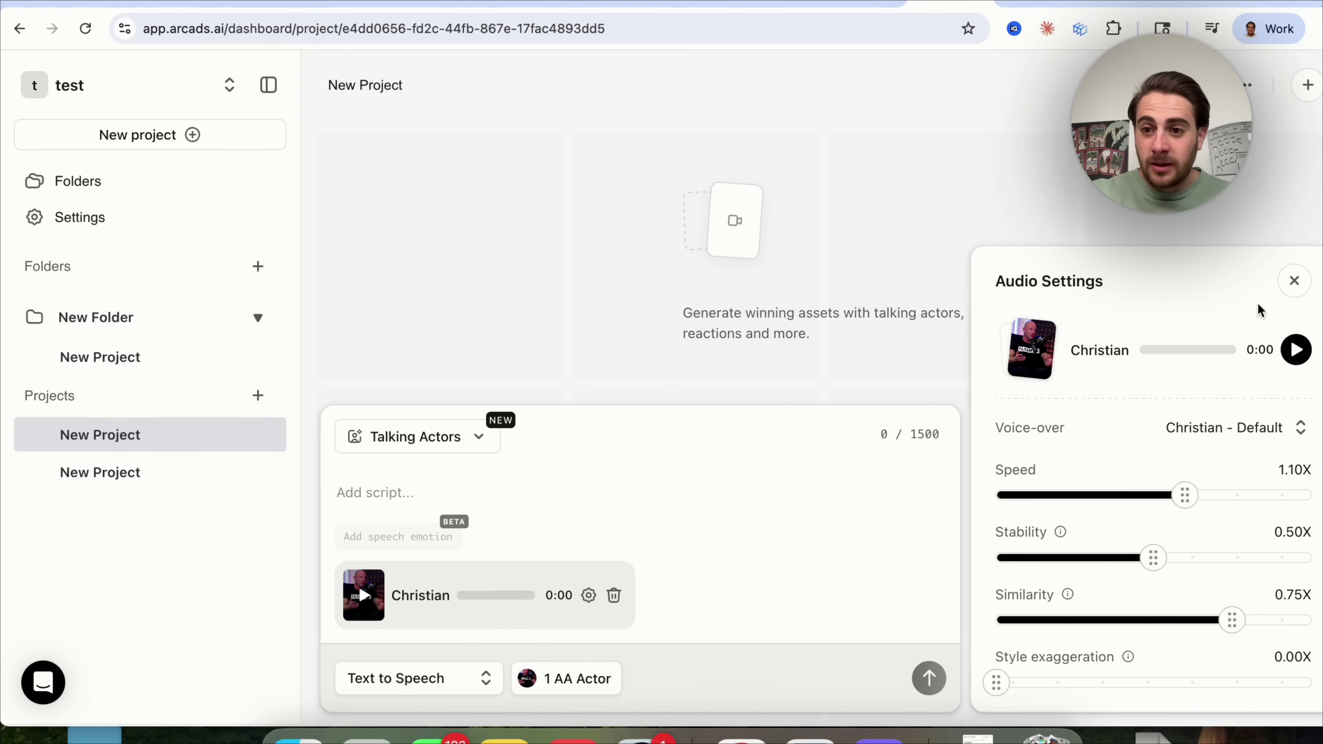
{"action": "left_click", "coordinate": [1295, 282]}
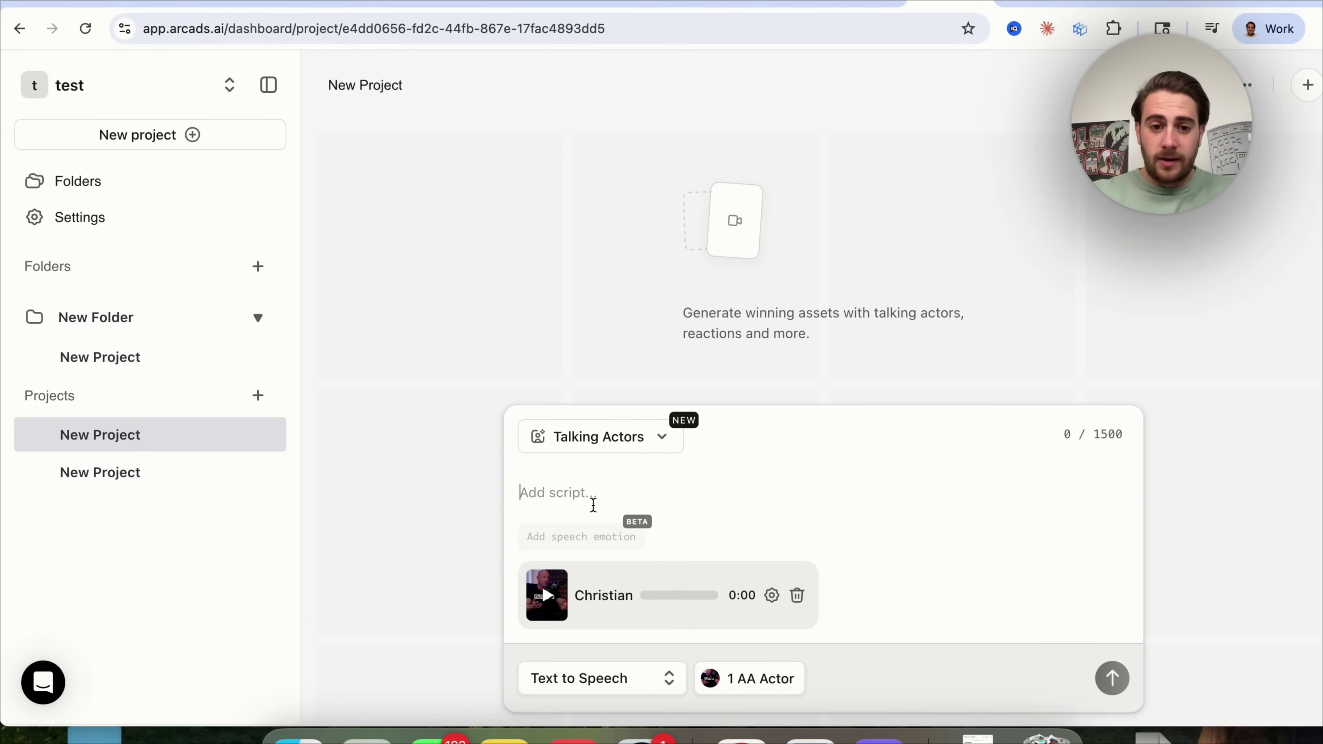
{"action": "type", "text": "can't believe how much"}
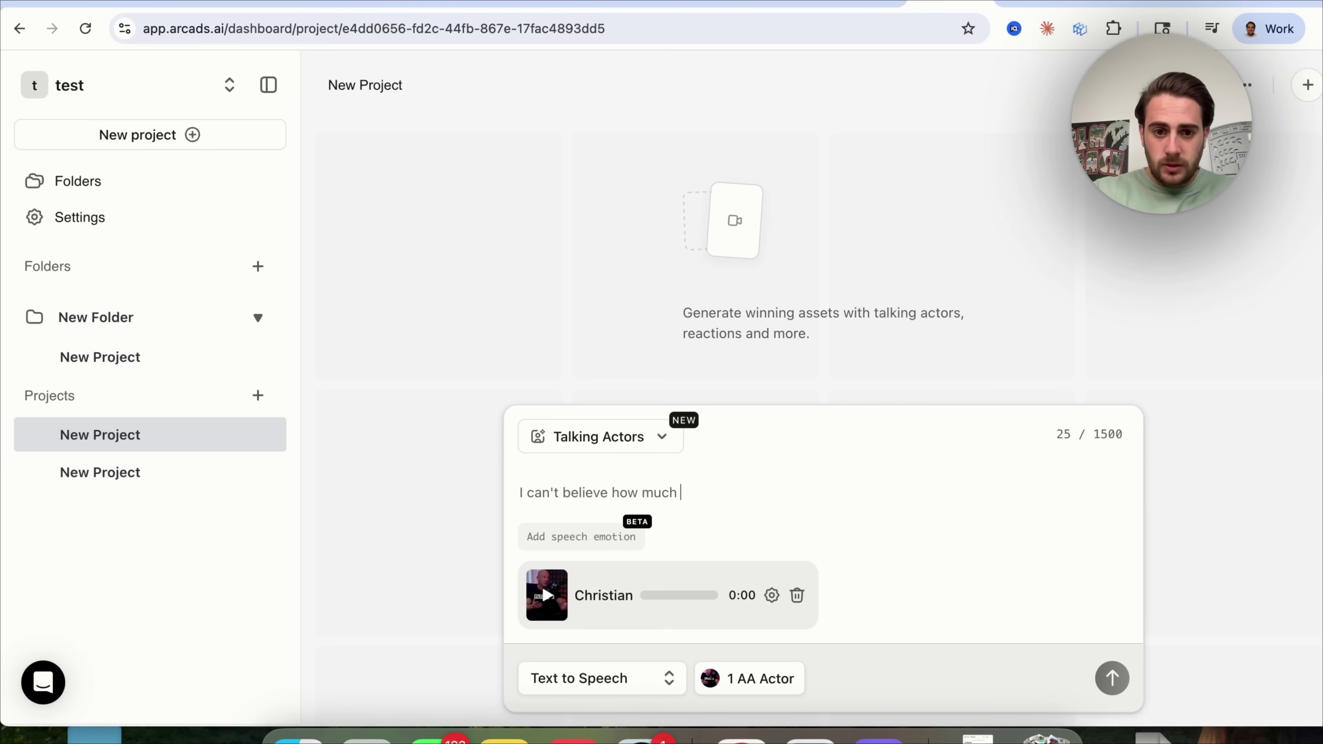
{"action": "type", "text": "w drink helped me lose weight!"}
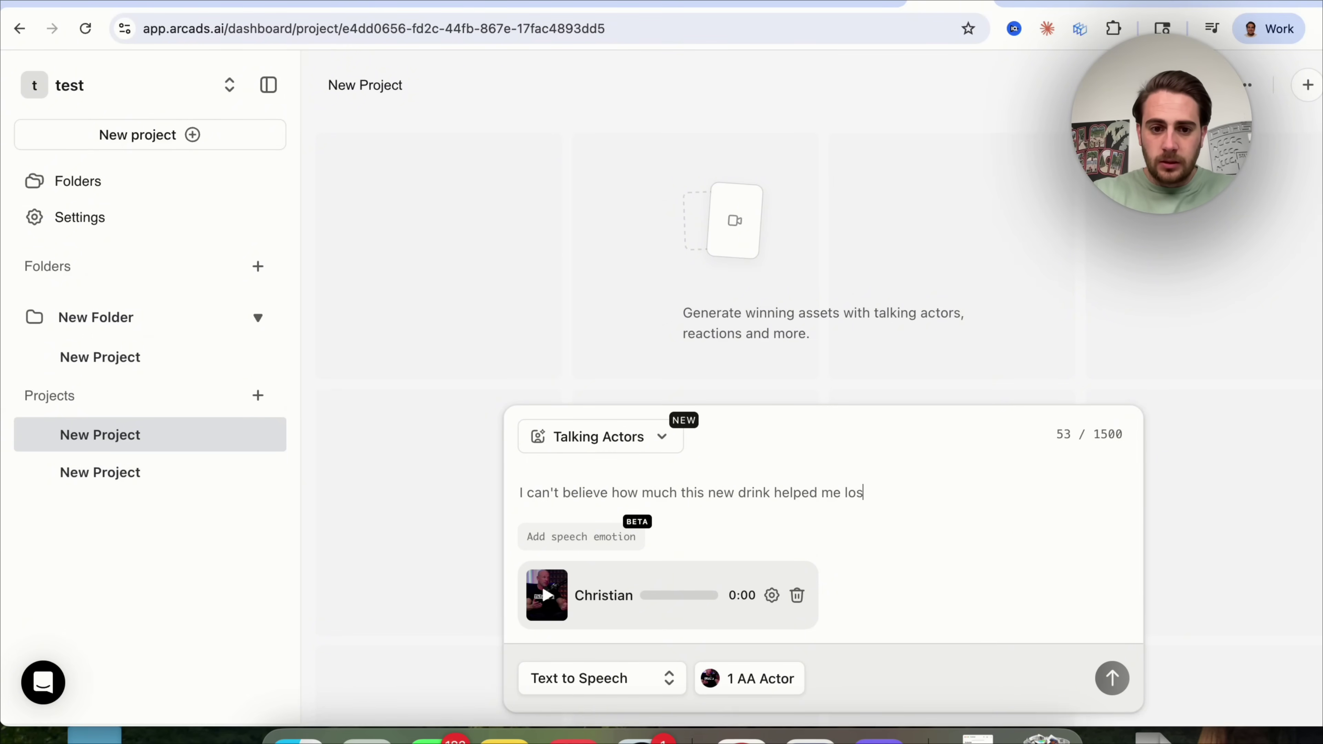
{"action": "left_click", "coordinate": [558, 540]}
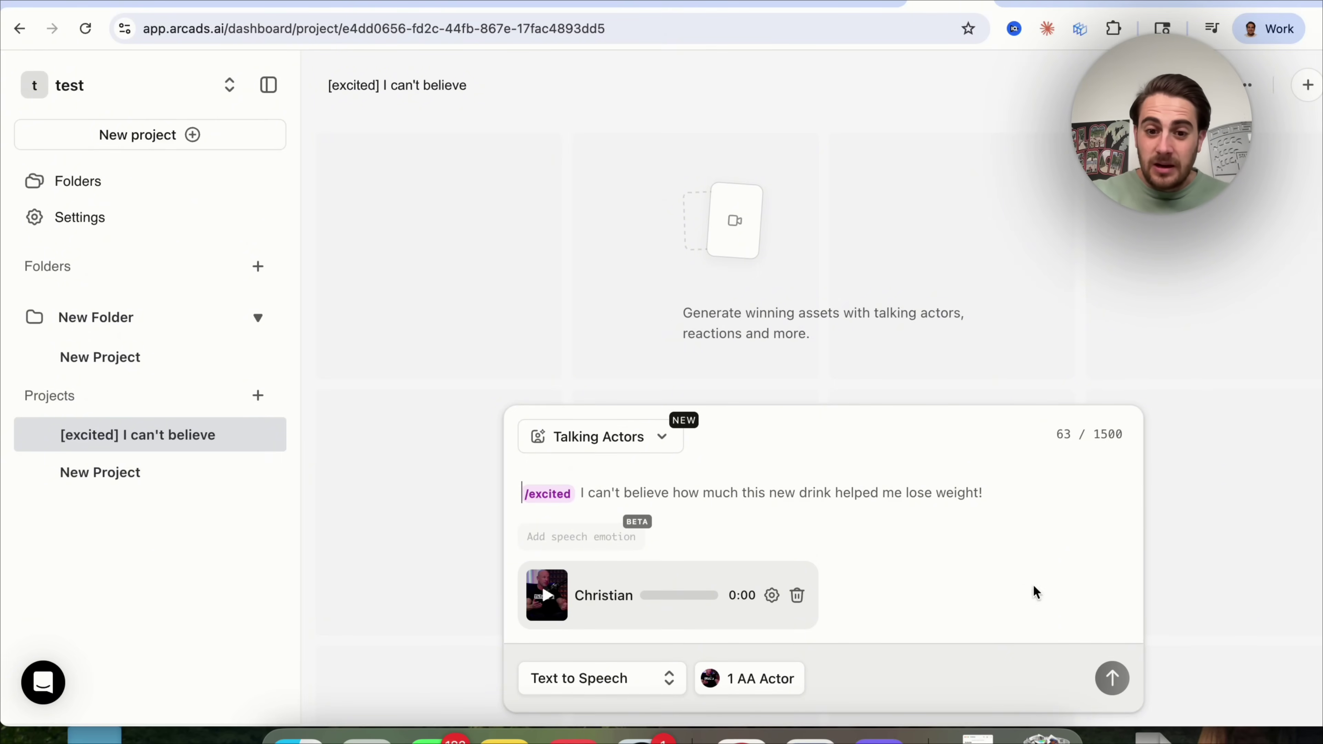
{"action": "mouse_move", "coordinate": [1109, 683]}
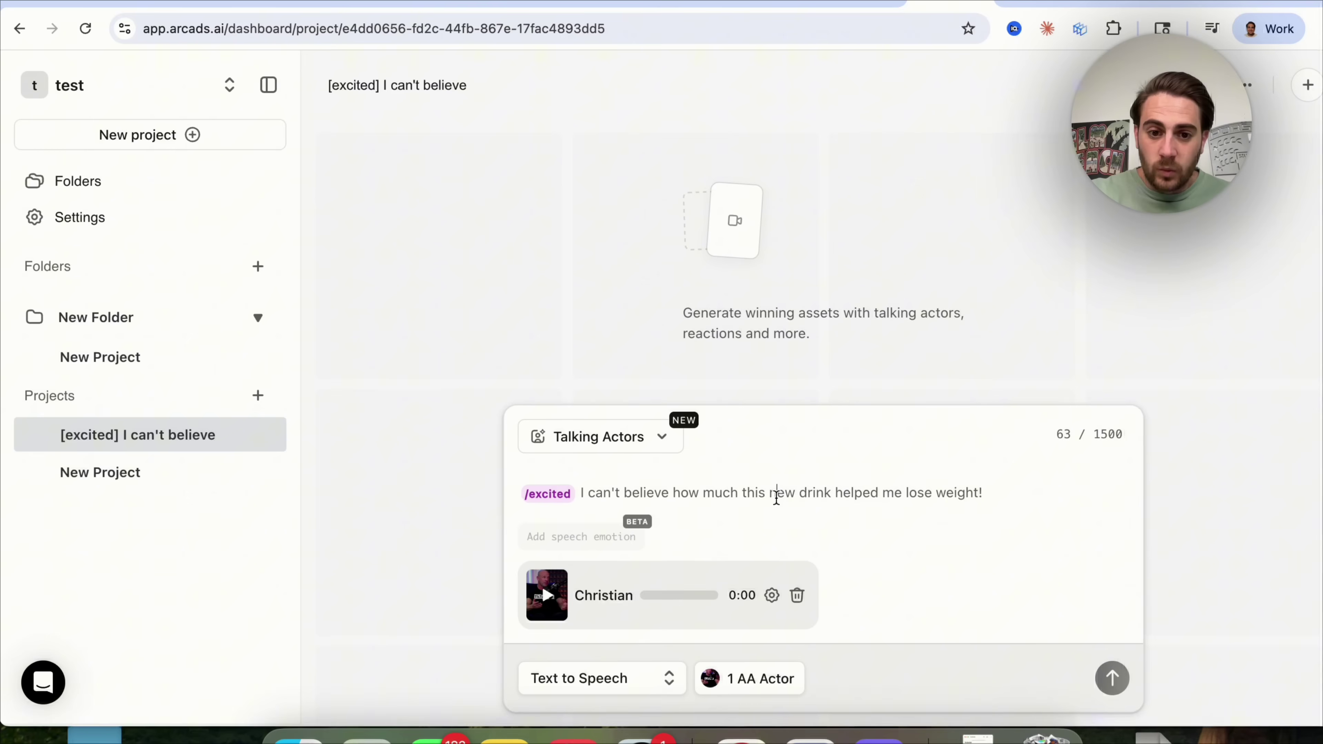
Append a sentence about being skeptical until seeing it on social media, and set voice speed to 1.20X.
{"action": "left_click", "coordinate": [998, 496]}
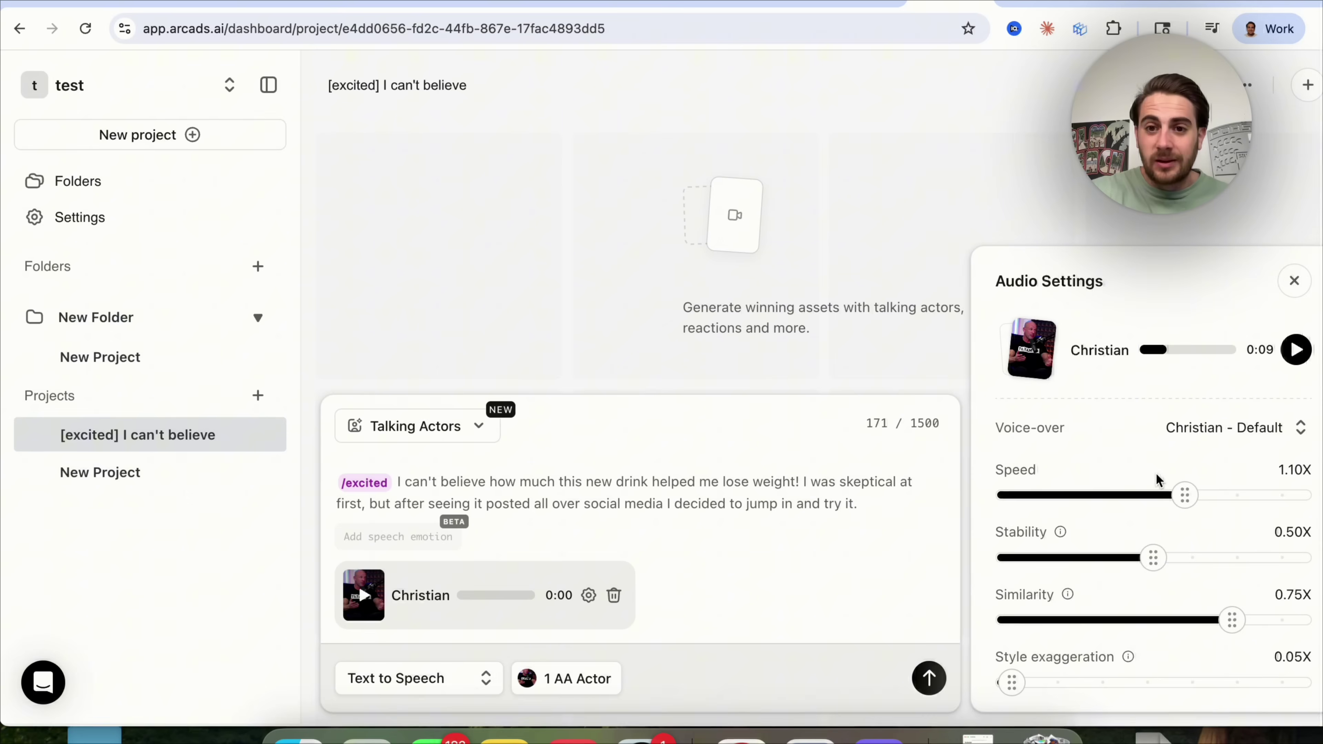
{"action": "left_click_drag", "start_coordinate": [1184, 500], "coordinate": [1216, 496]}
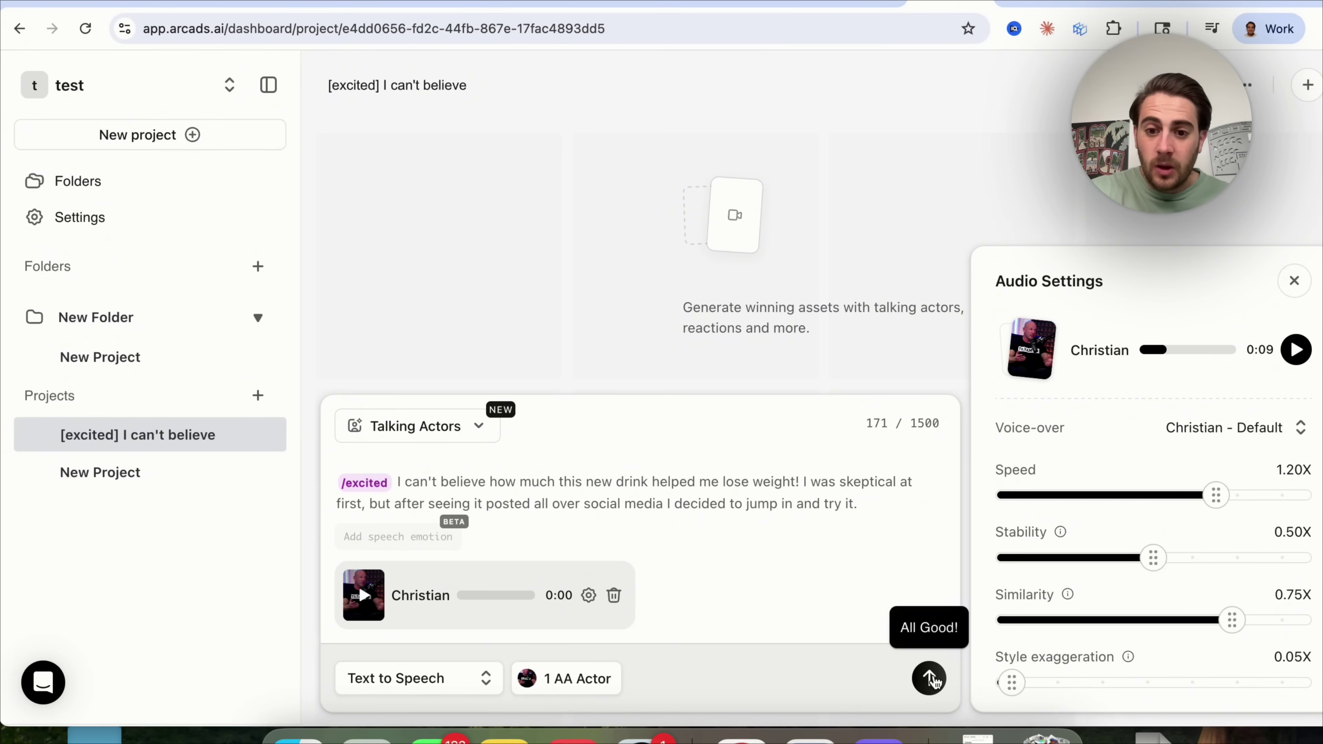
Generate the talking-actor video for 1 credit, then switch the composer to Gestures.
{"action": "left_click", "coordinate": [929, 678]}
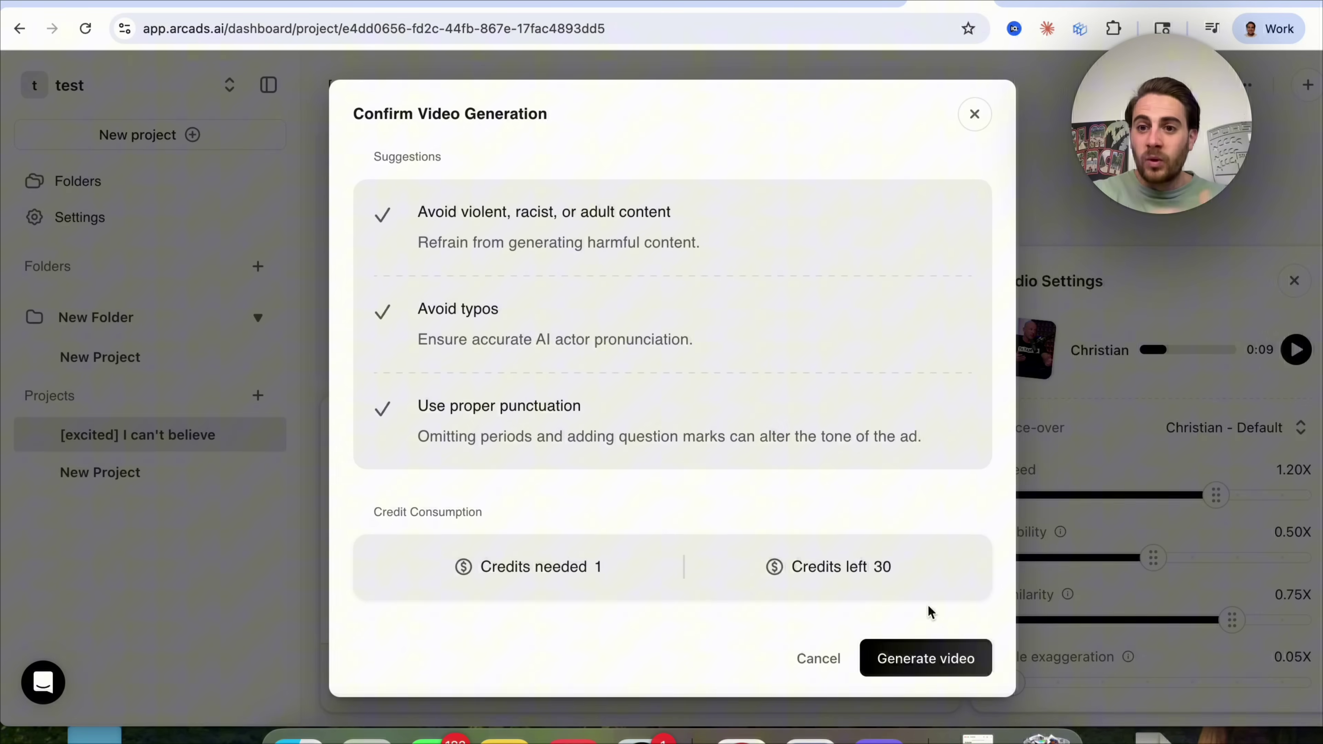
{"action": "left_click", "coordinate": [944, 663]}
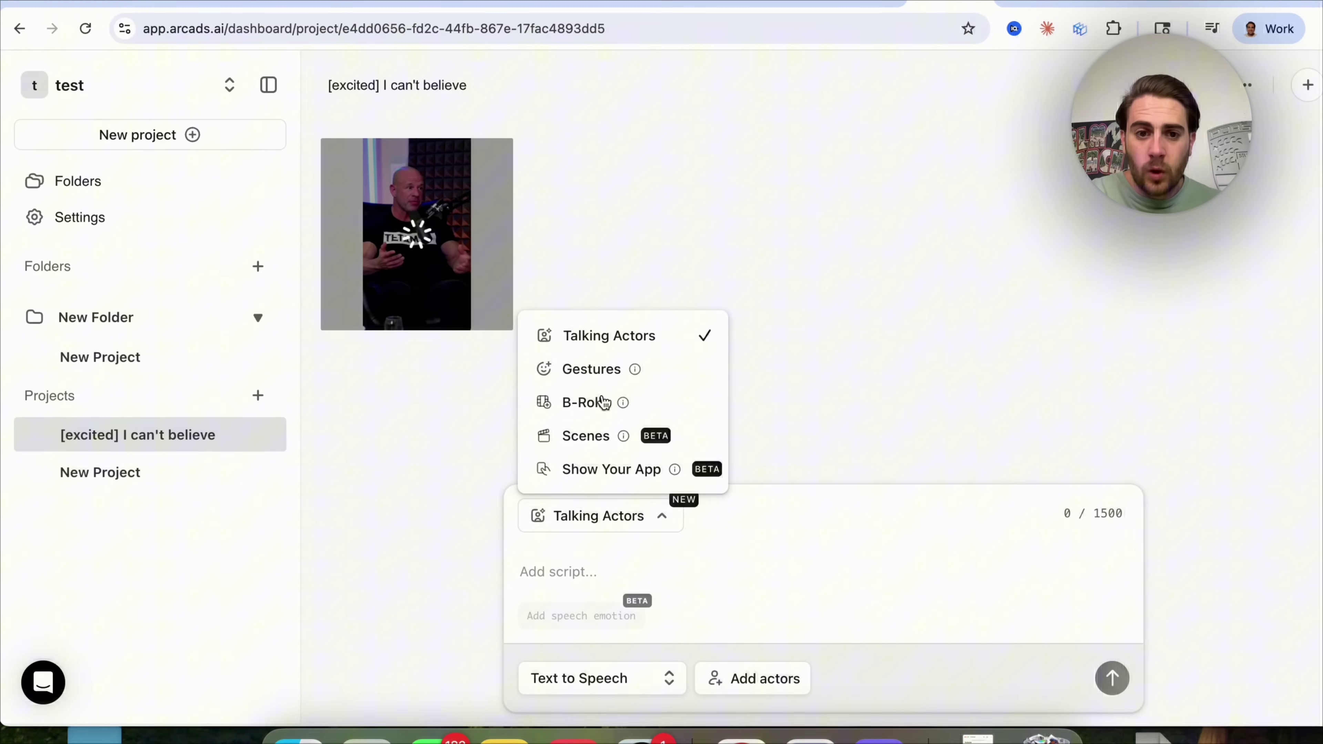
{"action": "left_click", "coordinate": [652, 381]}
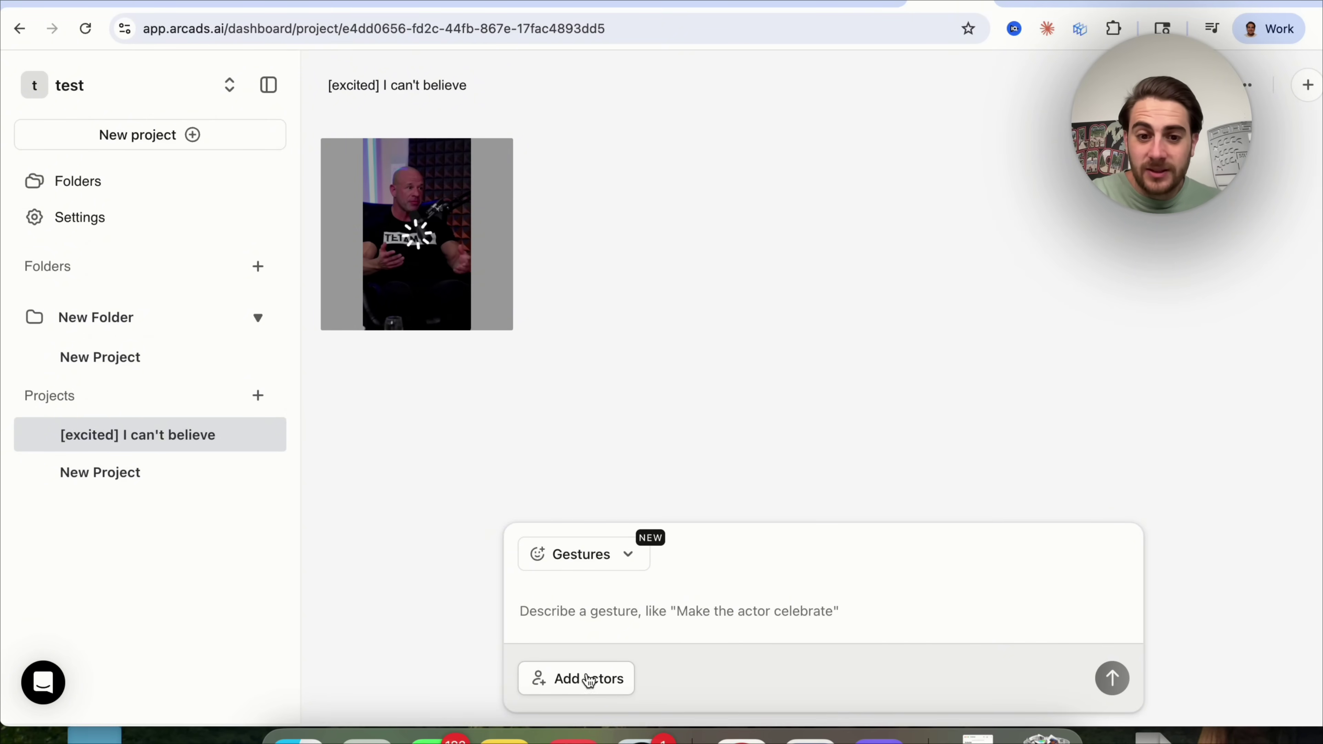
Switch to B-Rolls and review the 10s duration, 9:16 ratio and image options.
{"action": "left_click", "coordinate": [607, 611]}
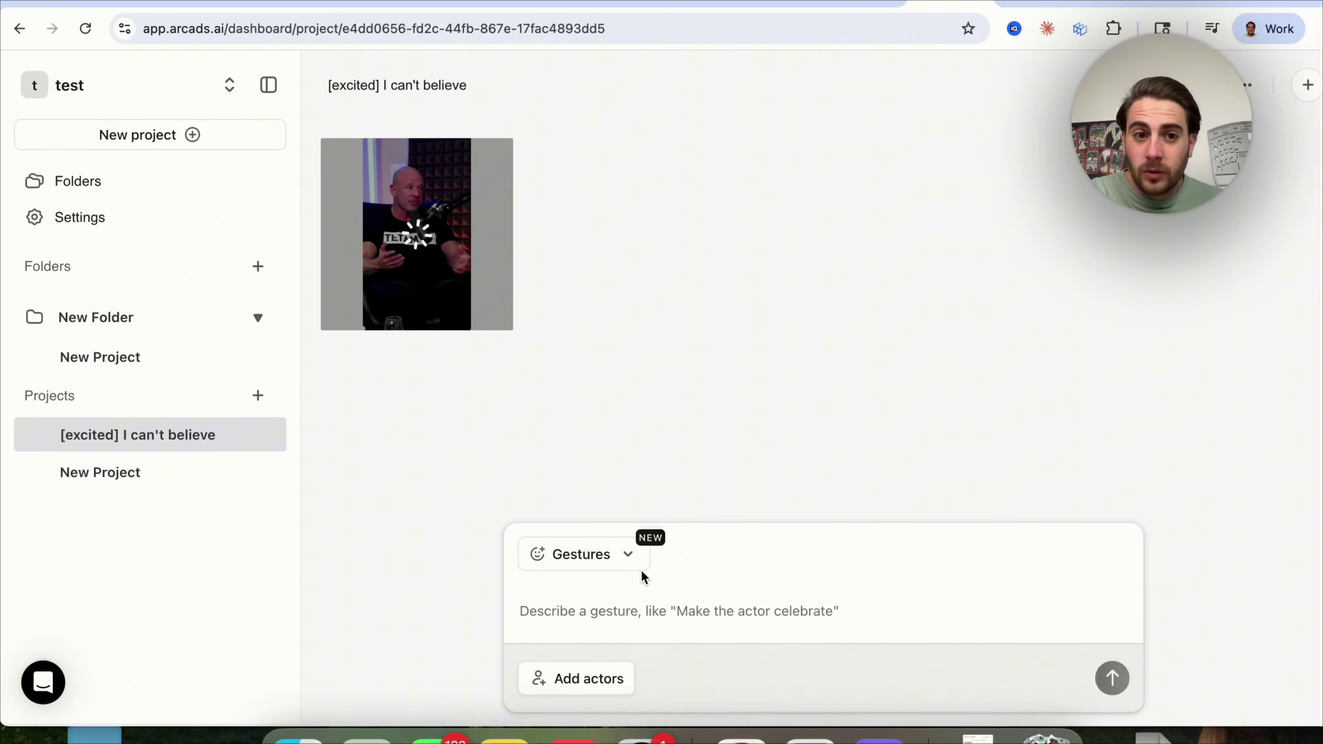
{"action": "left_click", "coordinate": [629, 553]}
{"action": "left_click", "coordinate": [594, 444]}
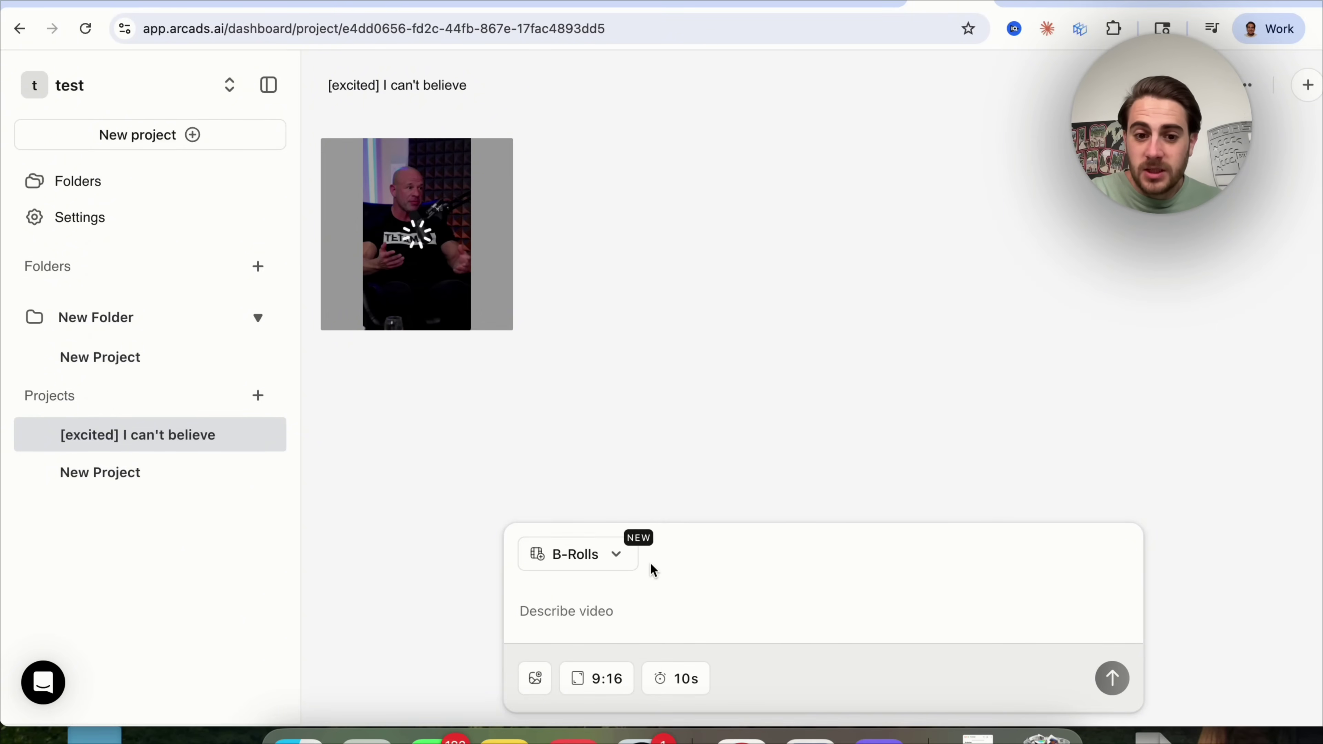
{"action": "left_click", "coordinate": [685, 688]}
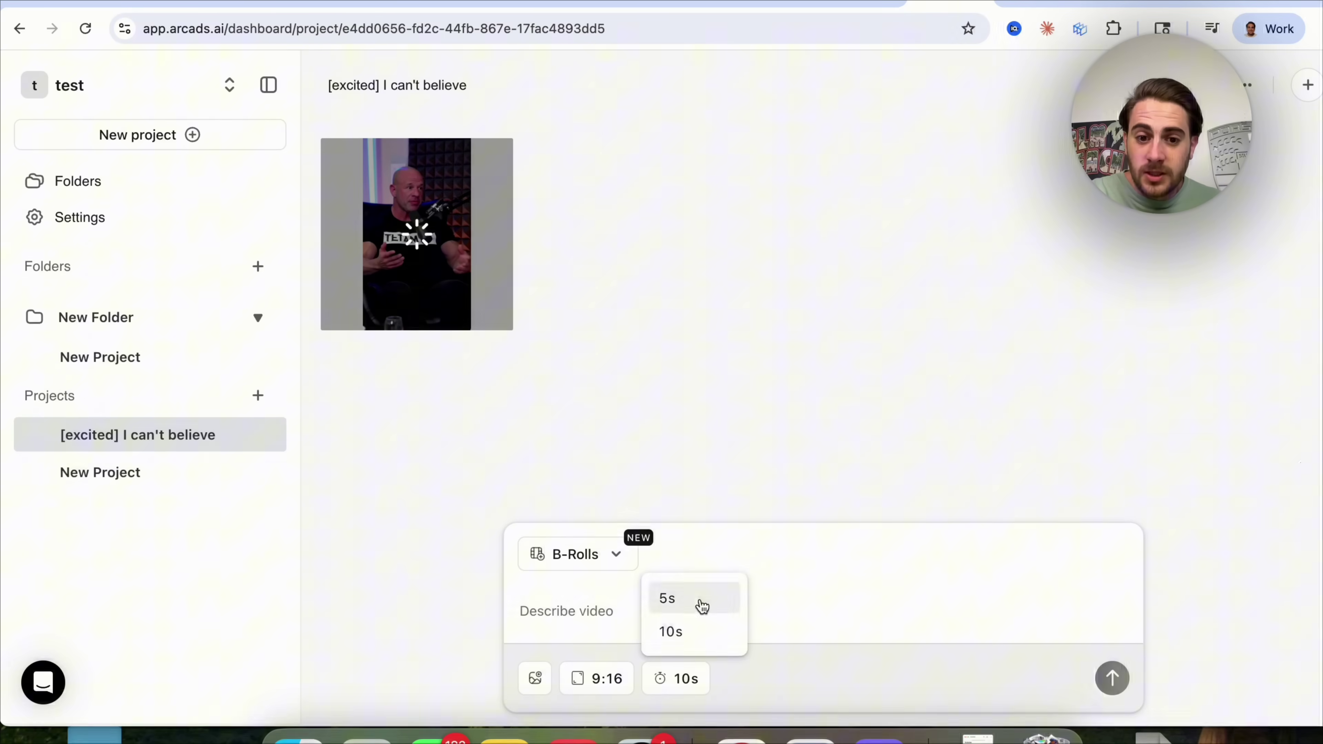
{"action": "left_click", "coordinate": [607, 679]}
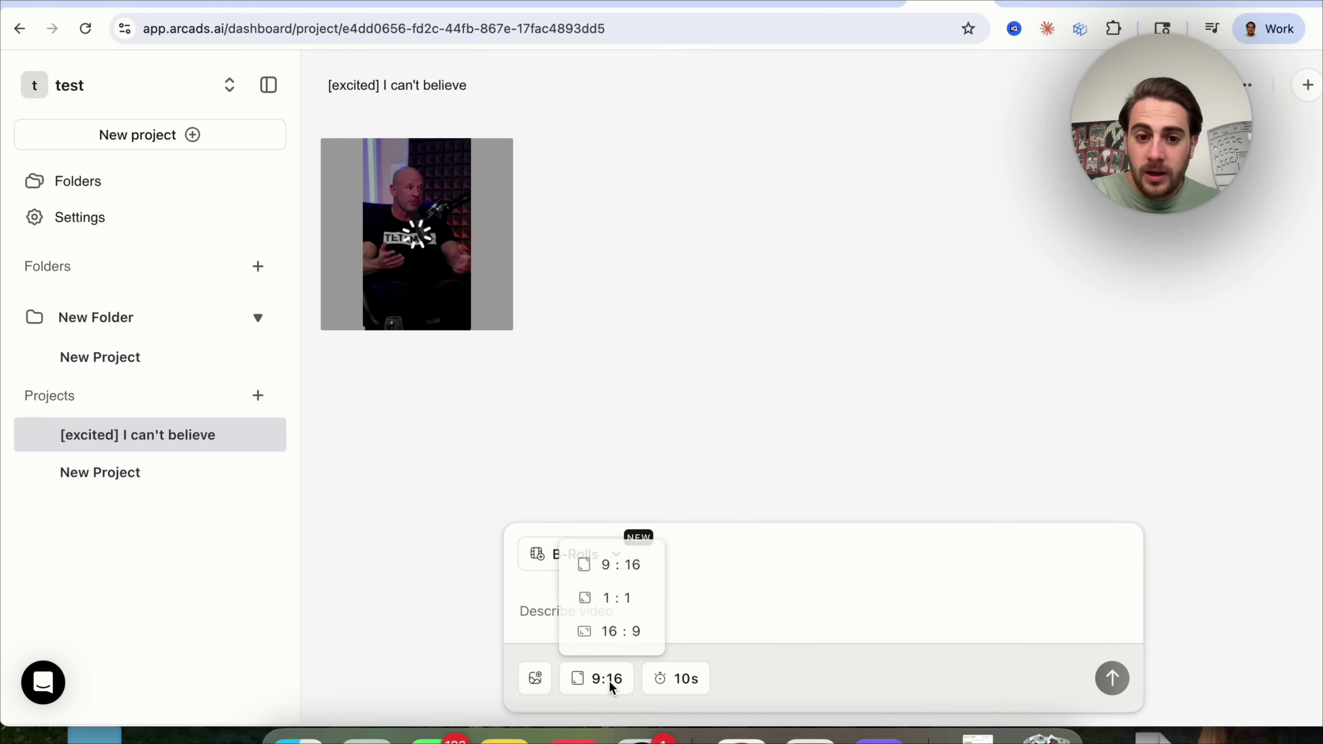
{"action": "left_click", "coordinate": [532, 679]}
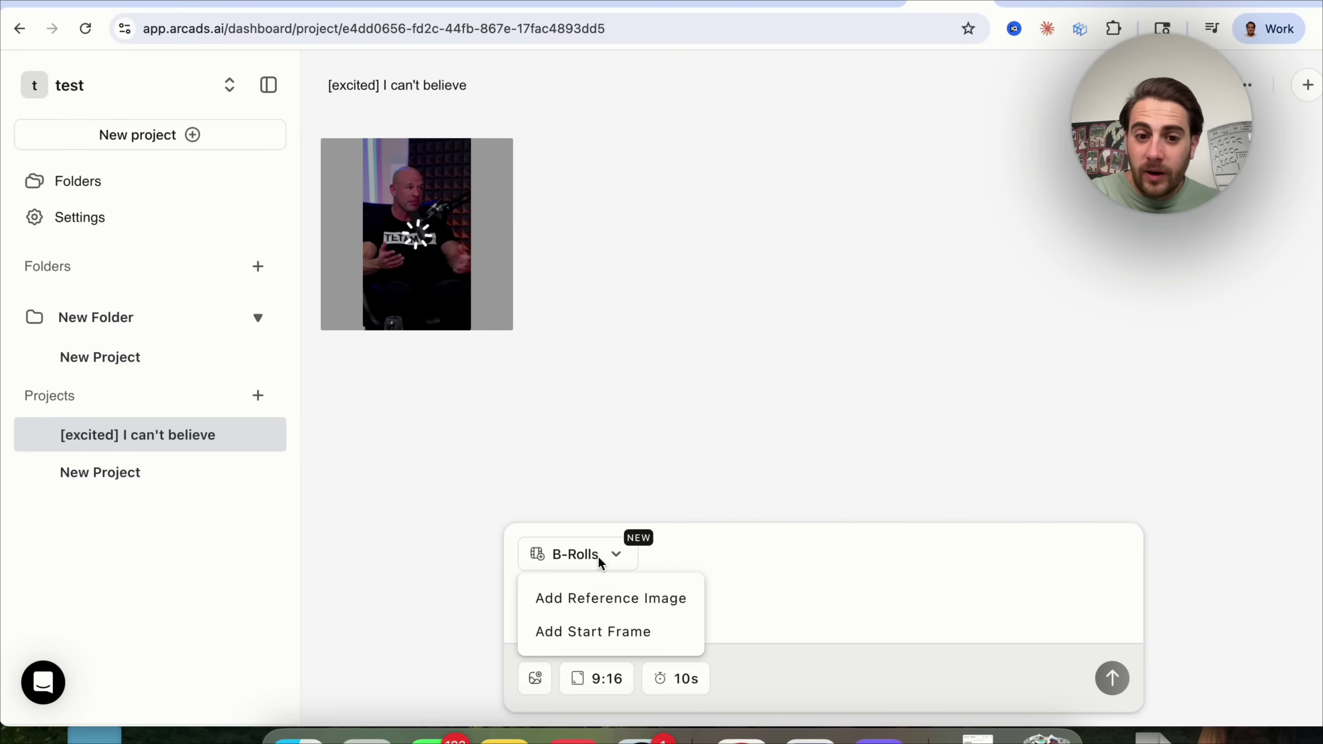
Switch to Scenes and inspect its 16:9 ratio and Add Reference Image / Add Start Frame options.
{"action": "left_click", "coordinate": [615, 556]}
{"action": "left_click", "coordinate": [615, 554]}
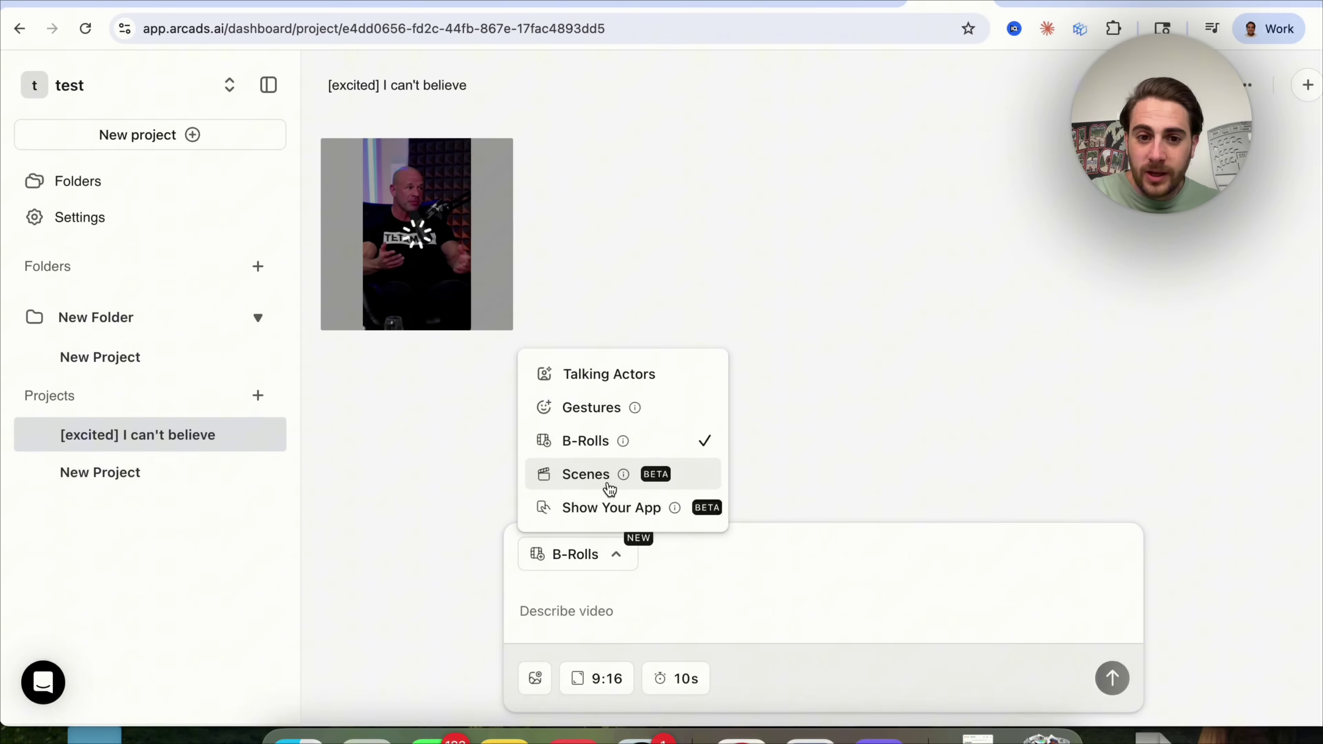
{"action": "left_click", "coordinate": [609, 488]}
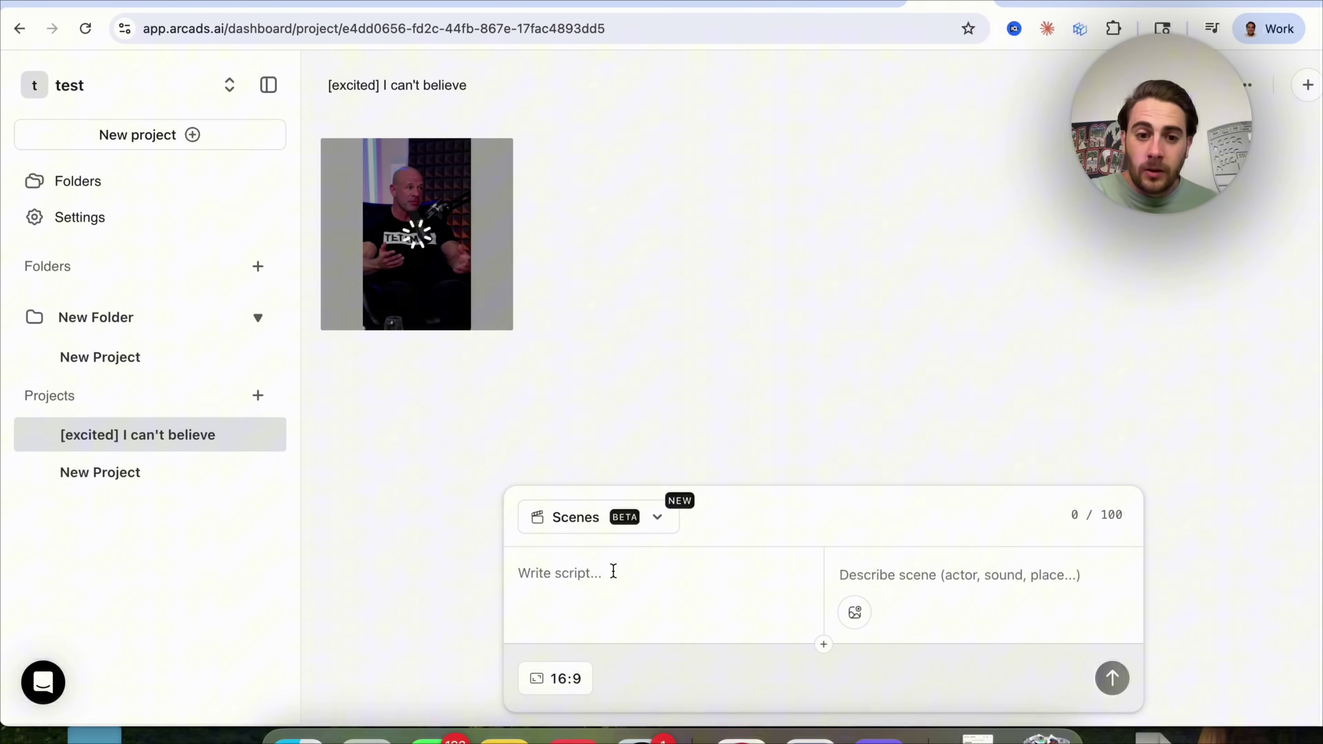
{"action": "left_click", "coordinate": [567, 680]}
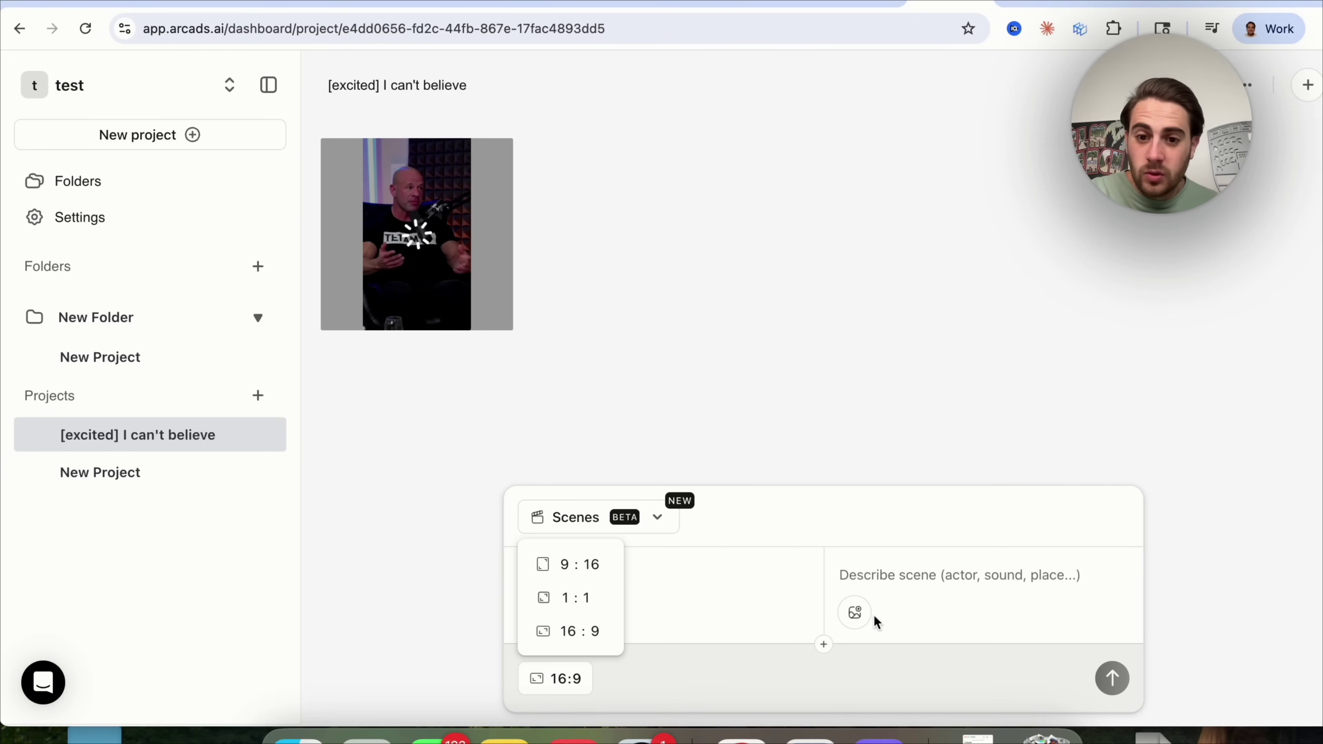
{"action": "left_click", "coordinate": [886, 578]}
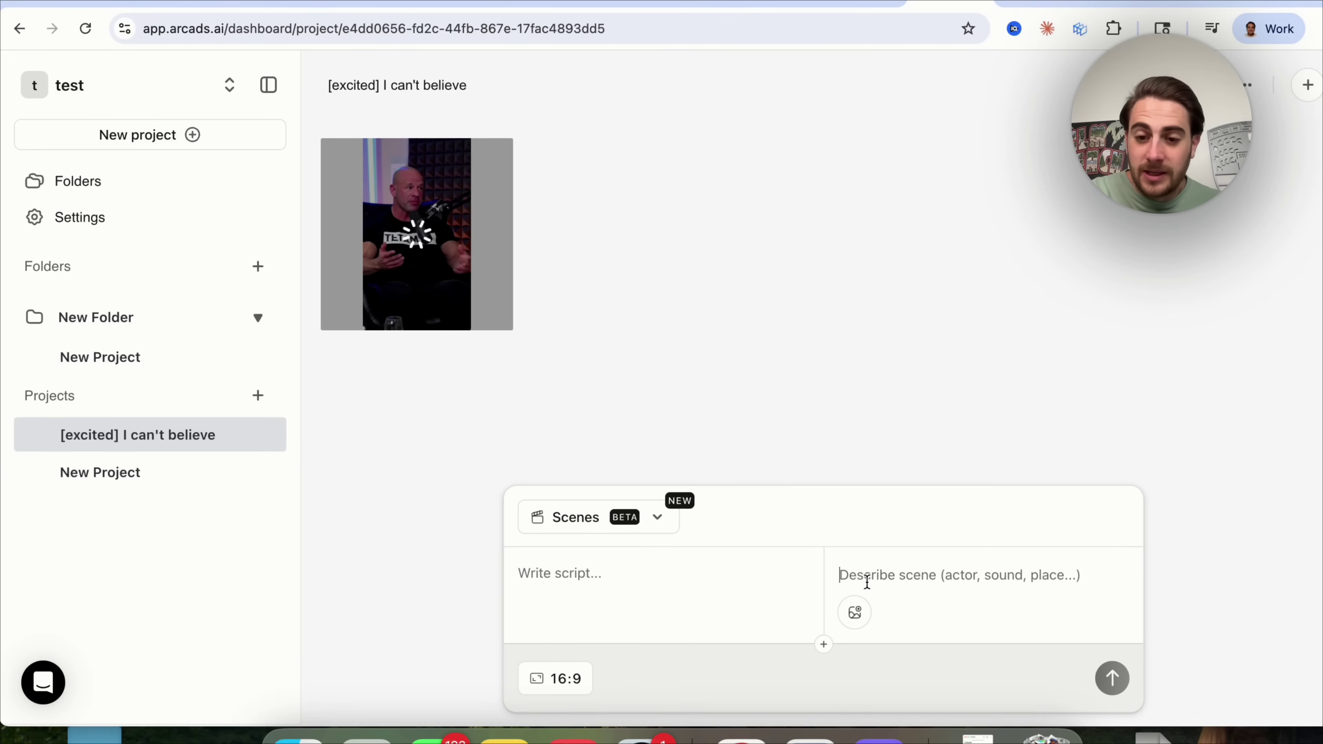
{"action": "left_click", "coordinate": [867, 620]}
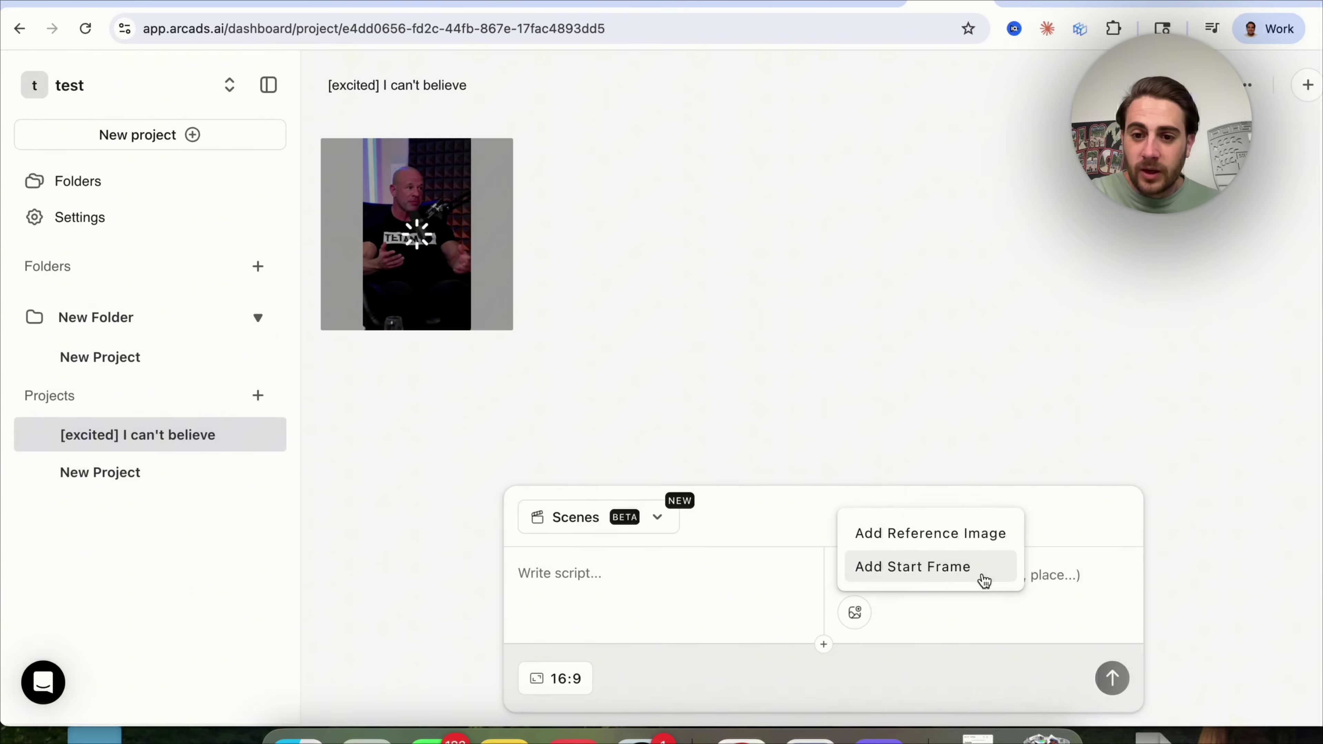
{"action": "left_click", "coordinate": [671, 526]}
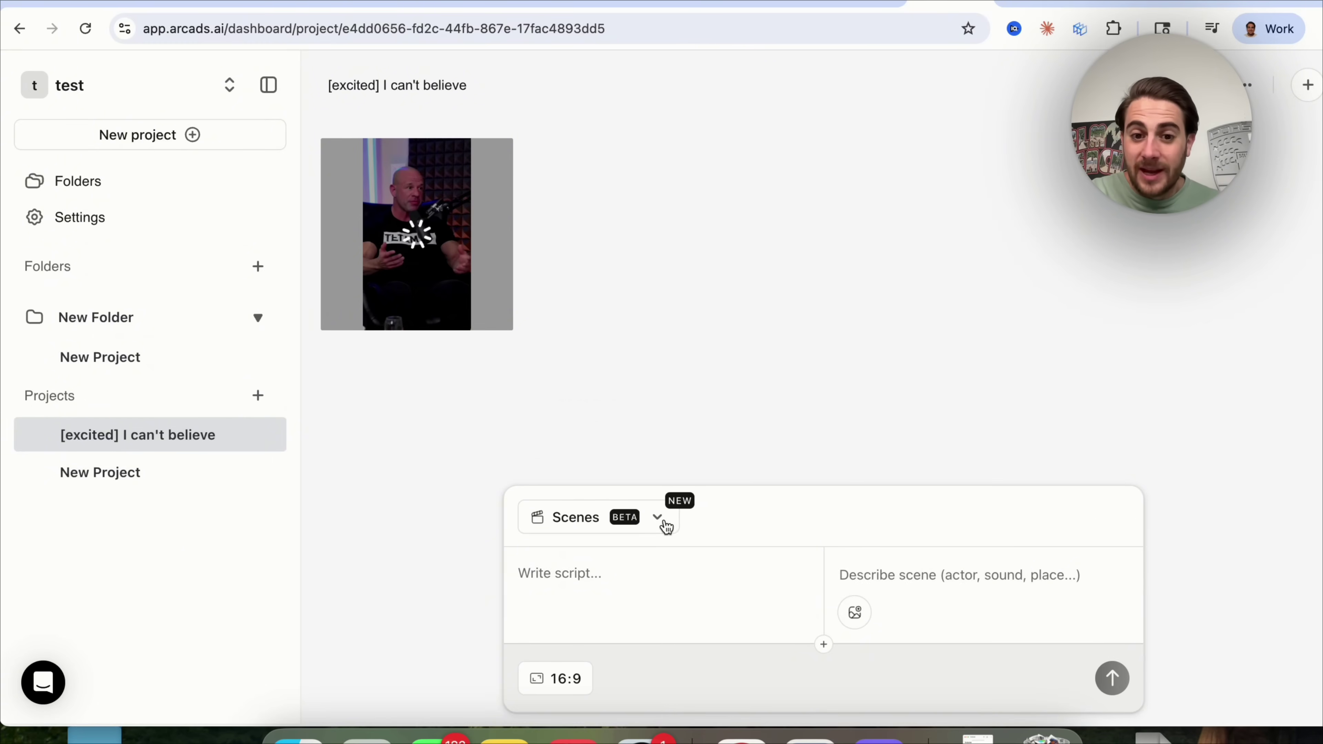
{"action": "left_click", "coordinate": [658, 518]}
Choose Show Your App, upload cal-ai homepage.png from Downloads, and bring up actor selection.
{"action": "left_click", "coordinate": [609, 470]}
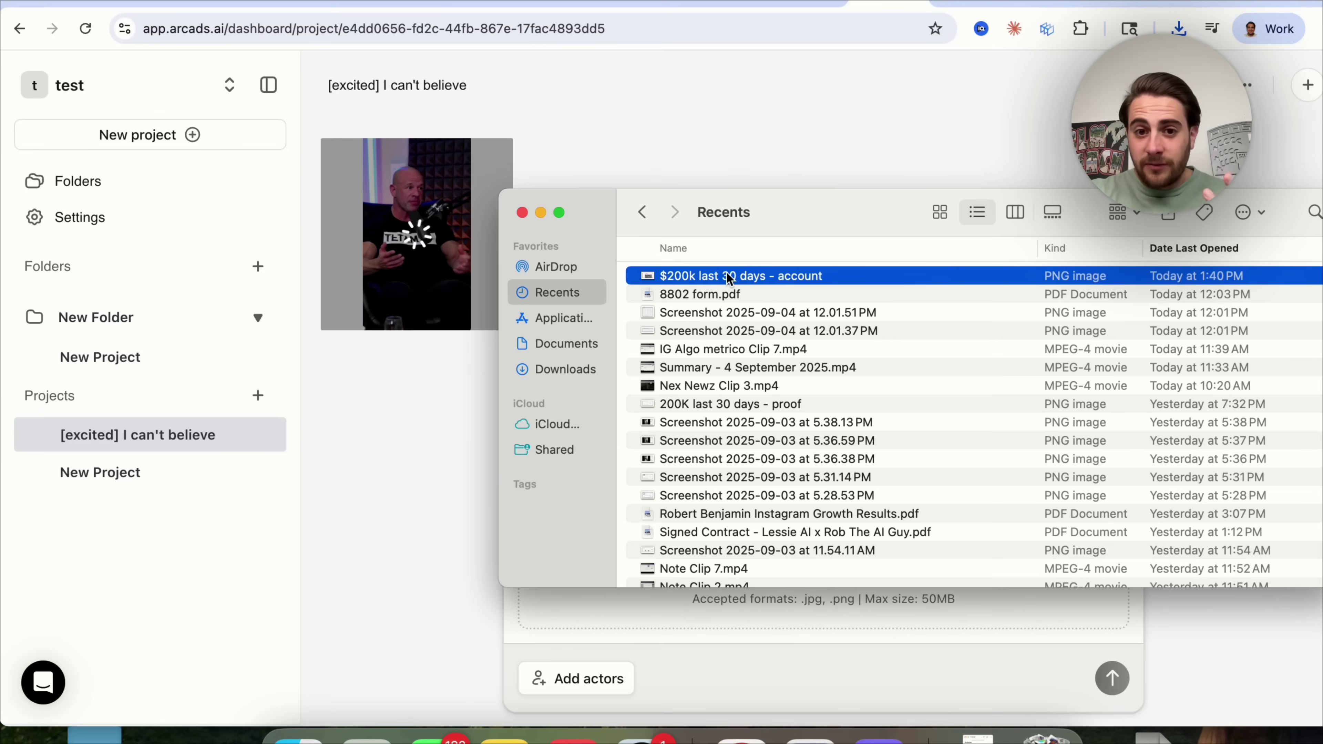
{"action": "left_click", "coordinate": [566, 368]}
{"action": "left_click_drag", "start_coordinate": [806, 215], "coordinate": [487, 267]}
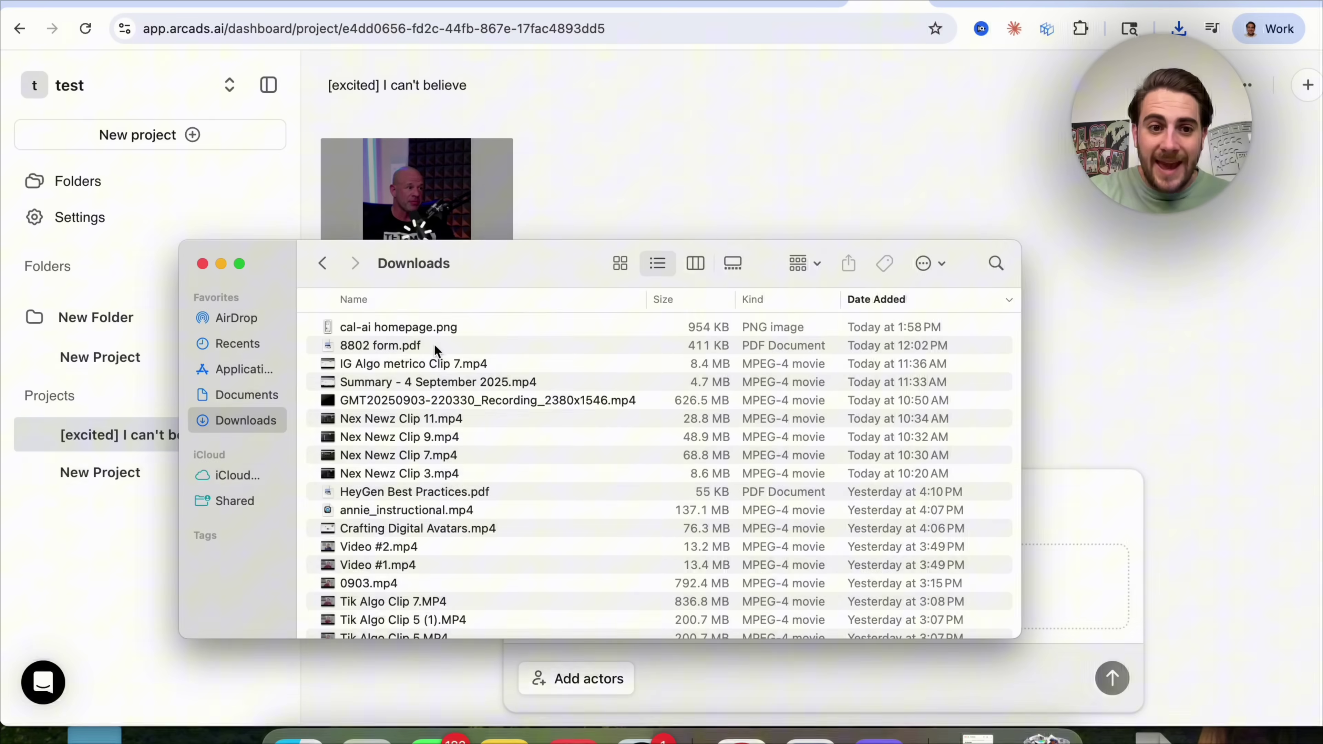
{"action": "left_click", "coordinate": [428, 327]}
{"action": "key", "text": "space"}
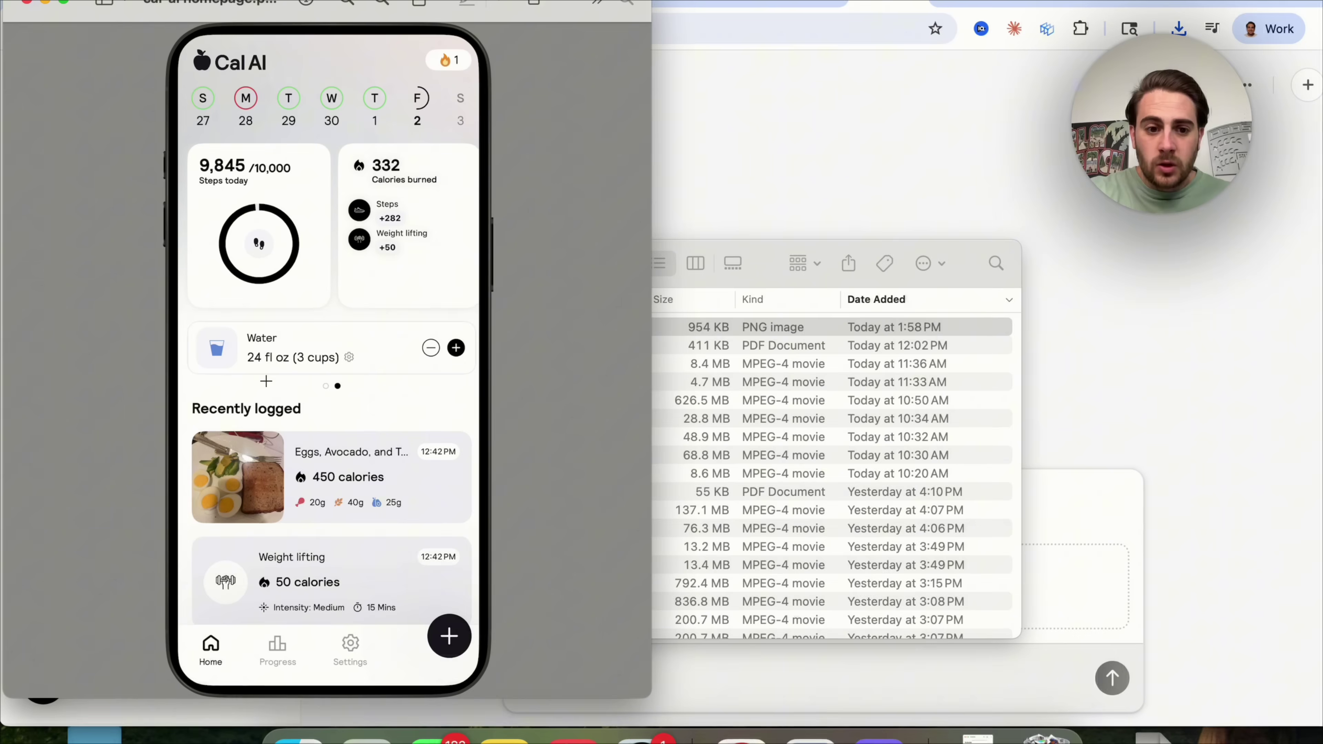
{"action": "key", "text": "Escape"}
{"action": "key", "text": "Escape"}
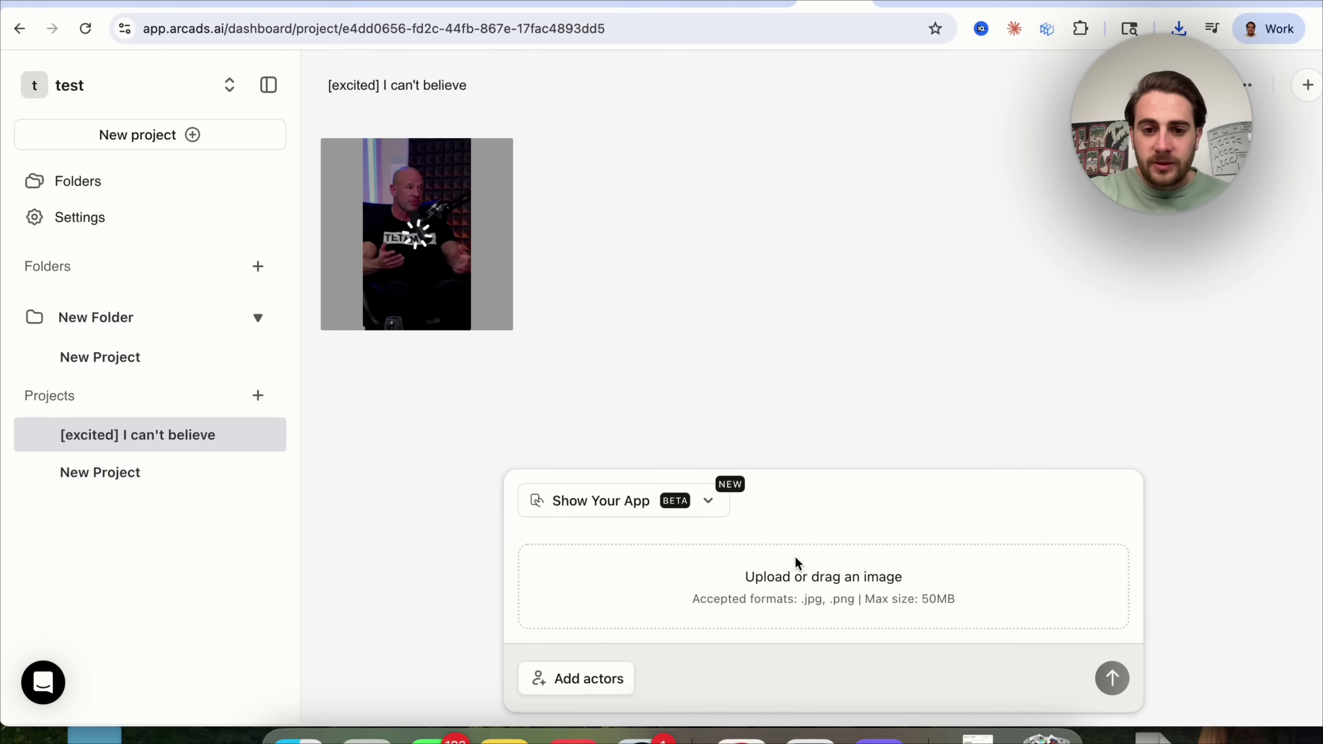
{"action": "left_click", "coordinate": [786, 577]}
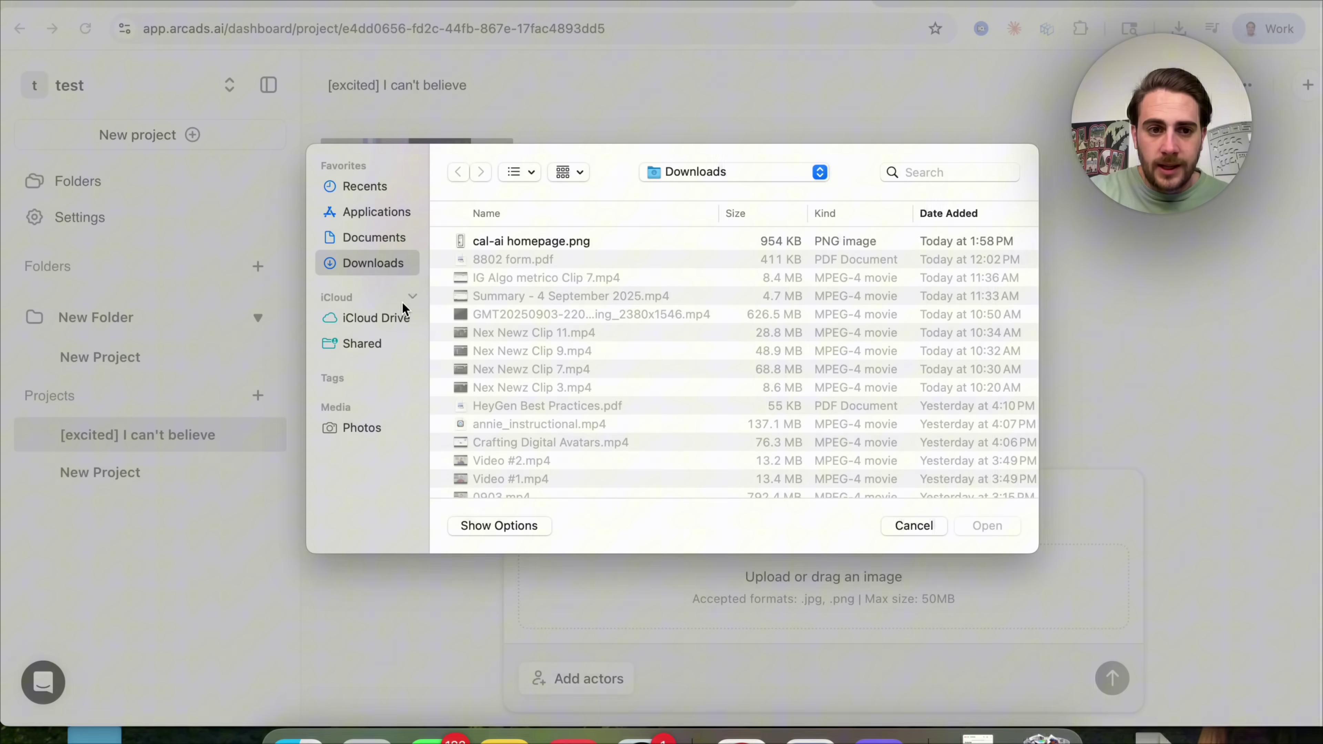
{"action": "double_click", "coordinate": [537, 243]}
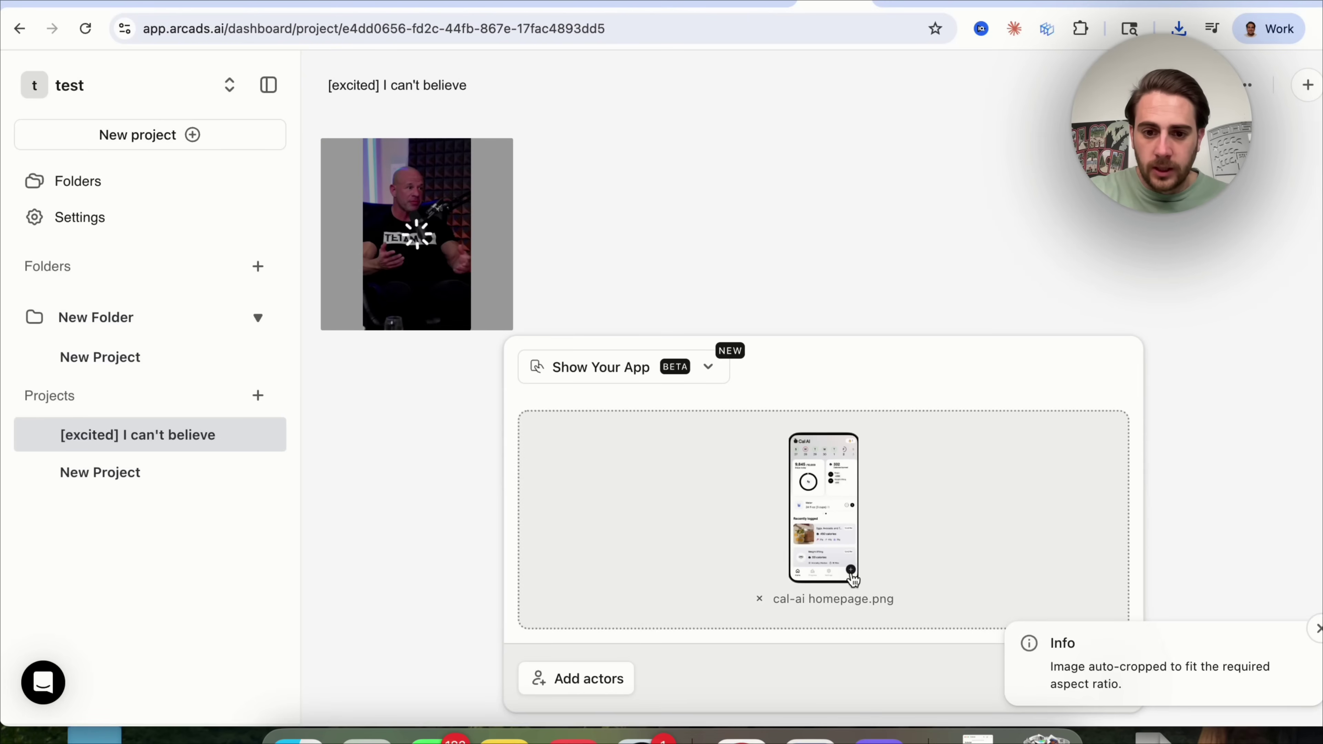
{"action": "left_click", "coordinate": [545, 679]}
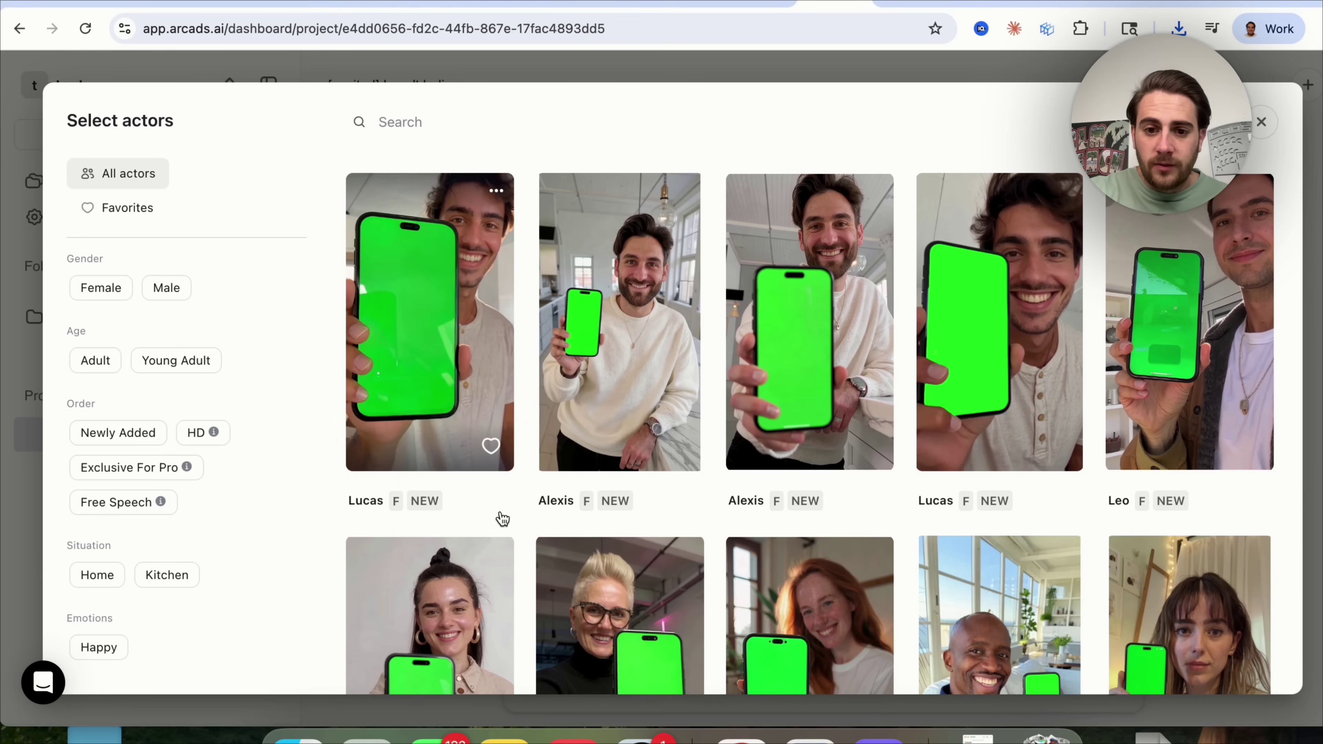
Add the smiling navy-polo actor holding a phone to the app showcase.
{"action": "scroll", "coordinate": [527, 527], "scroll_direction": "down", "scroll_amount": 5}
{"action": "scroll", "coordinate": [527, 527], "scroll_direction": "down", "scroll_amount": 10}
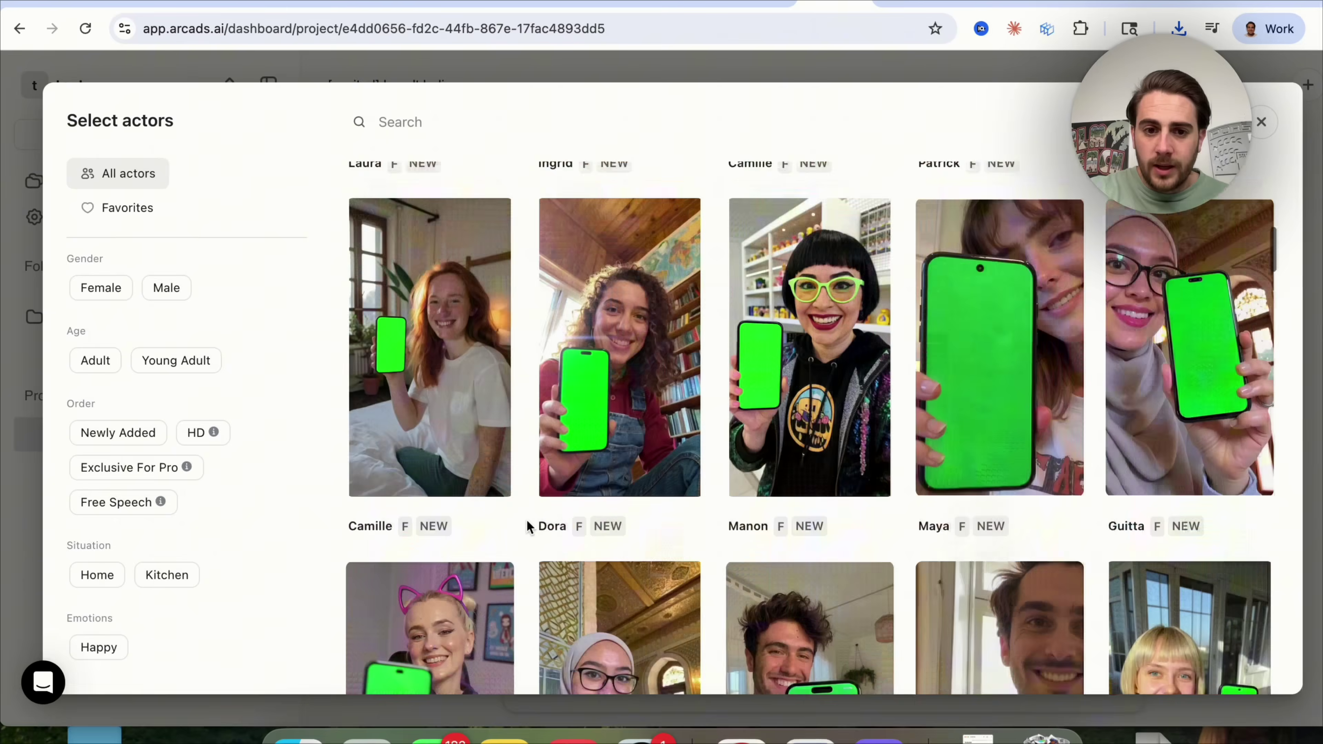
{"action": "scroll", "coordinate": [527, 526], "scroll_direction": "down", "scroll_amount": 4}
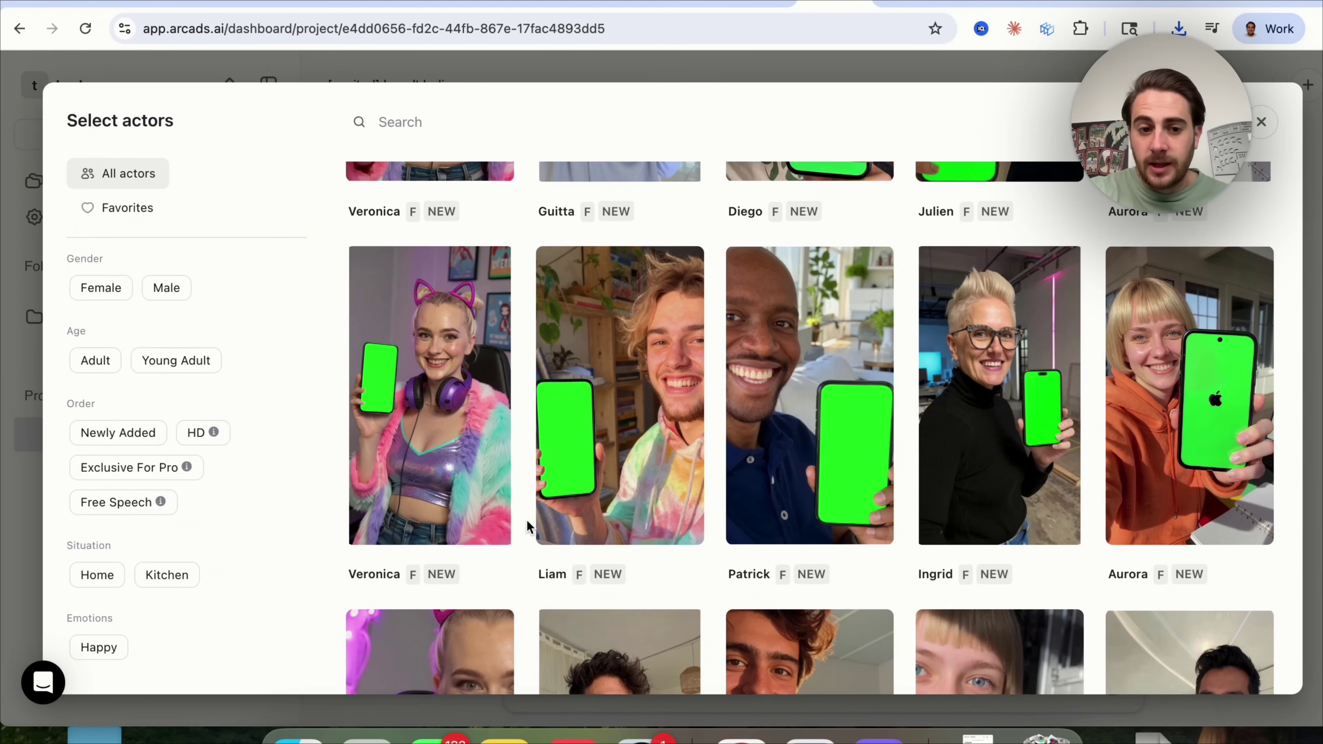
{"action": "scroll", "coordinate": [527, 526], "scroll_direction": "down", "scroll_amount": 4}
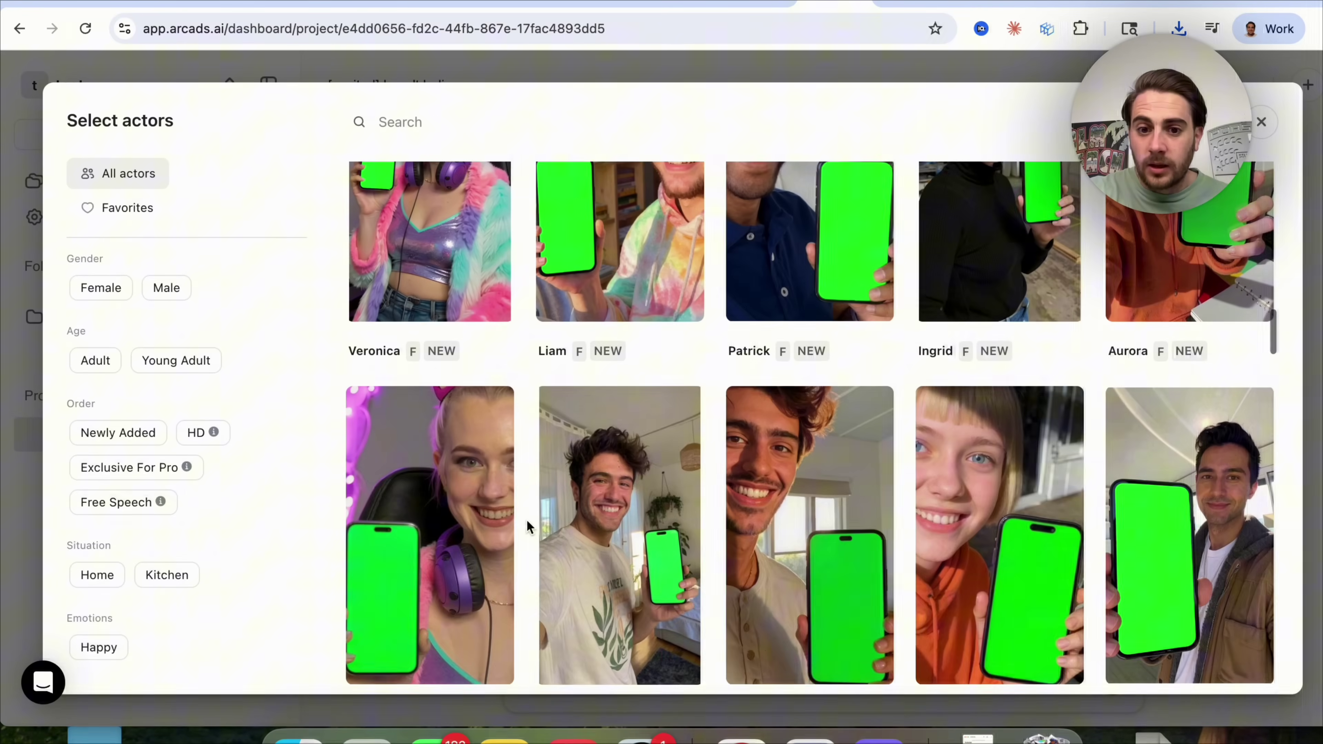
{"action": "scroll", "coordinate": [527, 526], "scroll_direction": "up", "scroll_amount": 15}
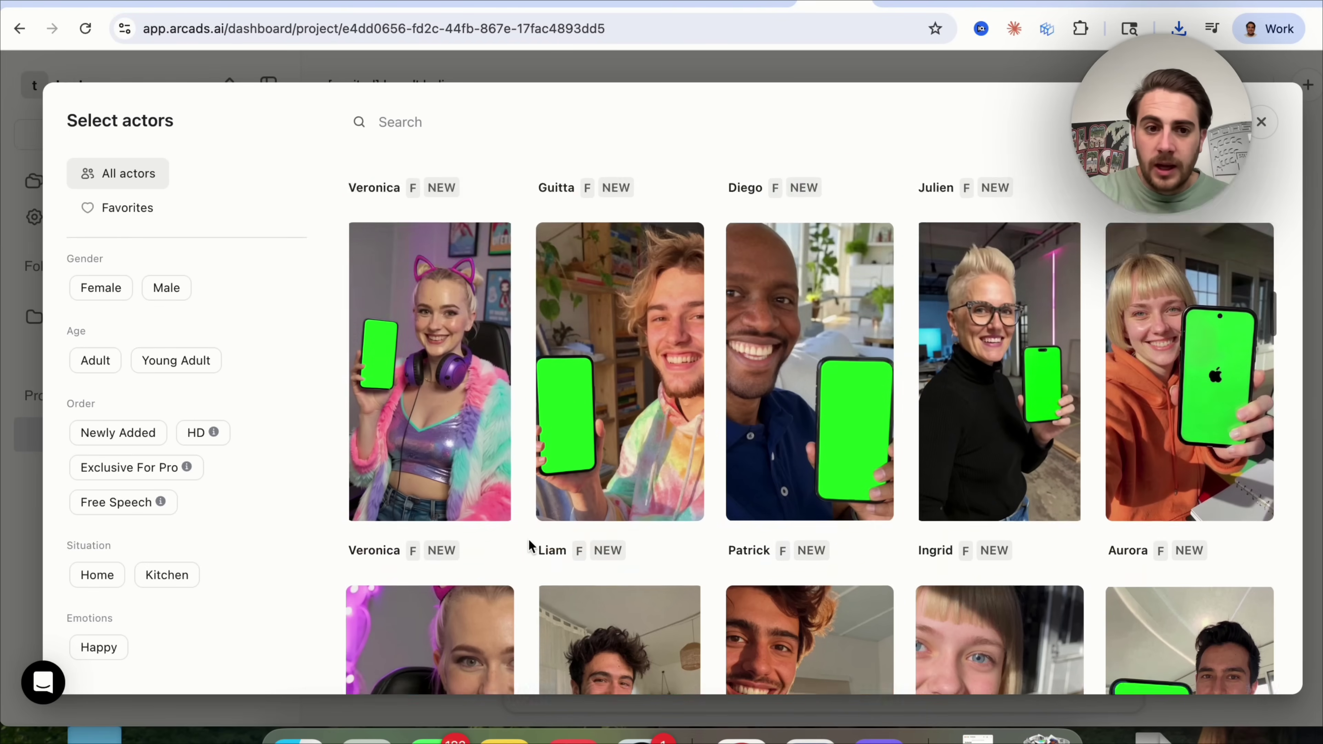
{"action": "scroll", "coordinate": [528, 550], "scroll_direction": "up", "scroll_amount": 10}
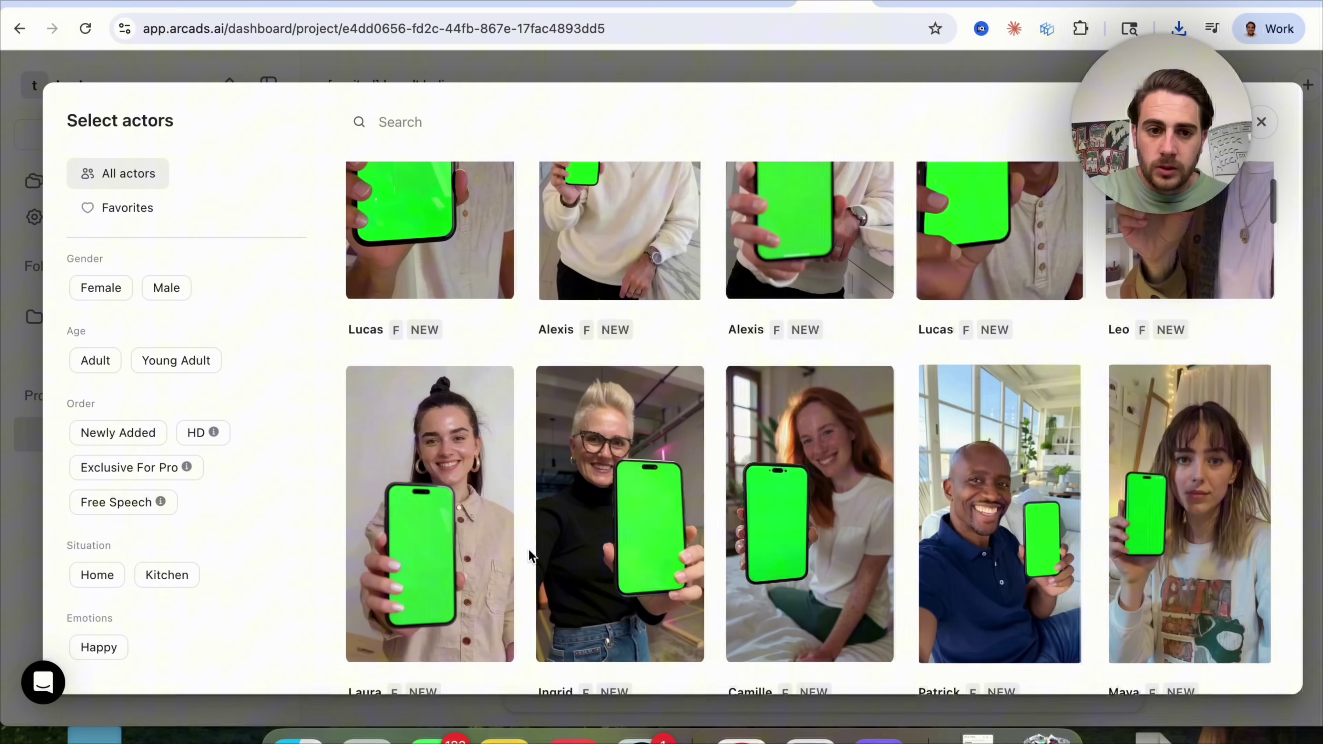
{"action": "scroll", "coordinate": [528, 558], "scroll_direction": "down", "scroll_amount": 5}
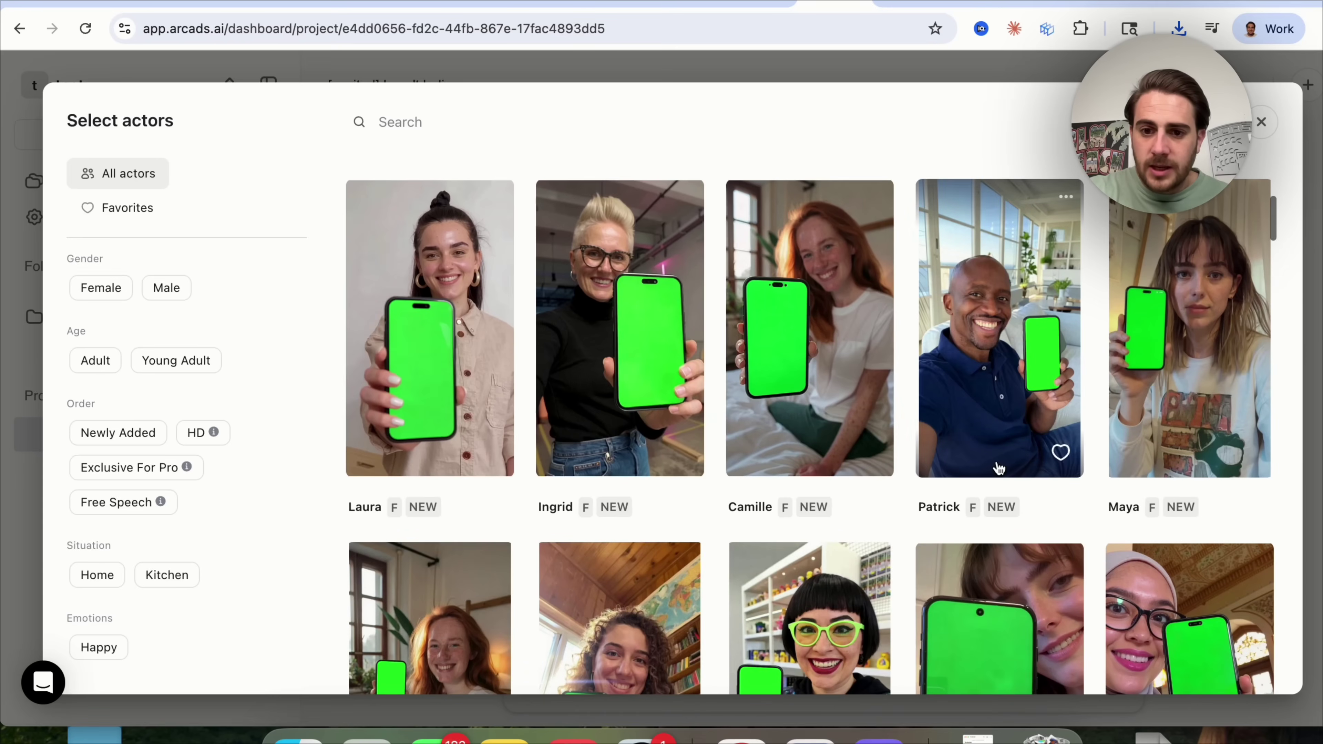
{"action": "left_click", "coordinate": [1010, 415]}
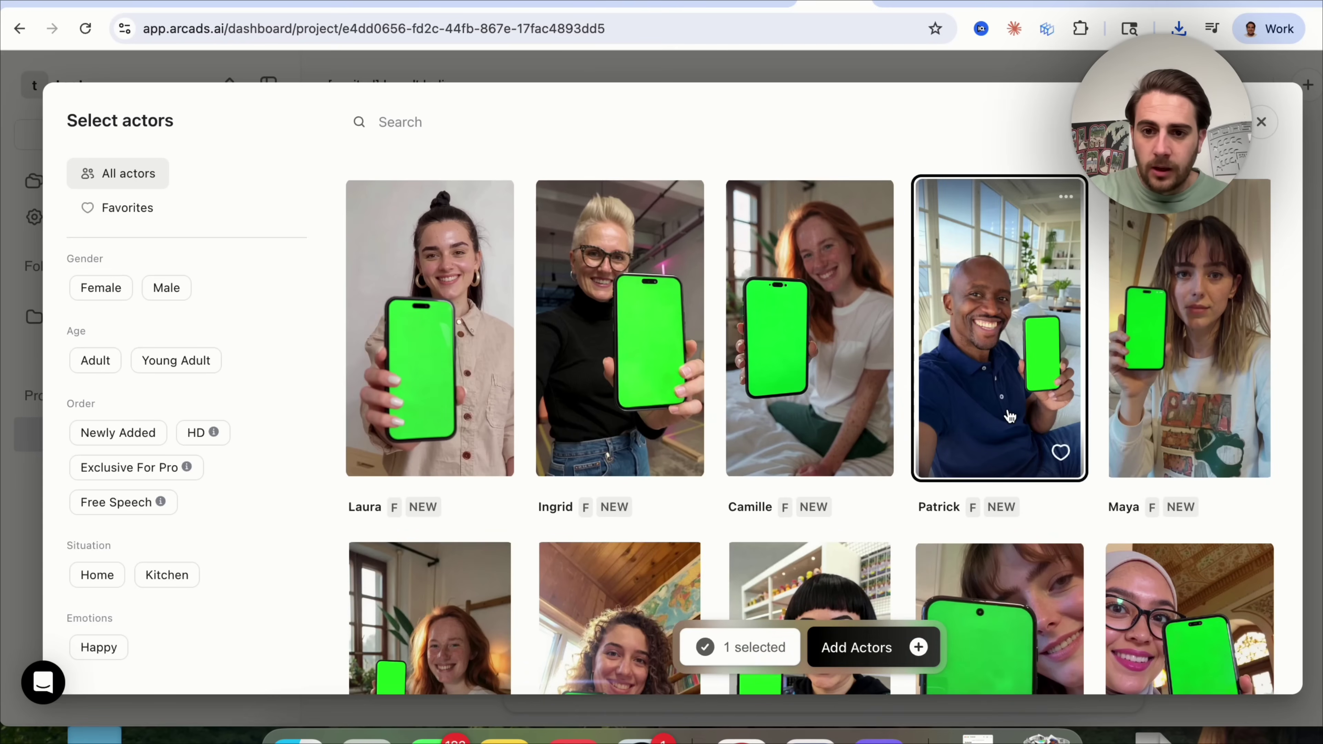
{"action": "left_click", "coordinate": [881, 649]}
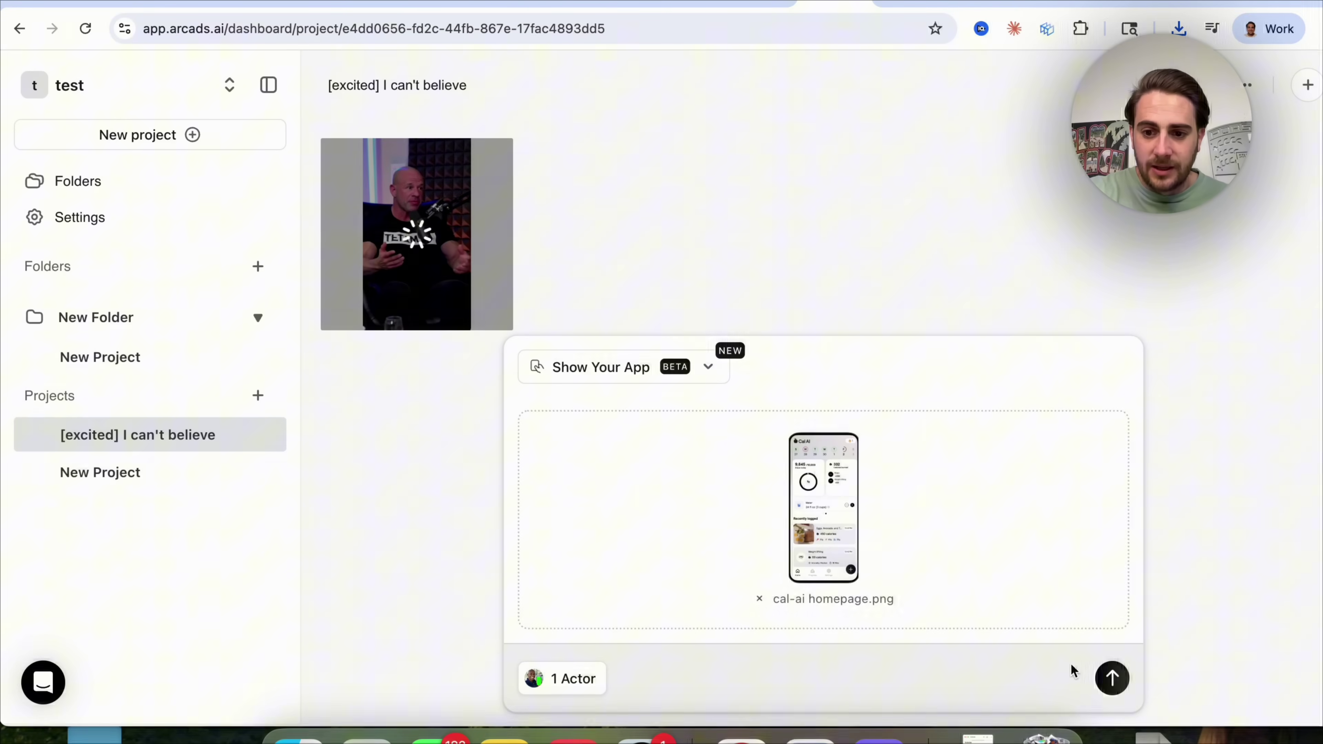
Submit and confirm the app-showcase video generation, costing 0.25 of 29 credits.
{"action": "left_click", "coordinate": [1113, 678]}
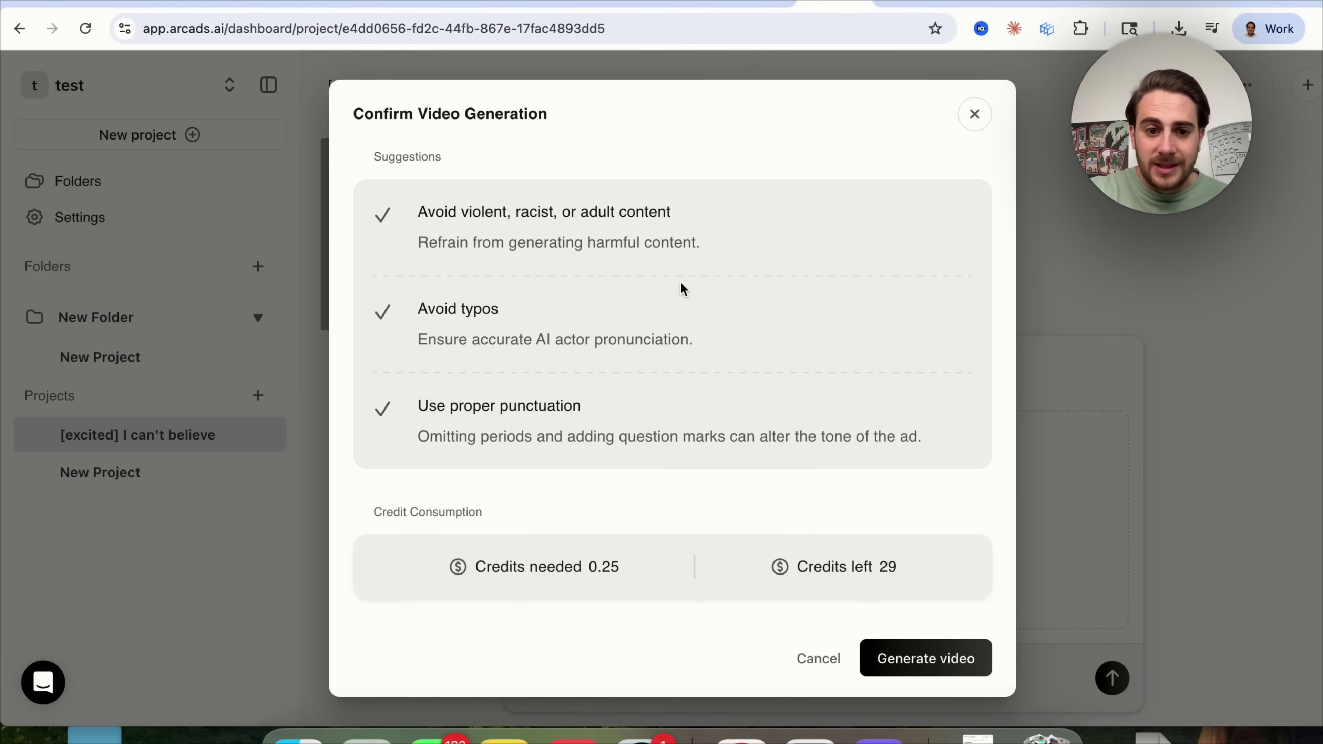
{"action": "scroll", "coordinate": [683, 289], "scroll_direction": "down", "scroll_amount": 1}
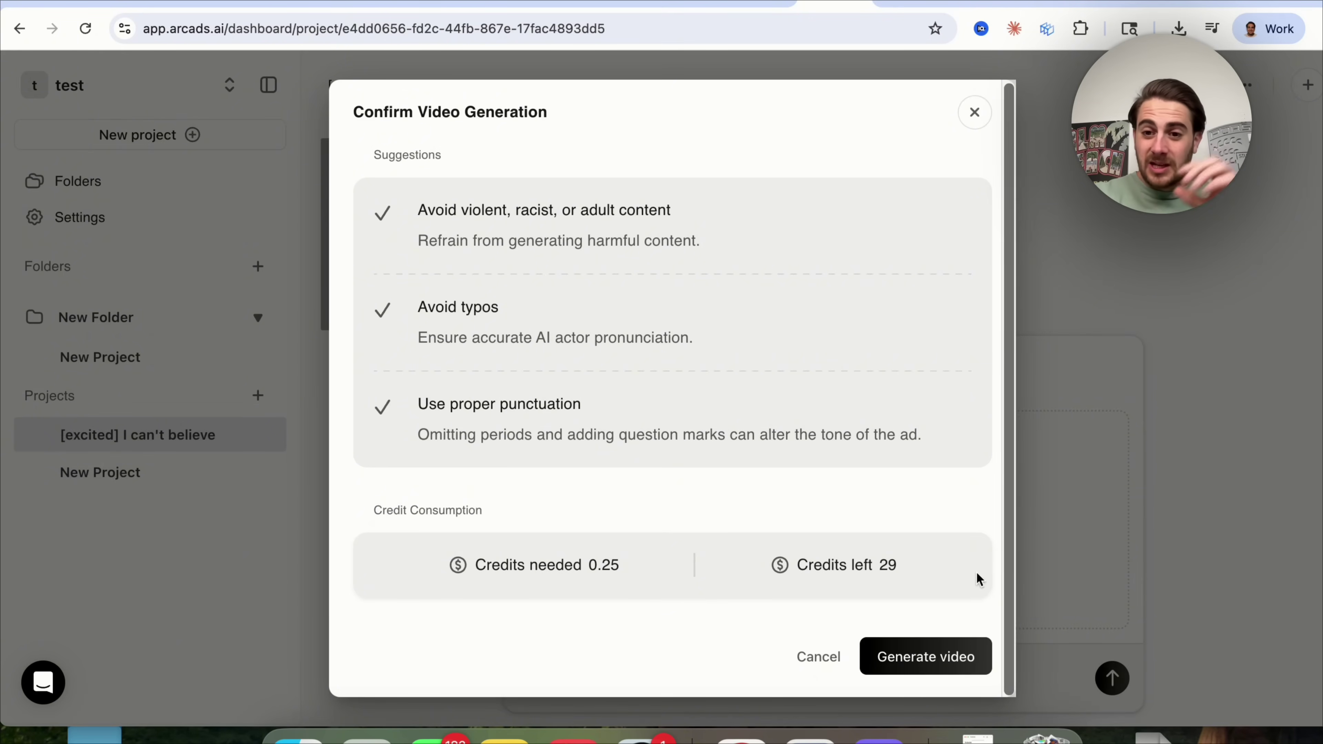
{"action": "left_click", "coordinate": [955, 654]}
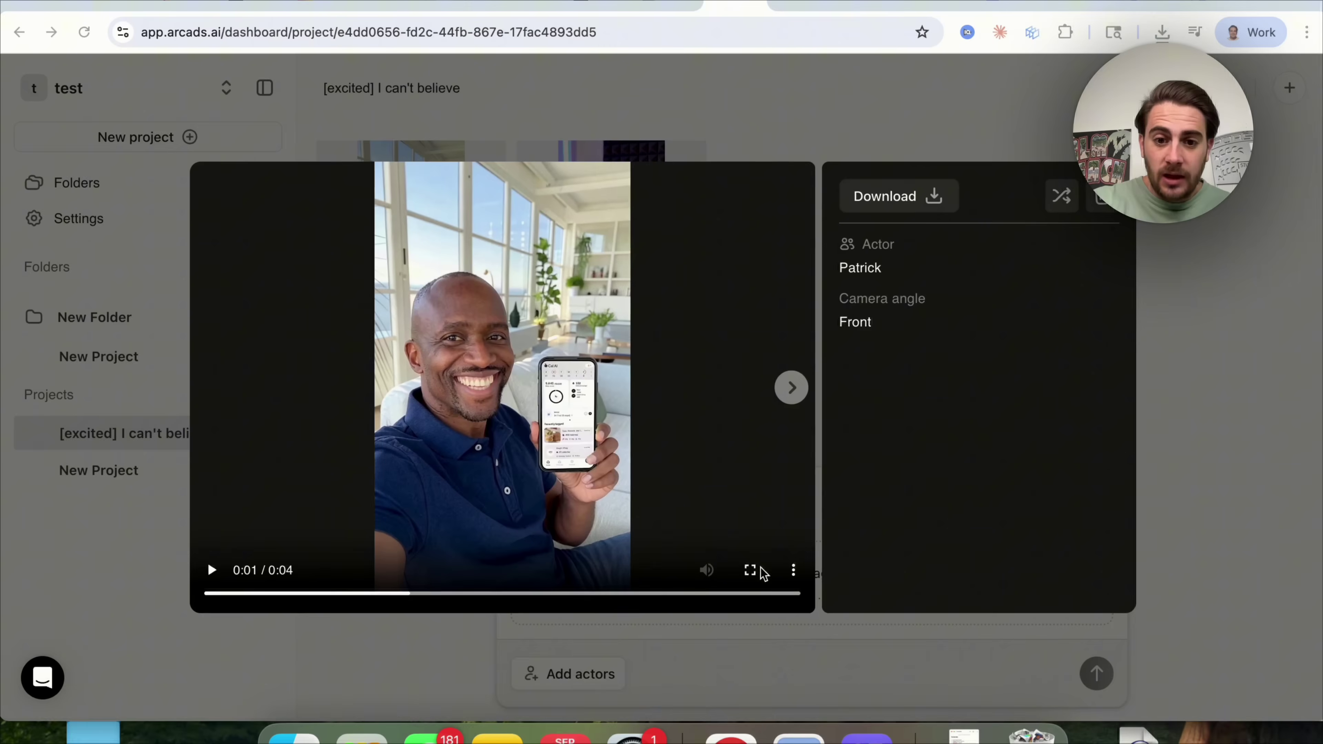
Play the finished Patrick actor video showing the Cal AI app in full screen.
{"action": "left_click", "coordinate": [751, 570]}
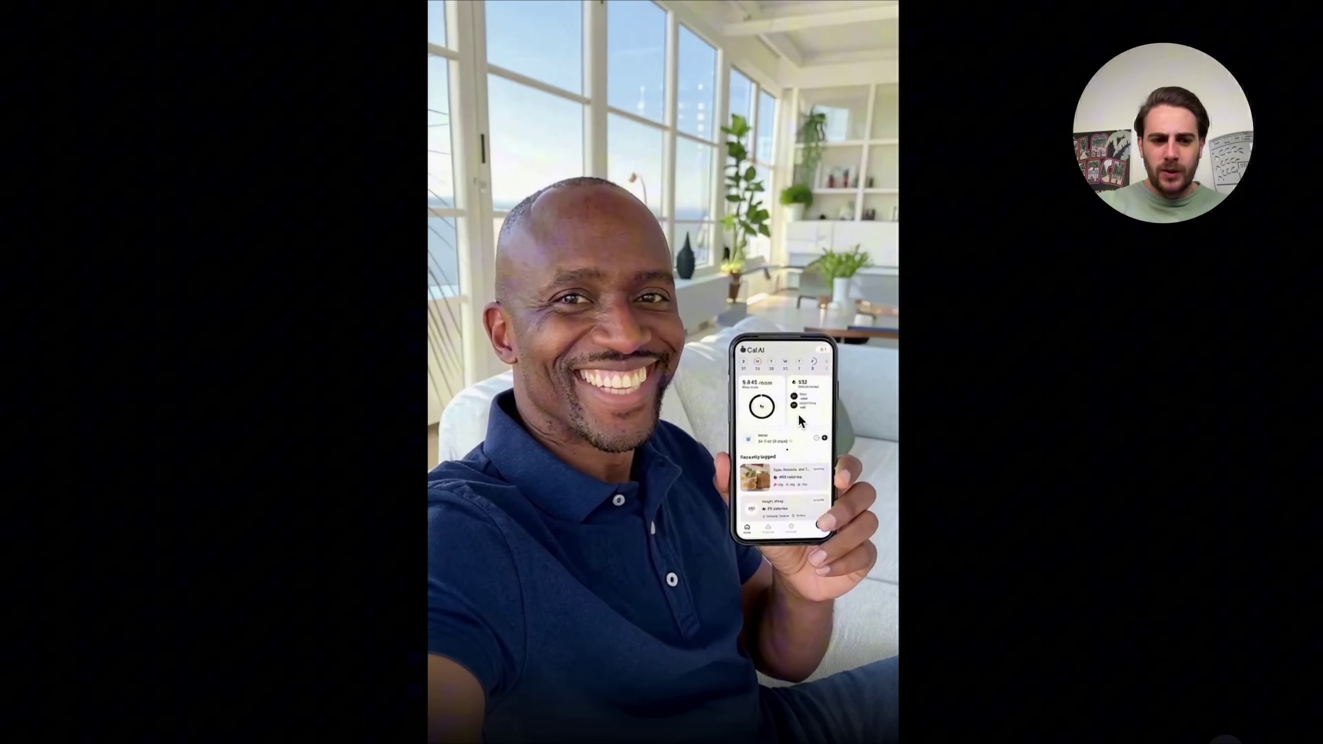
Exit full-screen playback of the Patrick actor video with Esc.
{"action": "key", "text": "Escape"}
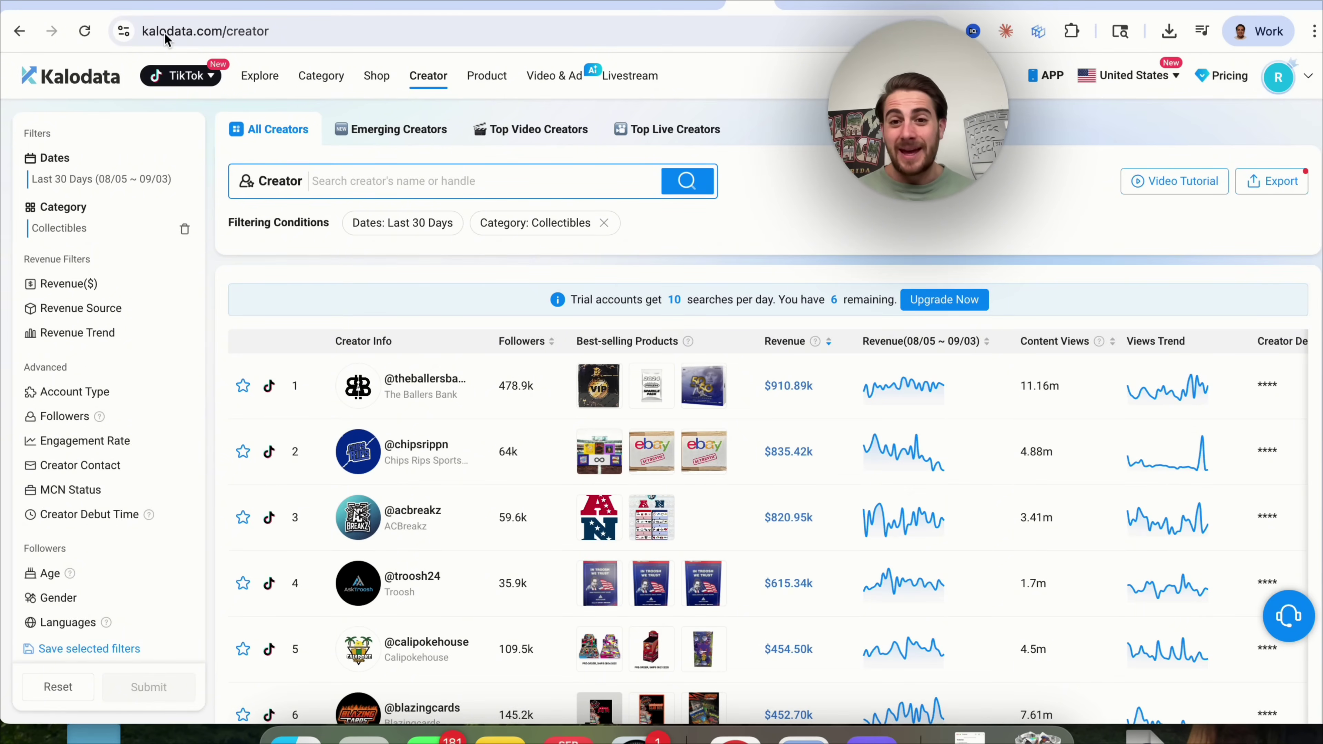
Replace the Collectibles filter with Toys & Hobbies and reload the rankings, topped by $1.66m revenue.
{"action": "left_click", "coordinate": [179, 229]}
{"action": "left_click", "coordinate": [73, 207]}
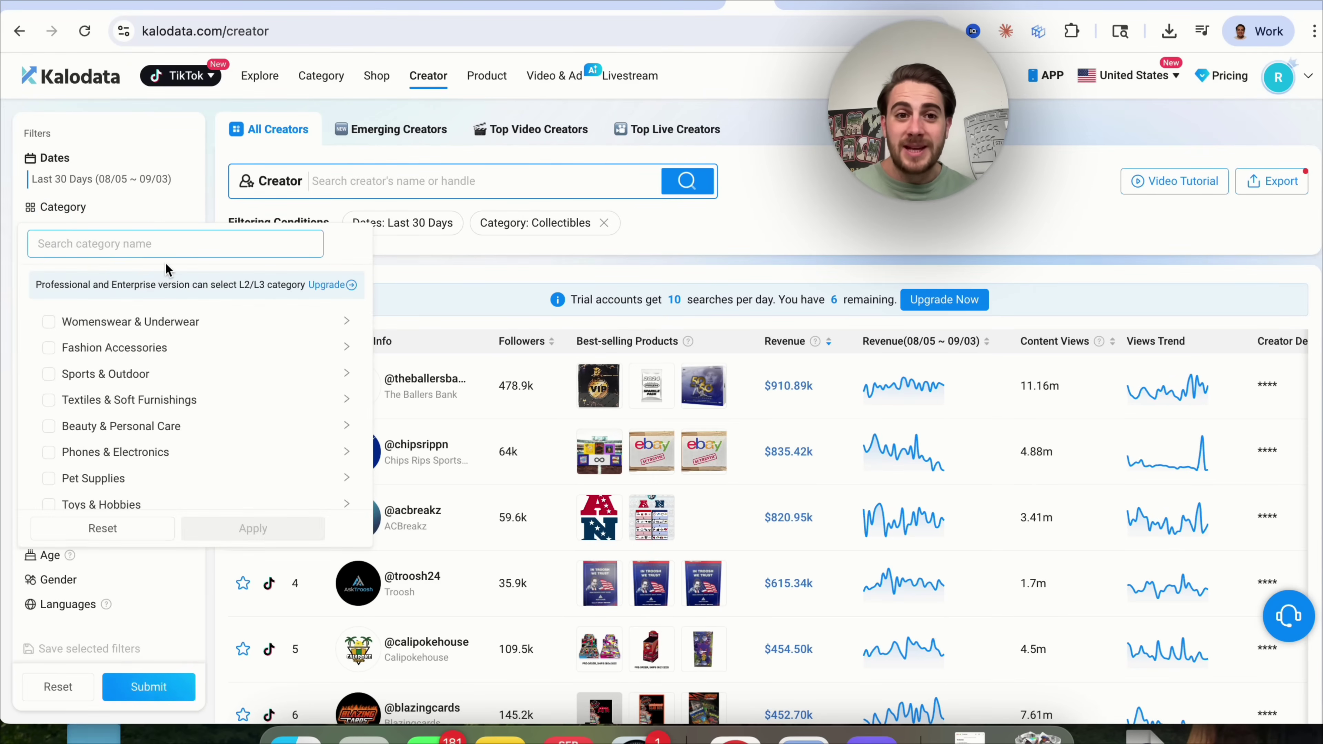
{"action": "scroll", "coordinate": [164, 417], "scroll_direction": "down", "scroll_amount": 5}
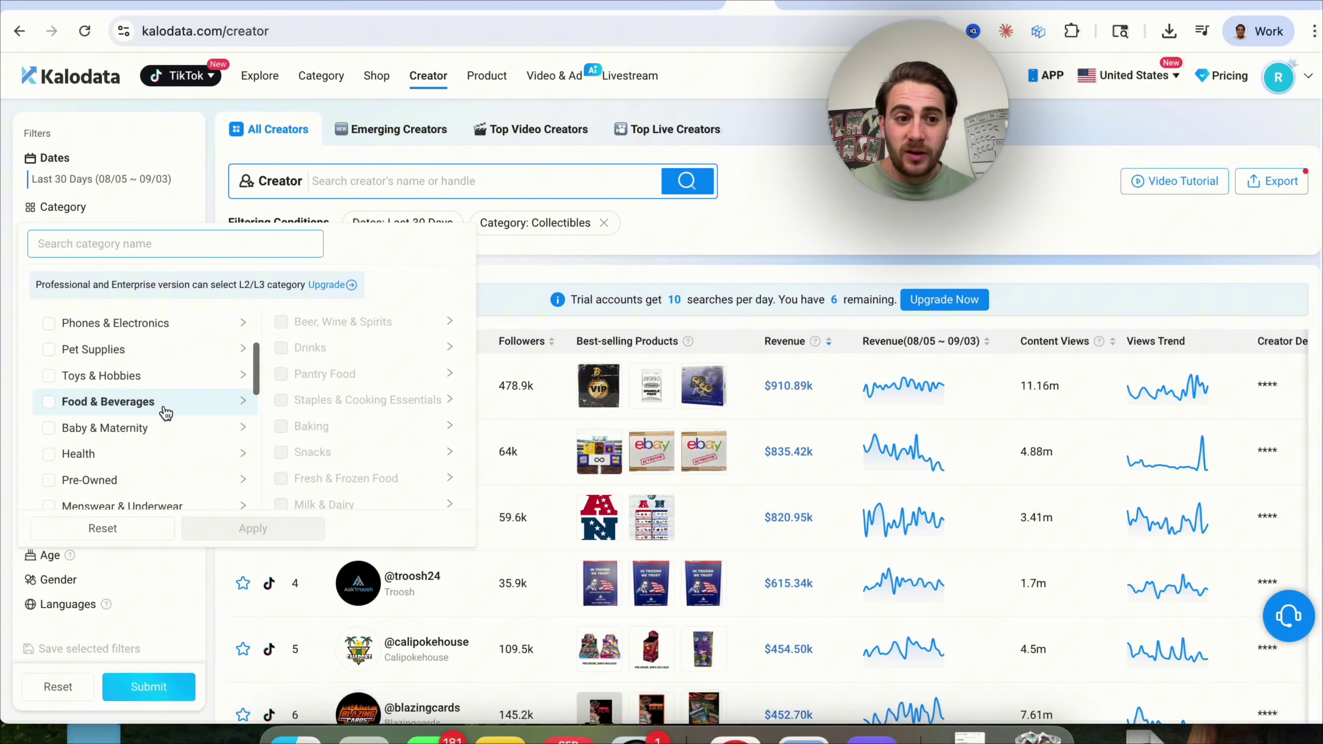
{"action": "mouse_move", "coordinate": [120, 390]}
{"action": "left_click", "coordinate": [50, 376]}
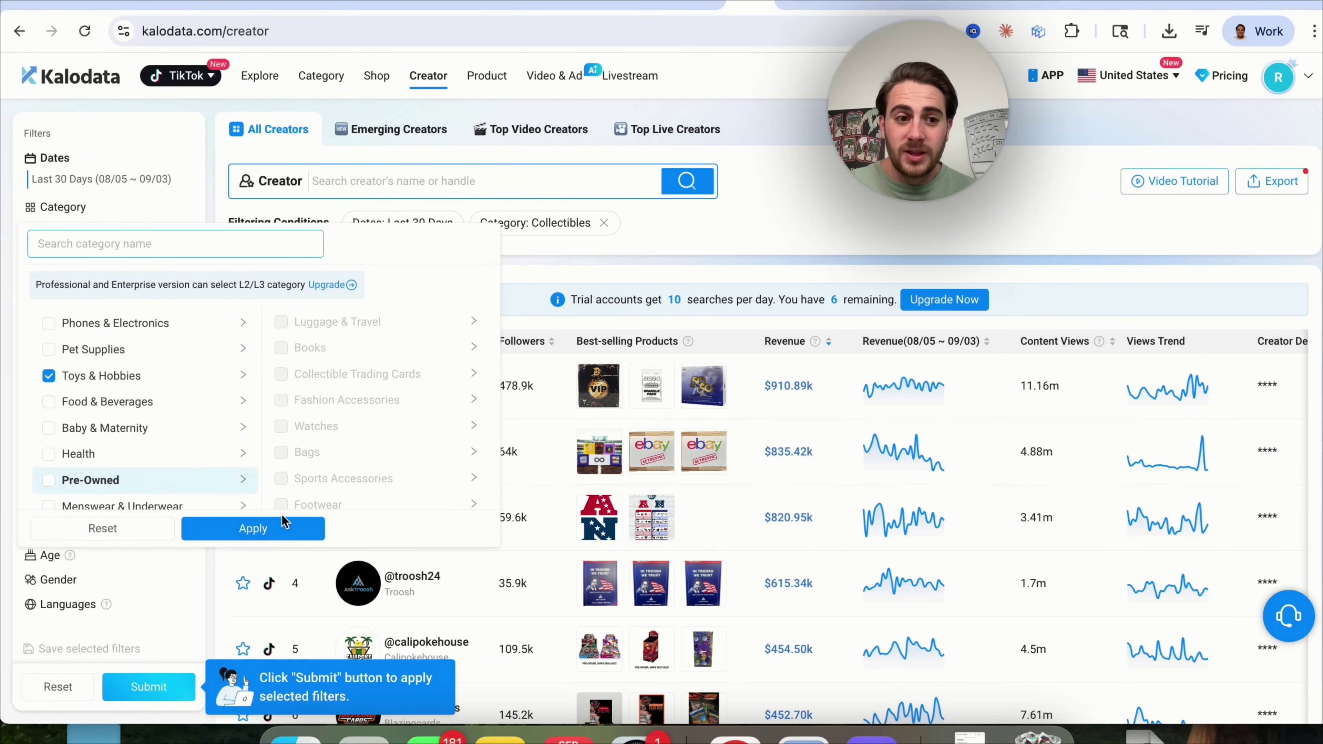
{"action": "left_click", "coordinate": [268, 530]}
{"action": "left_click", "coordinate": [151, 687]}
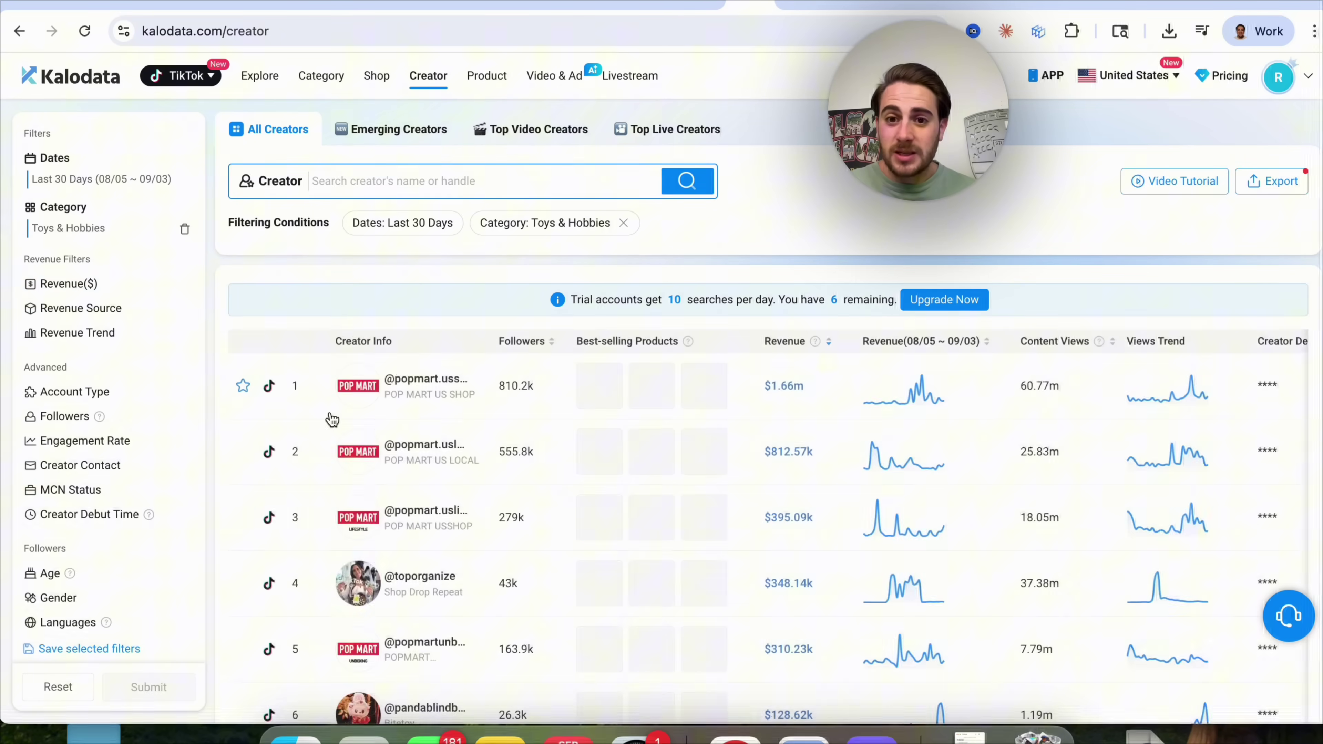
{"action": "scroll", "coordinate": [538, 500], "scroll_direction": "down", "scroll_amount": 2}
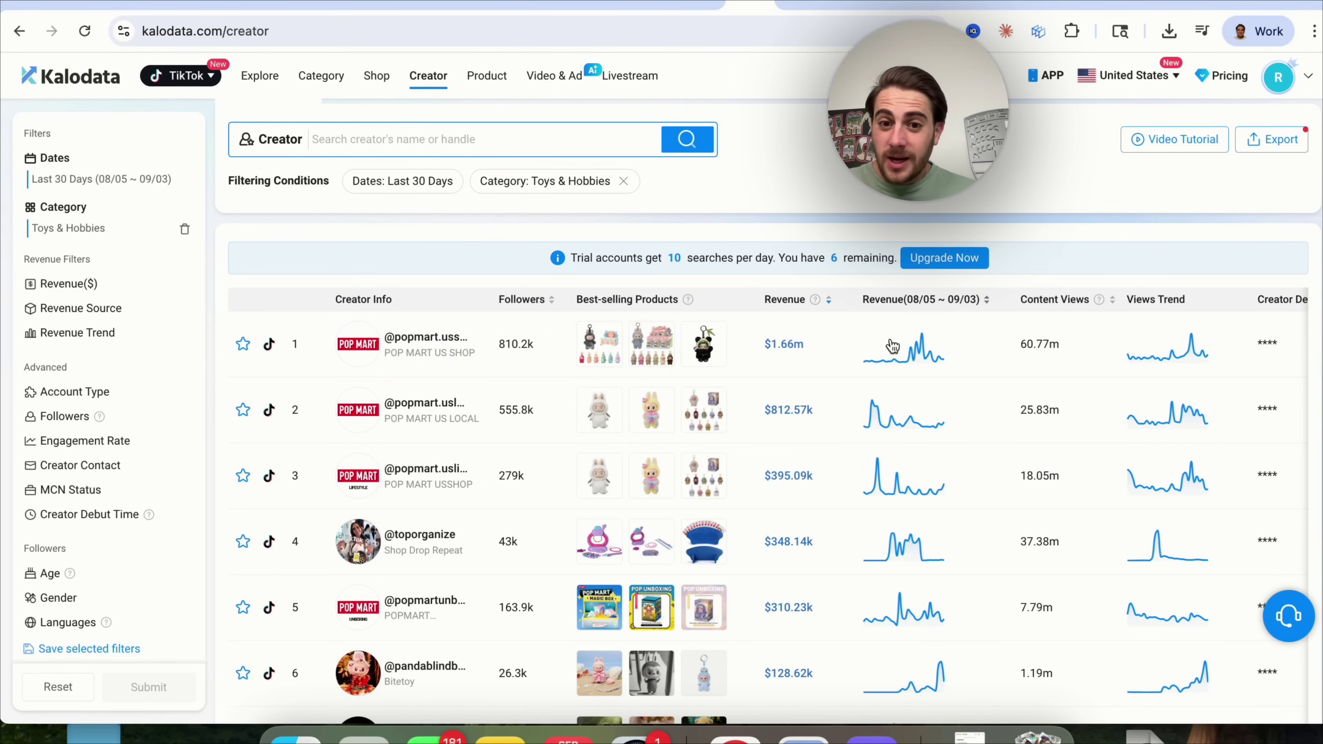
{"action": "scroll", "coordinate": [771, 417], "scroll_direction": "down", "scroll_amount": 5}
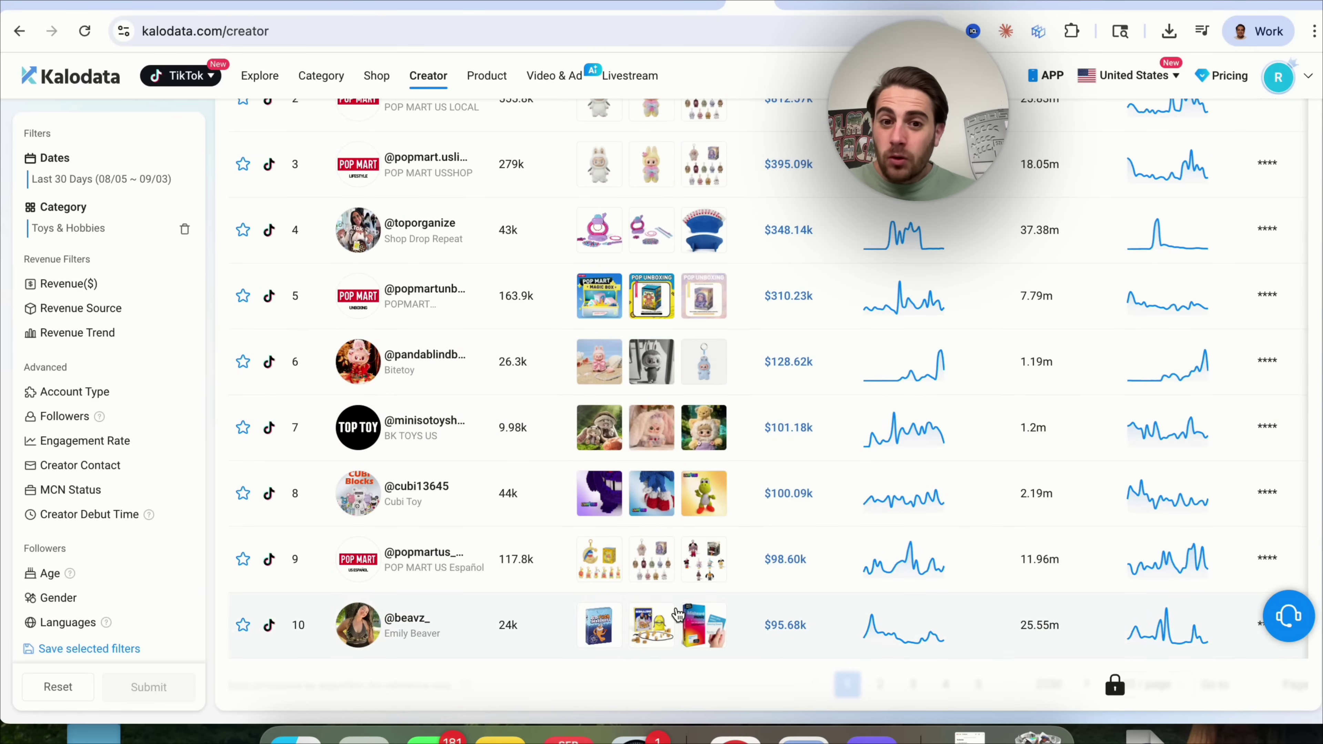
{"action": "scroll", "coordinate": [678, 616], "scroll_direction": "up", "scroll_amount": 3}
{"action": "scroll", "coordinate": [678, 615], "scroll_direction": "up", "scroll_amount": 2}
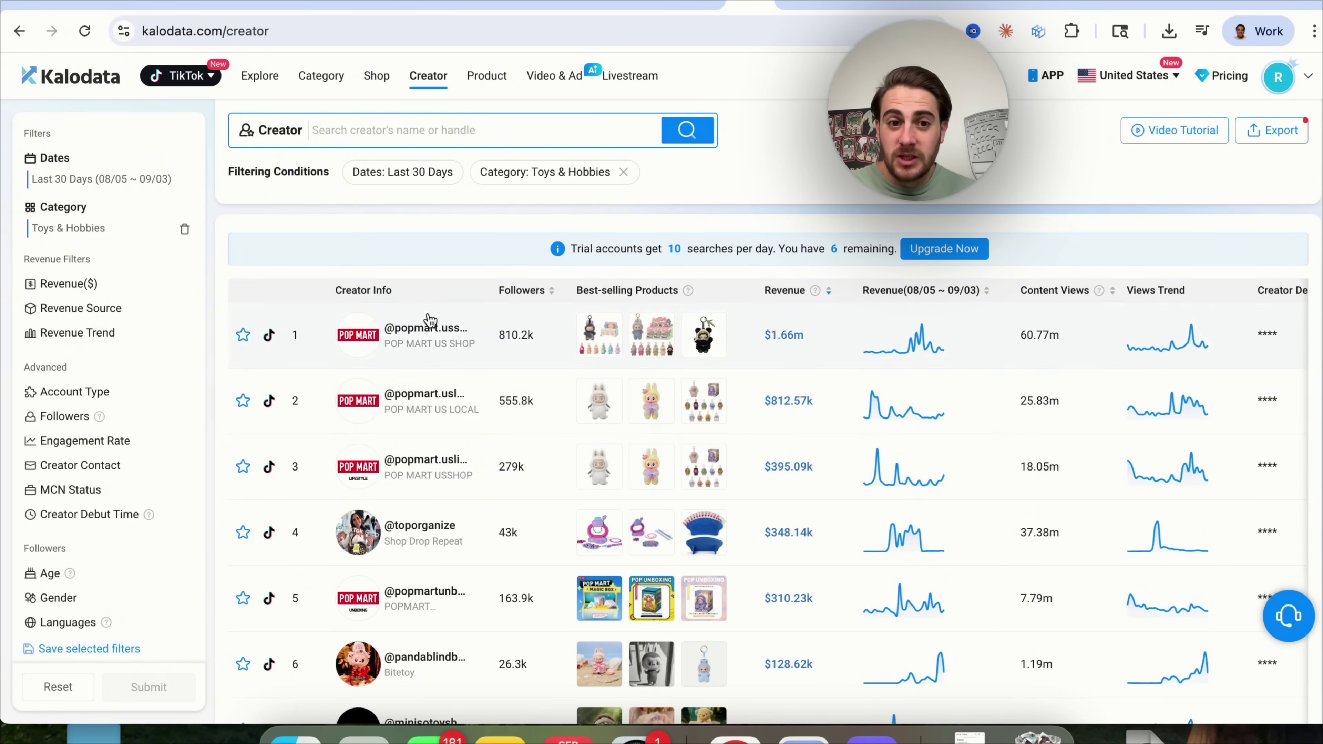
Review the top Toys & Hobbies creator's core metrics on its detail page, then return to Arcads AI.
{"action": "left_click", "coordinate": [423, 335]}
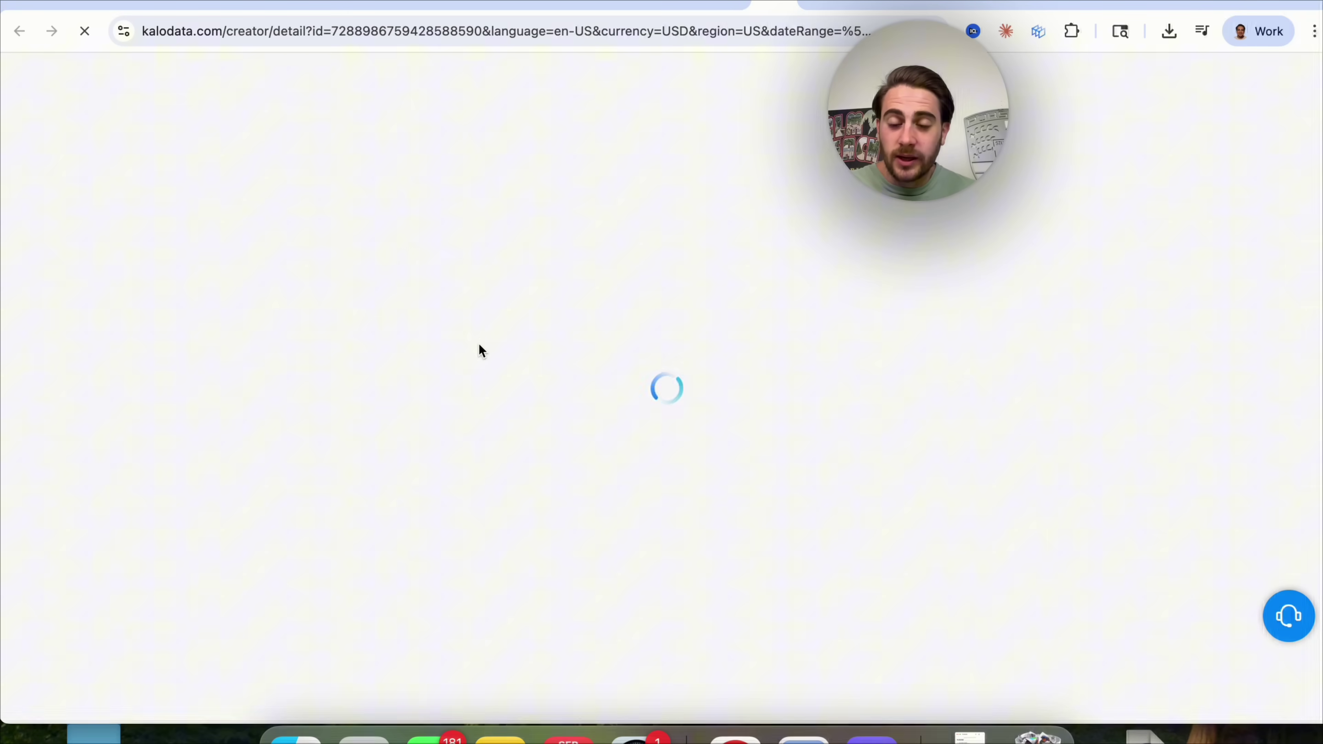
{"action": "scroll", "coordinate": [480, 348], "scroll_direction": "down", "scroll_amount": 5}
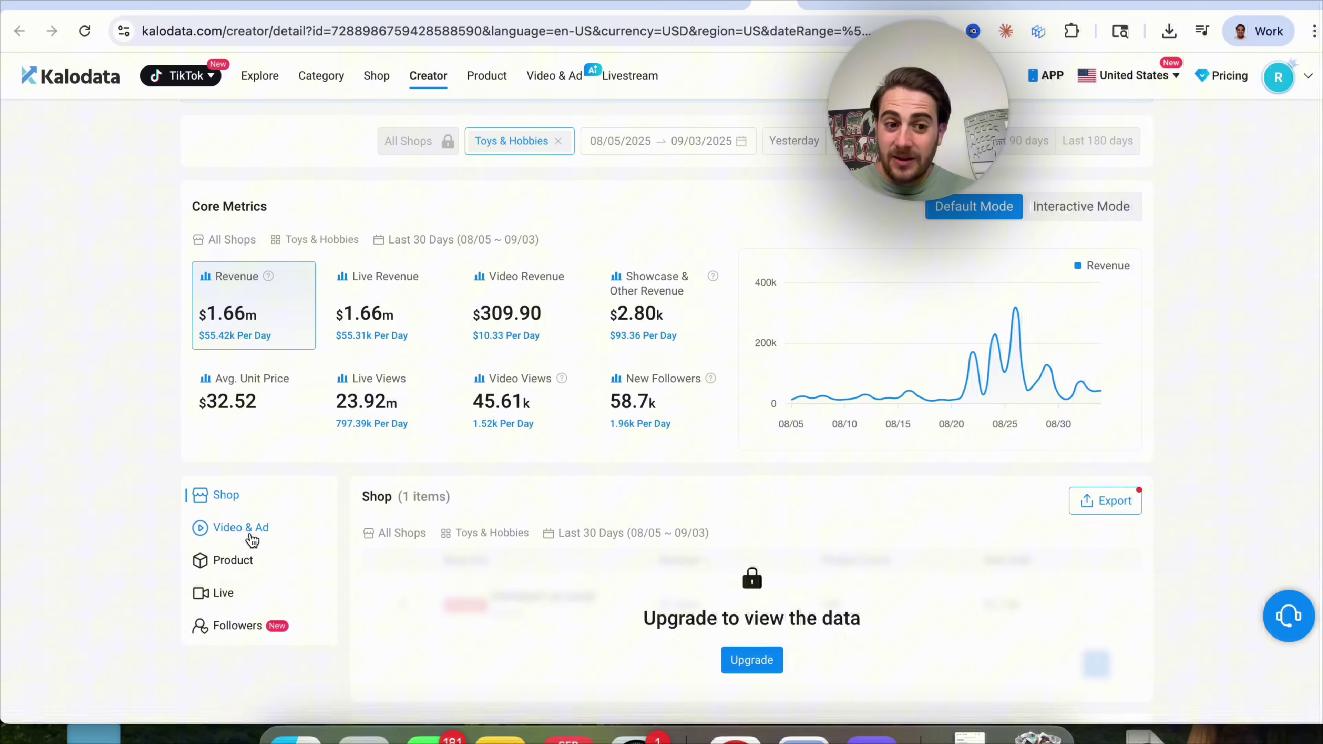
{"action": "scroll", "coordinate": [258, 537], "scroll_direction": "down", "scroll_amount": 1}
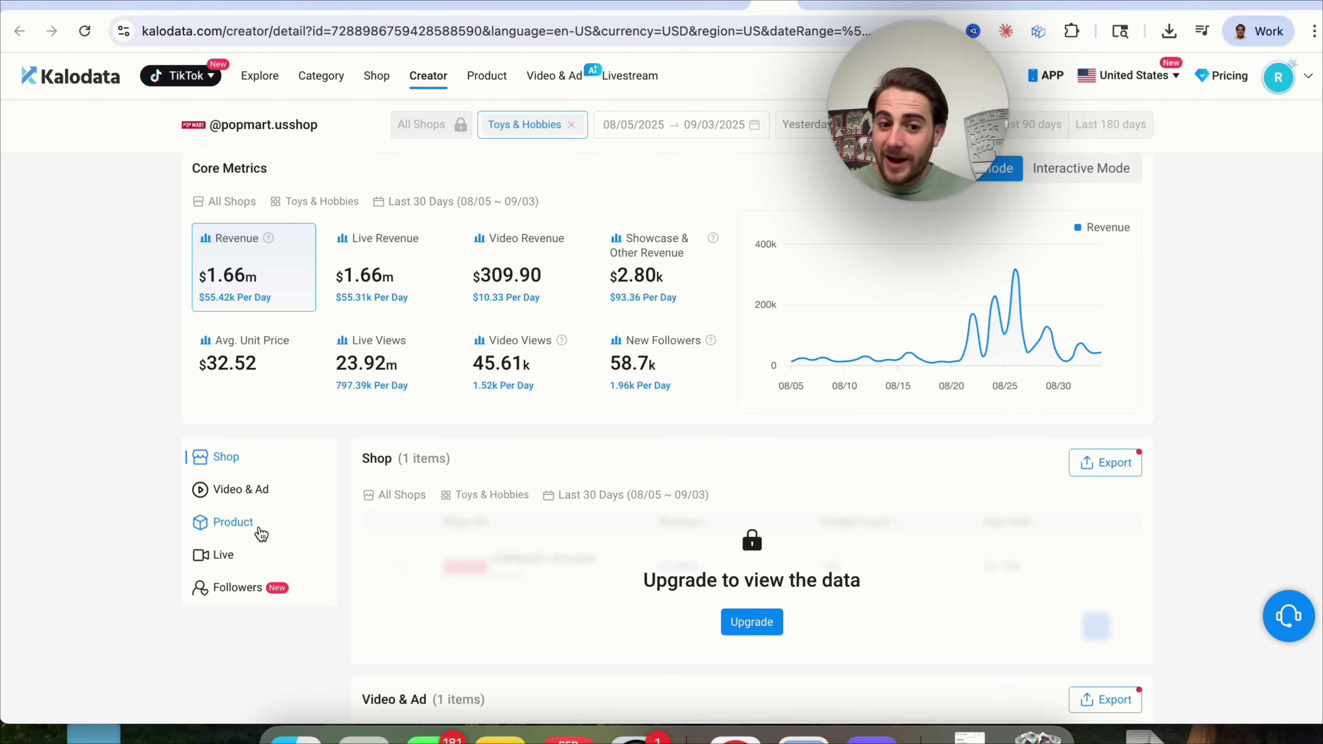
{"action": "scroll", "coordinate": [259, 501], "scroll_direction": "up", "scroll_amount": 5}
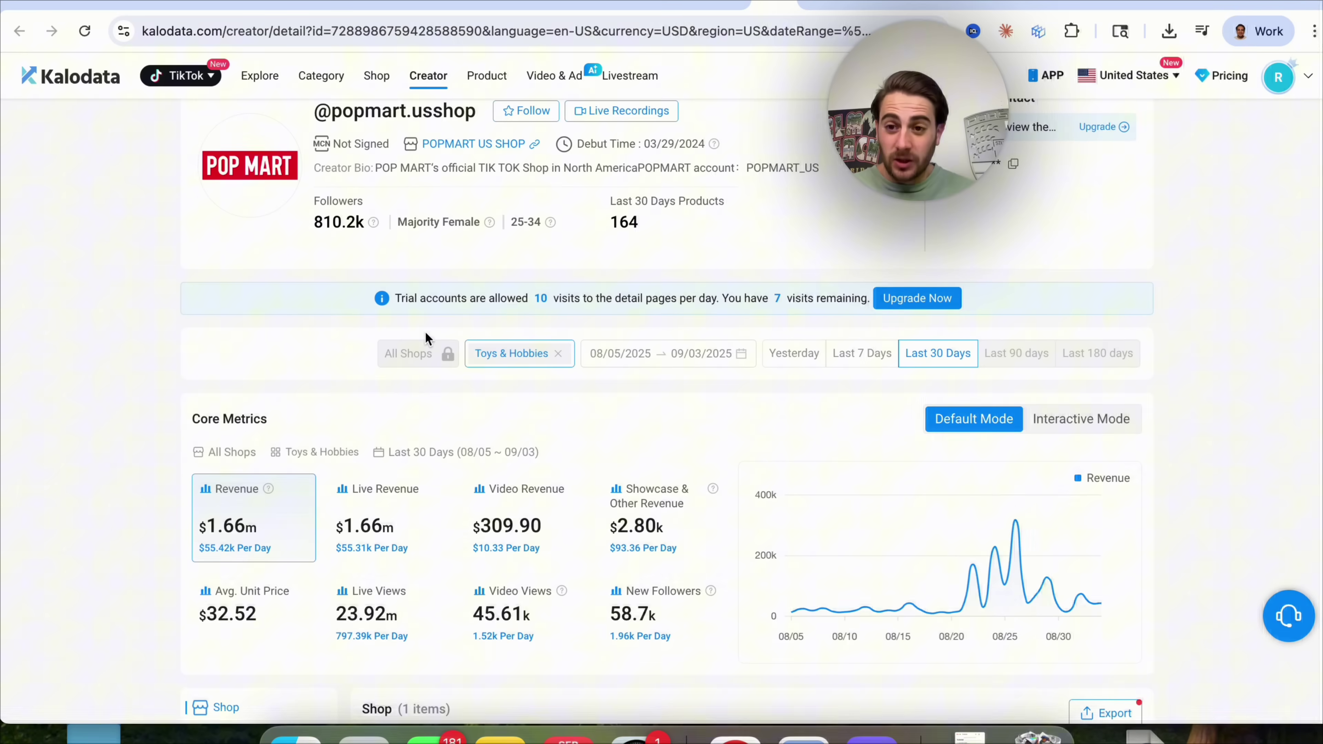
{"action": "left_click", "coordinate": [568, 7]}
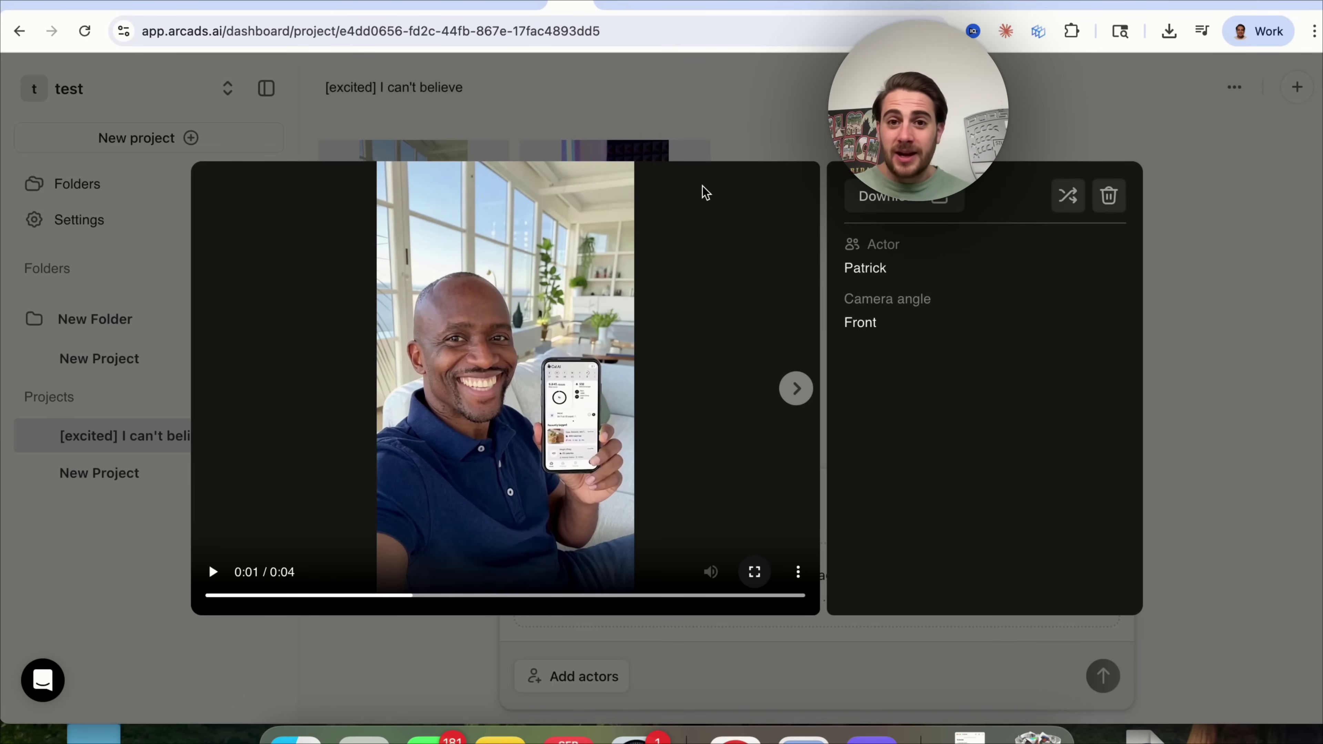
Go back to the Kalodata creator rankings tab, filtered to Collectibles with a $910.89k leader.
{"action": "left_click", "coordinate": [672, 7]}
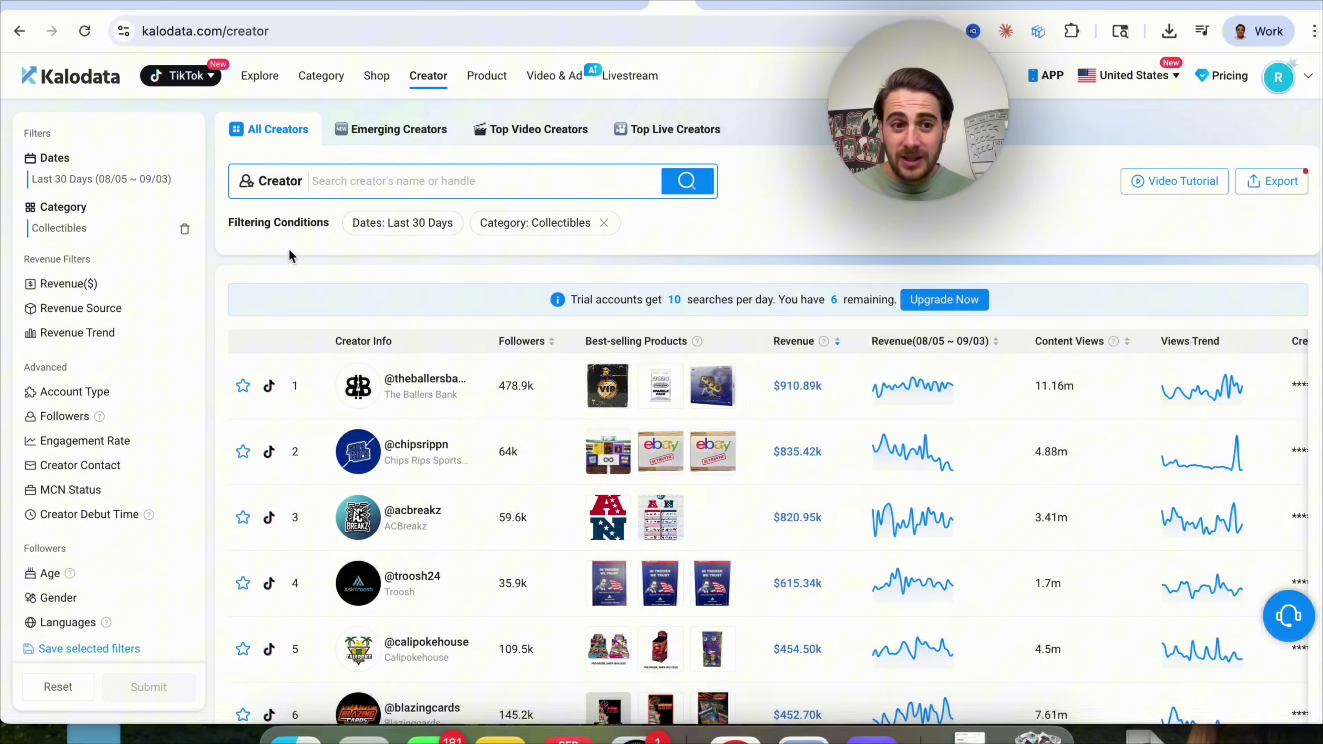
Swap the Collectibles filter for Sports & Outdoor and reload creators, led by $1.52m revenue.
{"action": "mouse_move", "coordinate": [200, 229]}
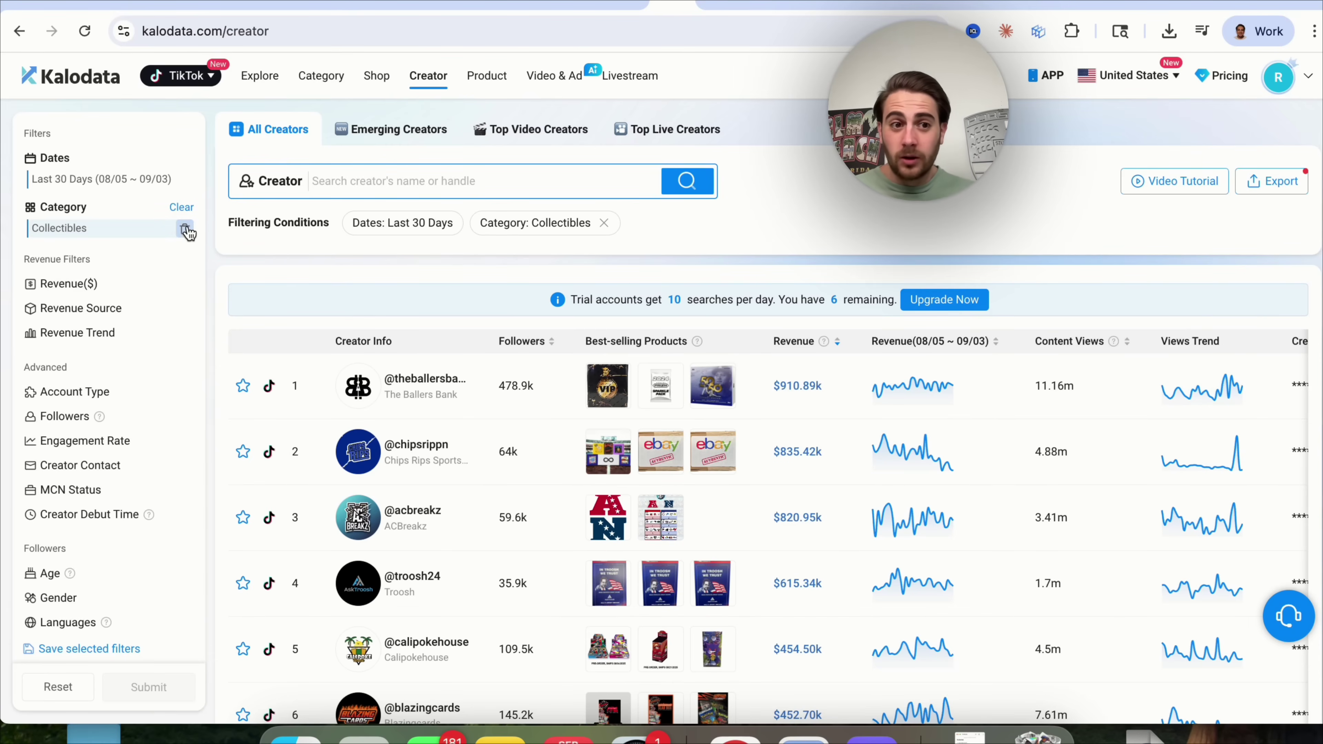
{"action": "left_click", "coordinate": [186, 228]}
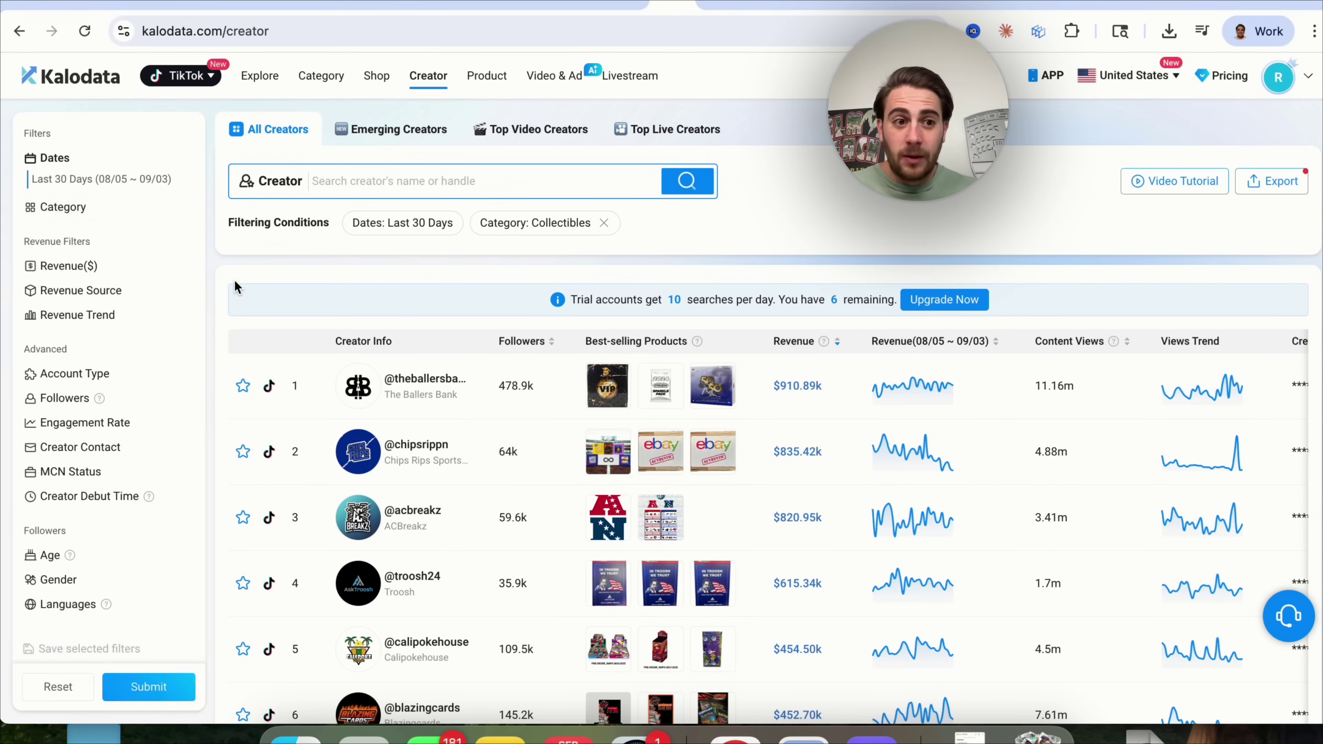
{"action": "left_click", "coordinate": [130, 211]}
{"action": "scroll", "coordinate": [223, 375], "scroll_direction": "down", "scroll_amount": 1}
{"action": "mouse_move", "coordinate": [223, 376]}
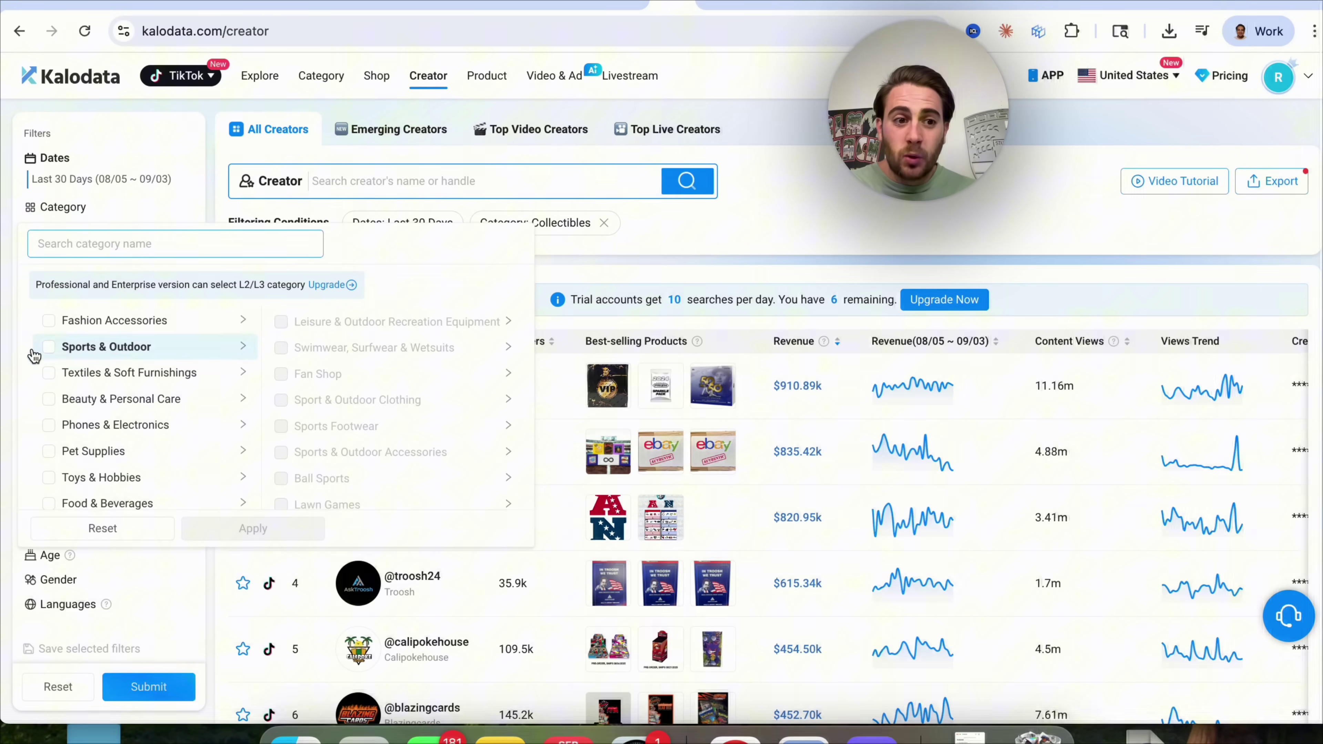
{"action": "left_click", "coordinate": [52, 348]}
{"action": "left_click", "coordinate": [236, 528]}
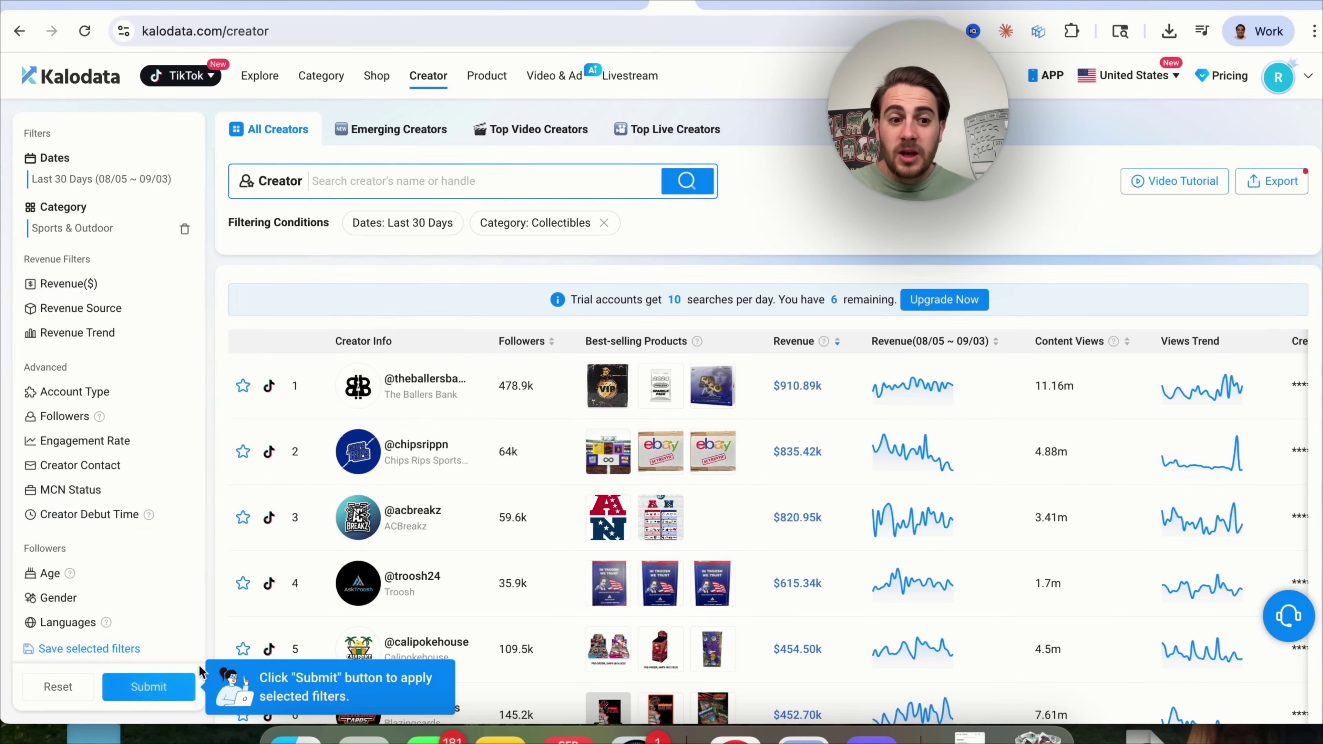
{"action": "left_click", "coordinate": [166, 687]}
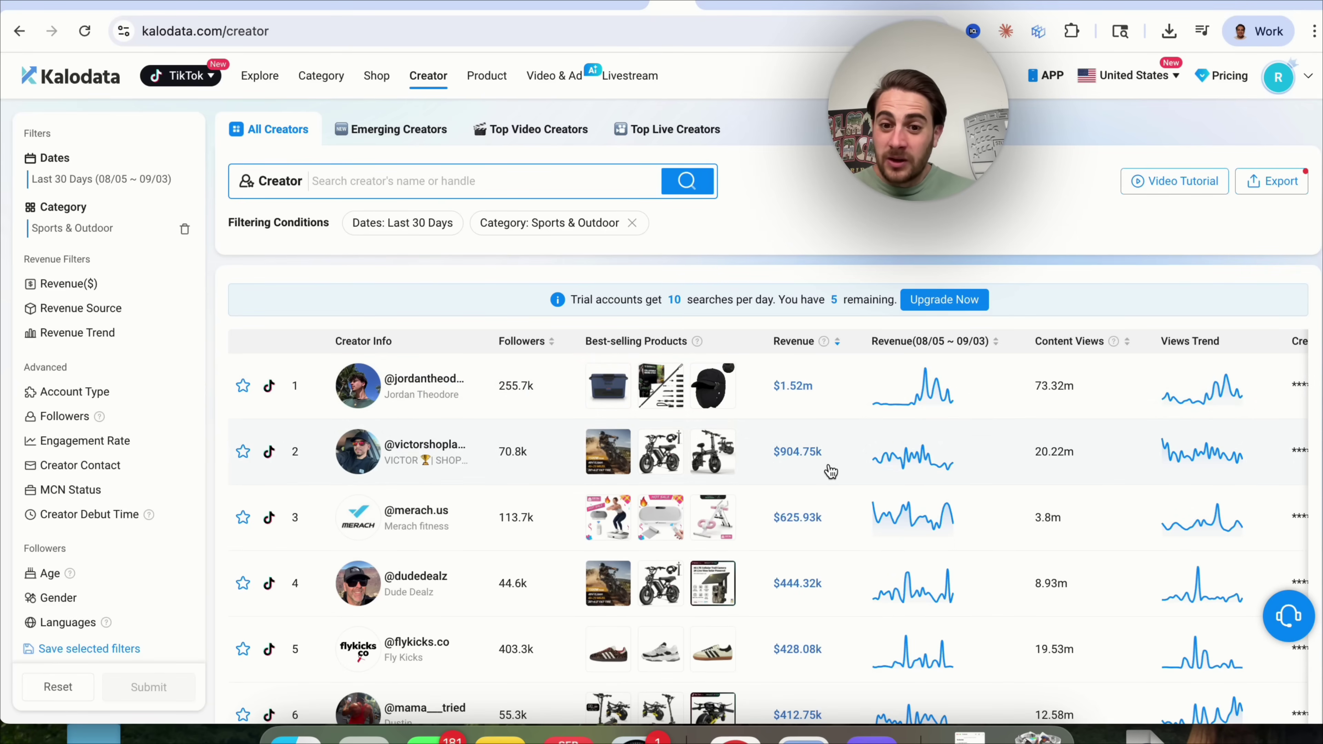
{"action": "scroll", "coordinate": [809, 528], "scroll_direction": "down", "scroll_amount": 5}
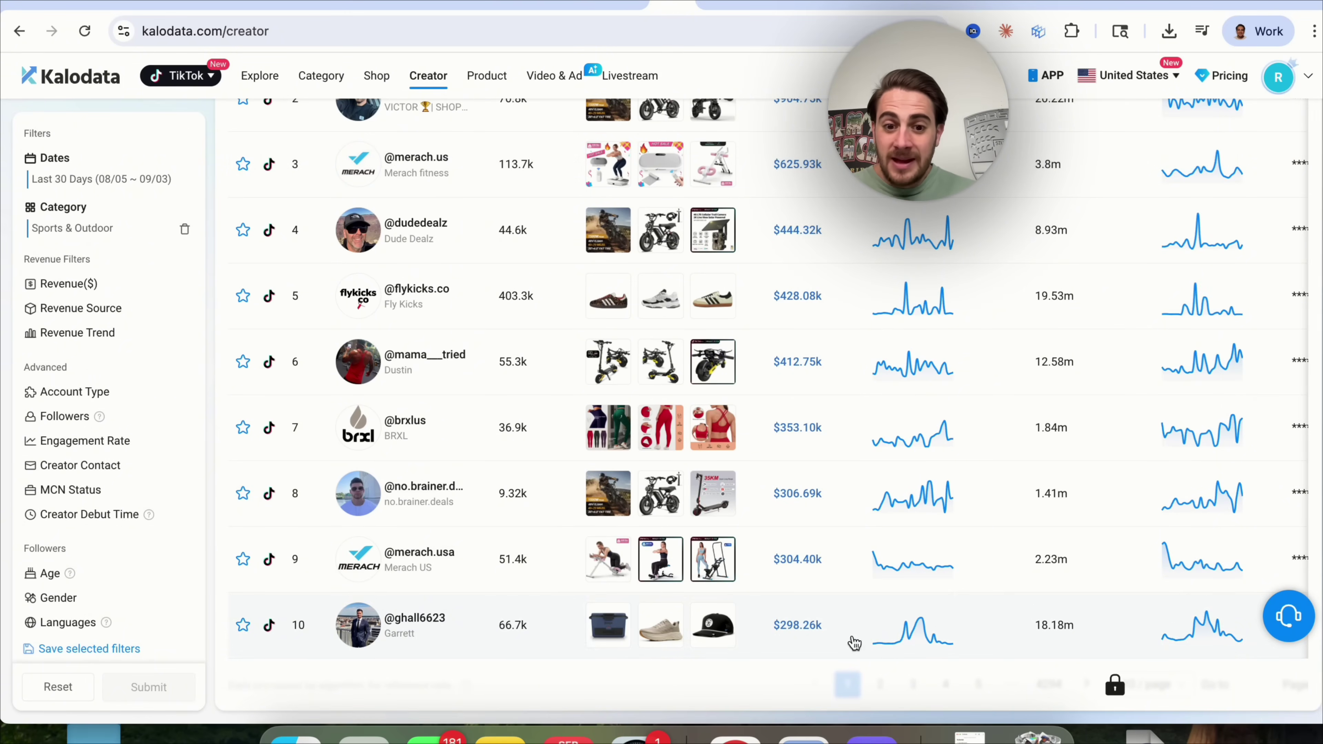
{"action": "scroll", "coordinate": [799, 618], "scroll_direction": "up", "scroll_amount": 2}
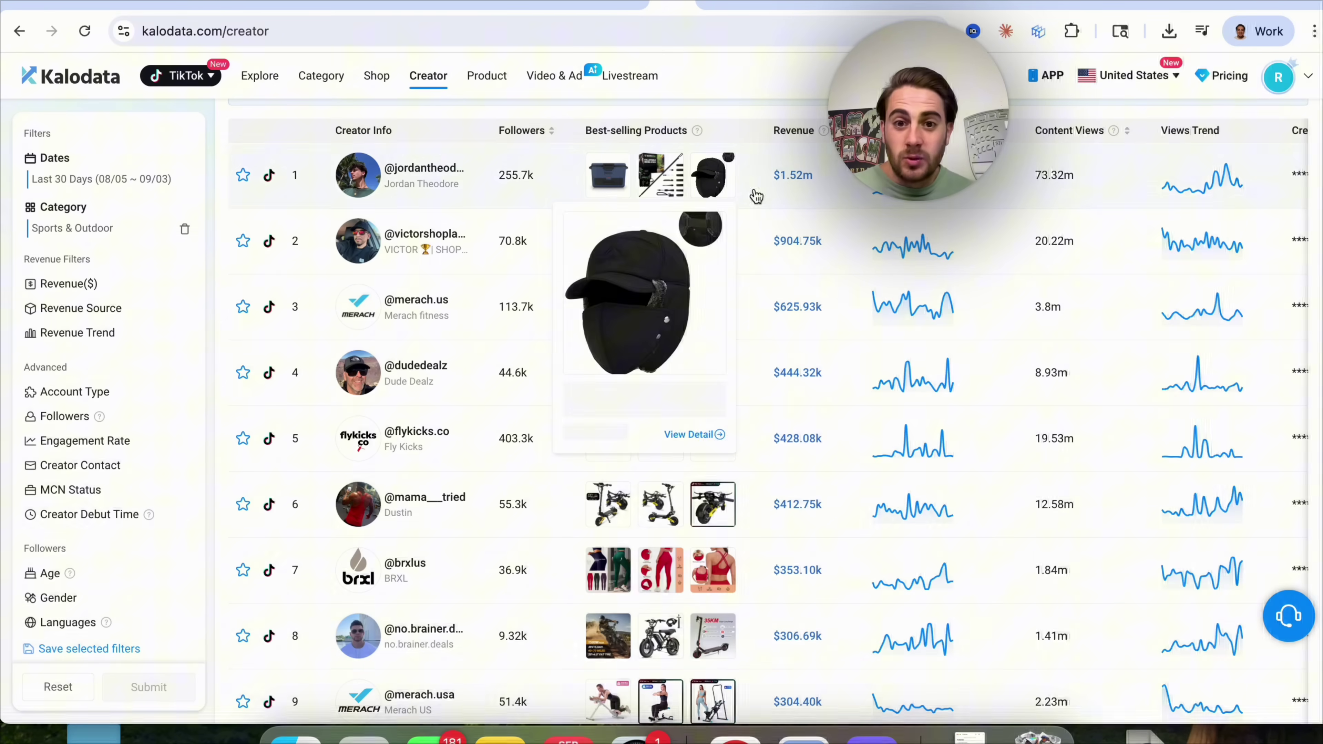
{"action": "left_click", "coordinate": [570, 3]}
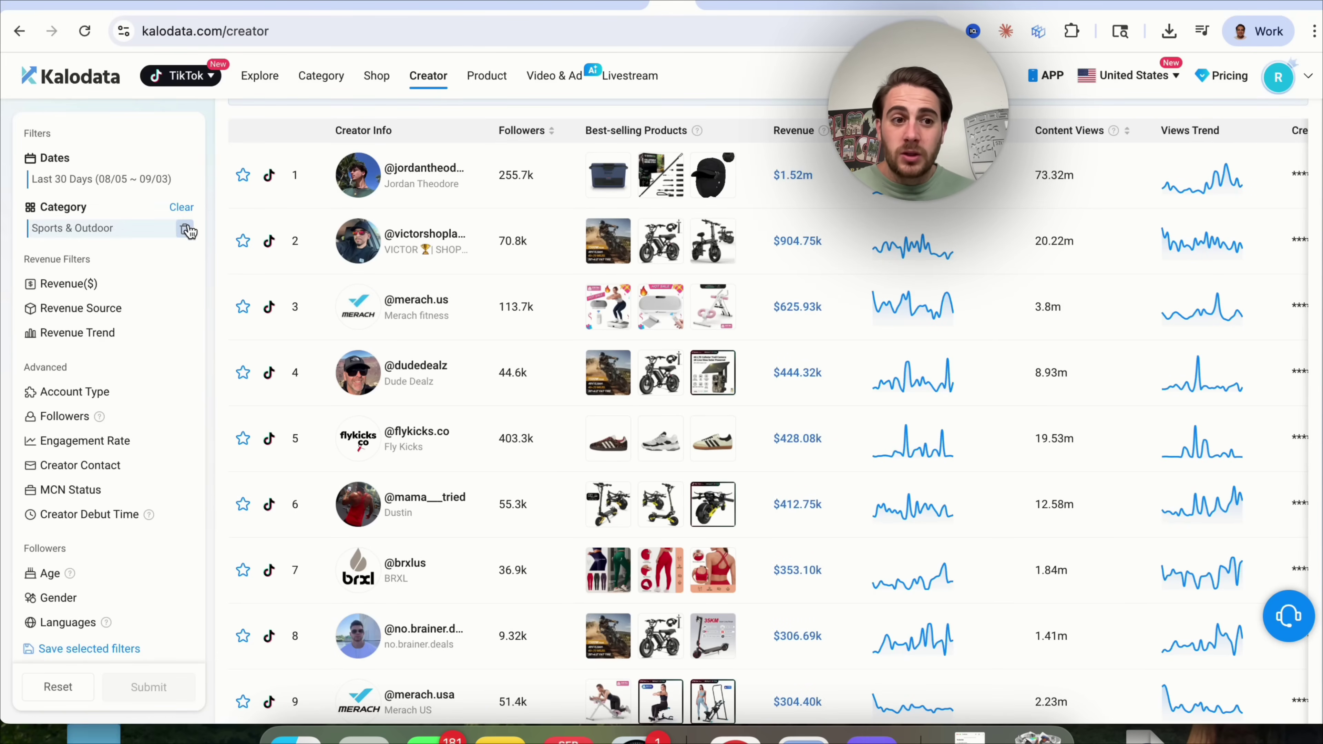
Replace Sports & Outdoor with the Pre-Owned category and load creators, led by a $102.51k sneaker seller.
{"action": "left_click", "coordinate": [184, 229]}
{"action": "left_click", "coordinate": [86, 209]}
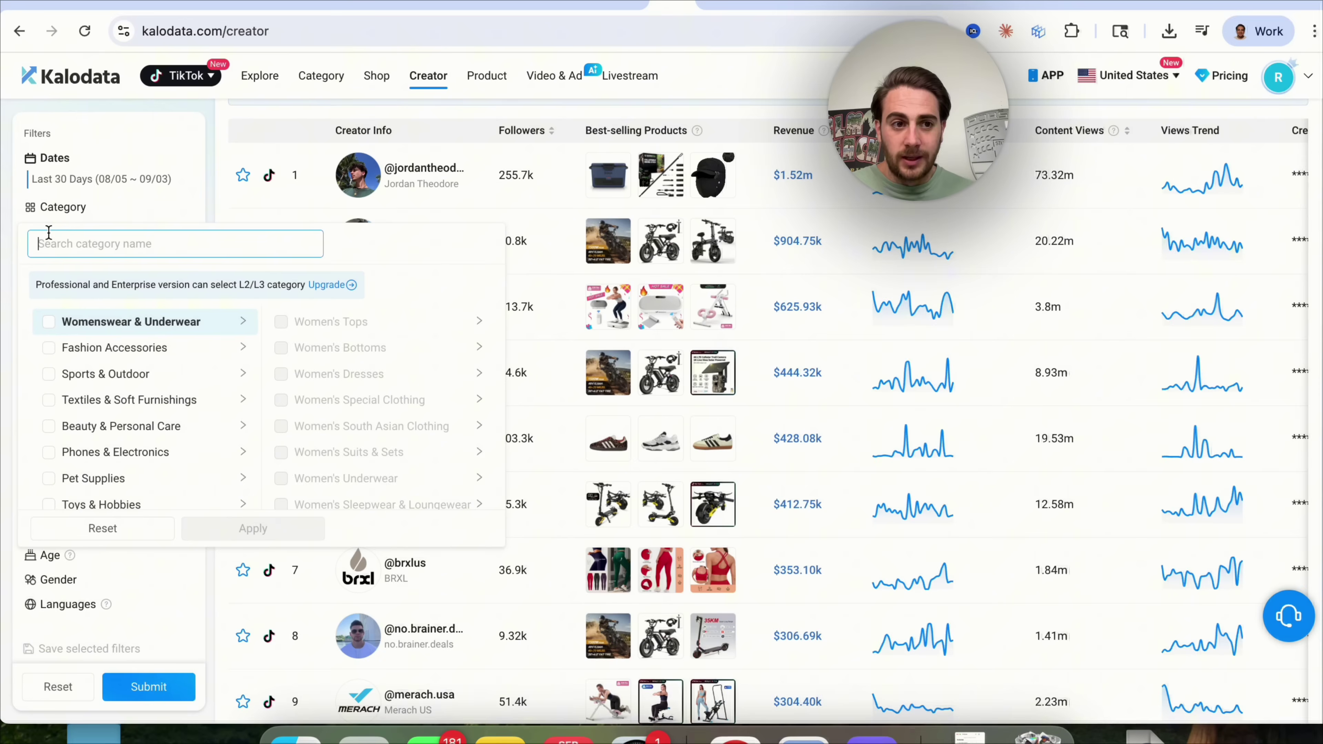
{"action": "mouse_move", "coordinate": [130, 409]}
{"action": "scroll", "coordinate": [133, 415], "scroll_direction": "down", "scroll_amount": 1}
{"action": "scroll", "coordinate": [130, 412], "scroll_direction": "down", "scroll_amount": 1}
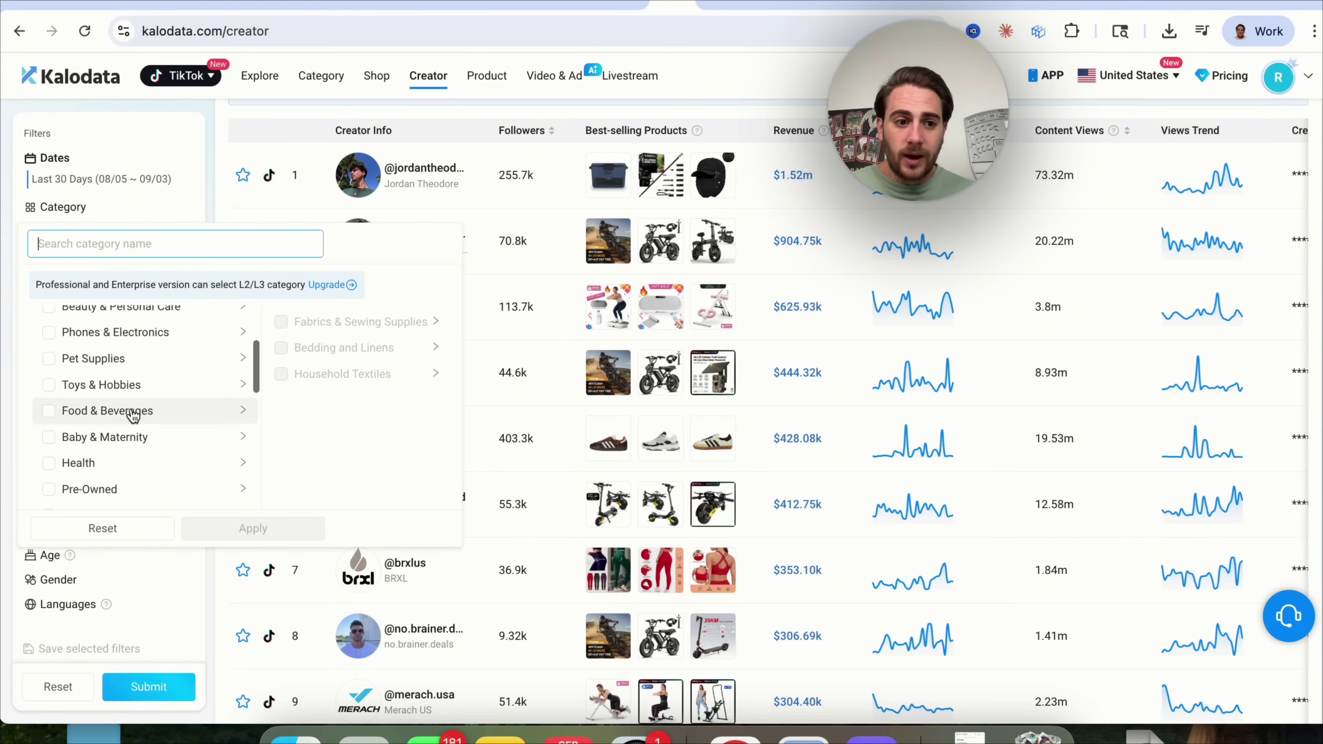
{"action": "scroll", "coordinate": [131, 412], "scroll_direction": "down", "scroll_amount": 1}
{"action": "left_click", "coordinate": [52, 458]}
{"action": "left_click", "coordinate": [52, 458]}
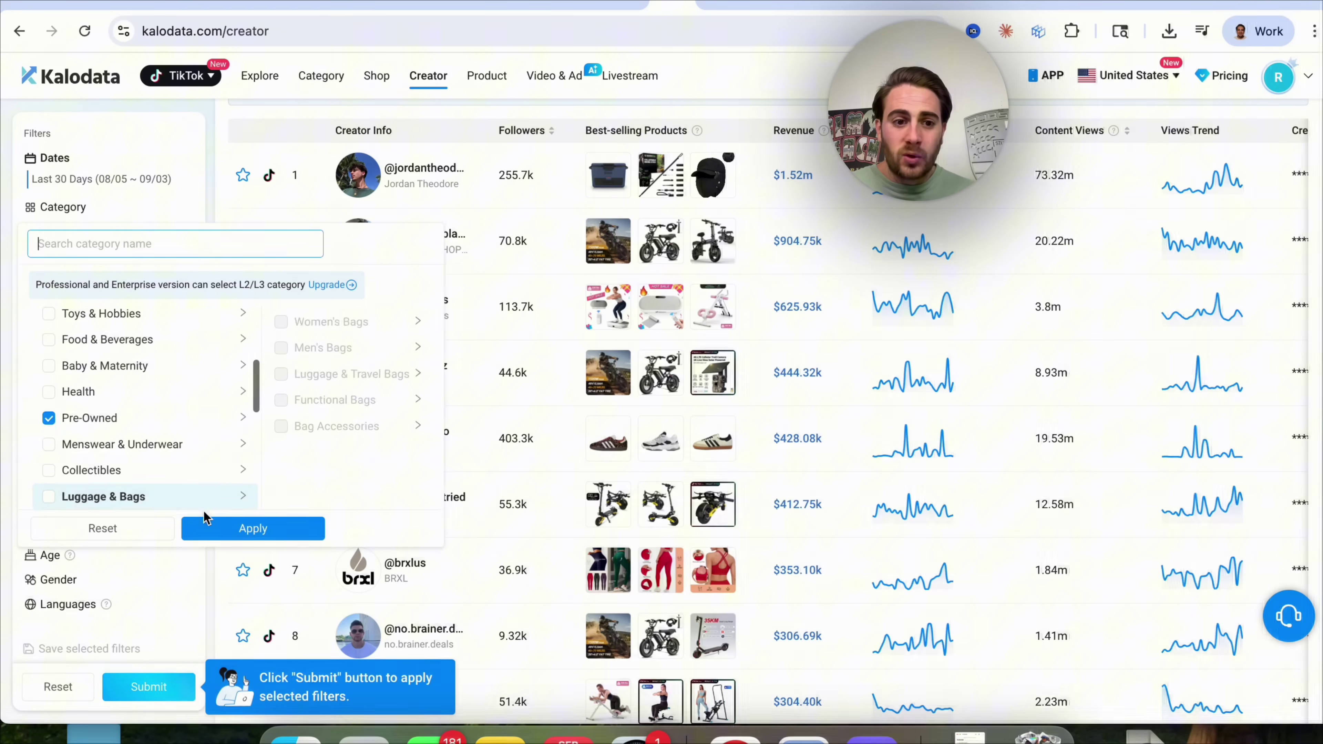
{"action": "left_click", "coordinate": [252, 529]}
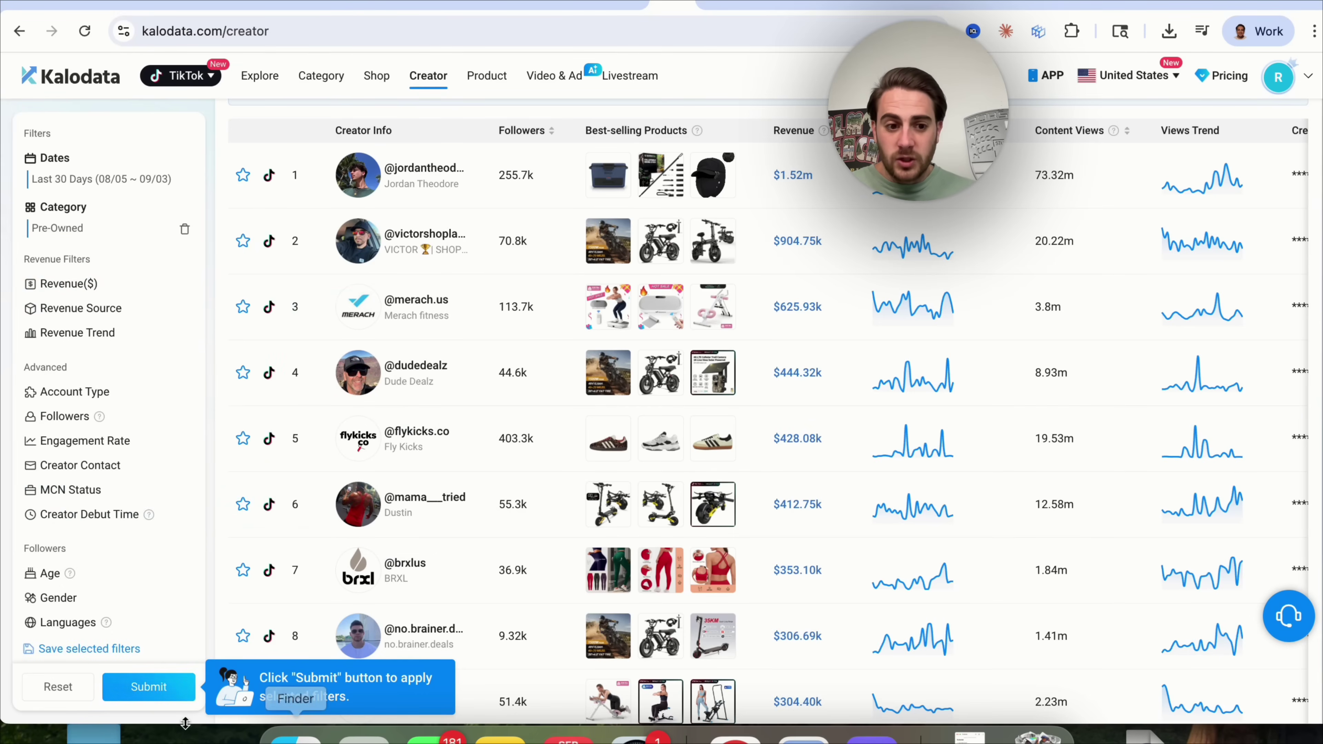
{"action": "left_click", "coordinate": [157, 688]}
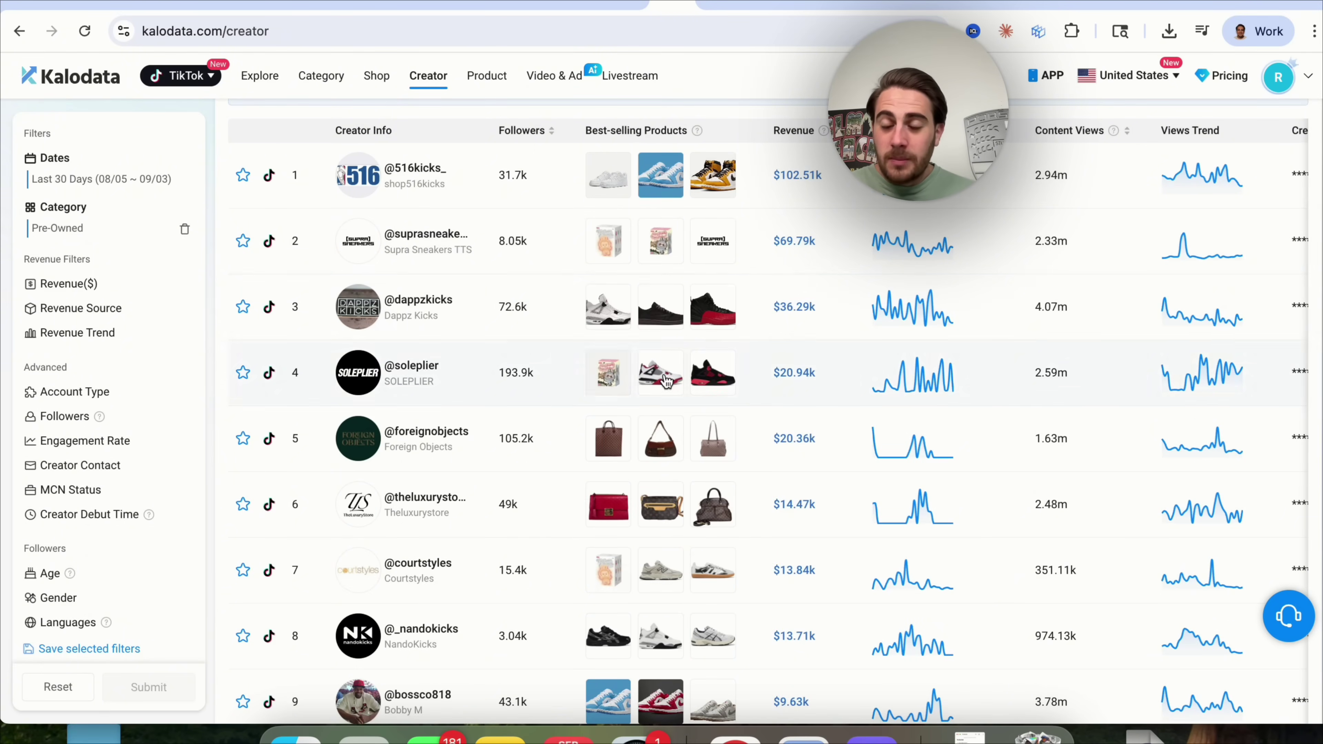
{"action": "mouse_move", "coordinate": [669, 371]}
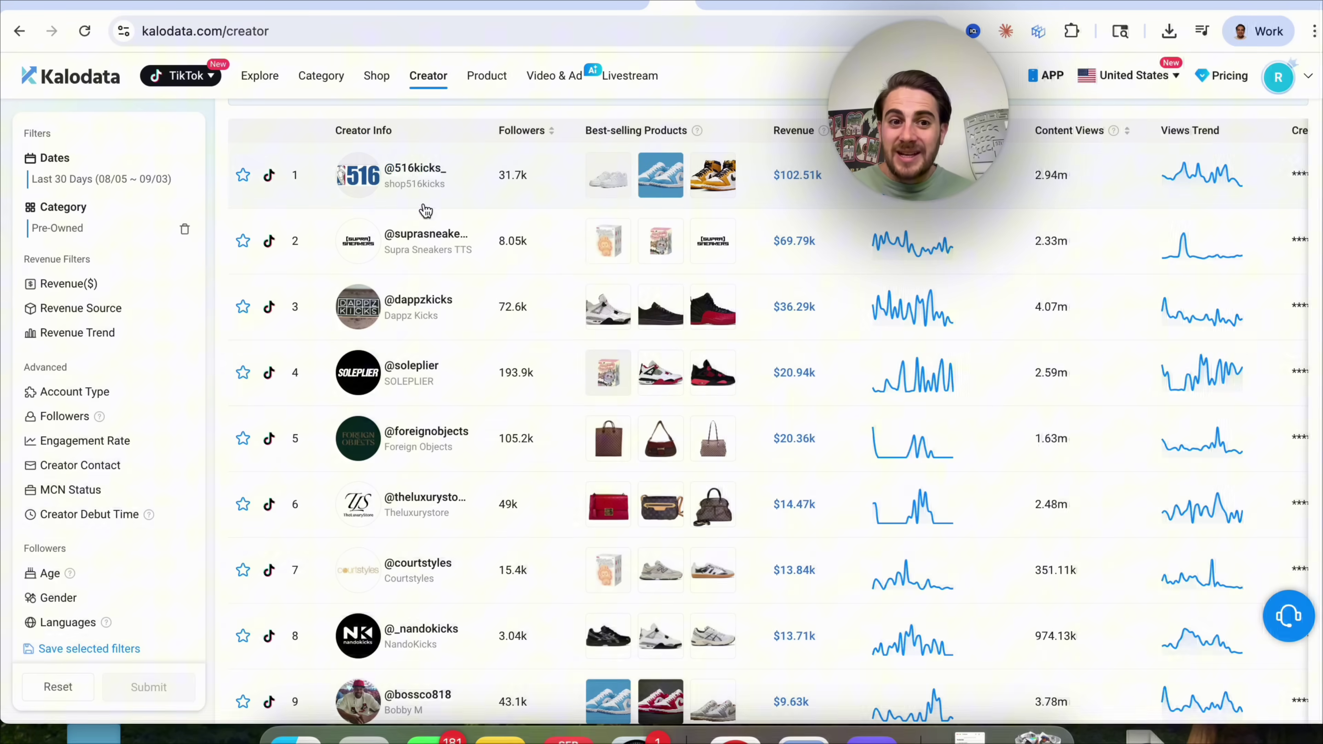
{"action": "scroll", "coordinate": [474, 325], "scroll_direction": "down", "scroll_amount": 2}
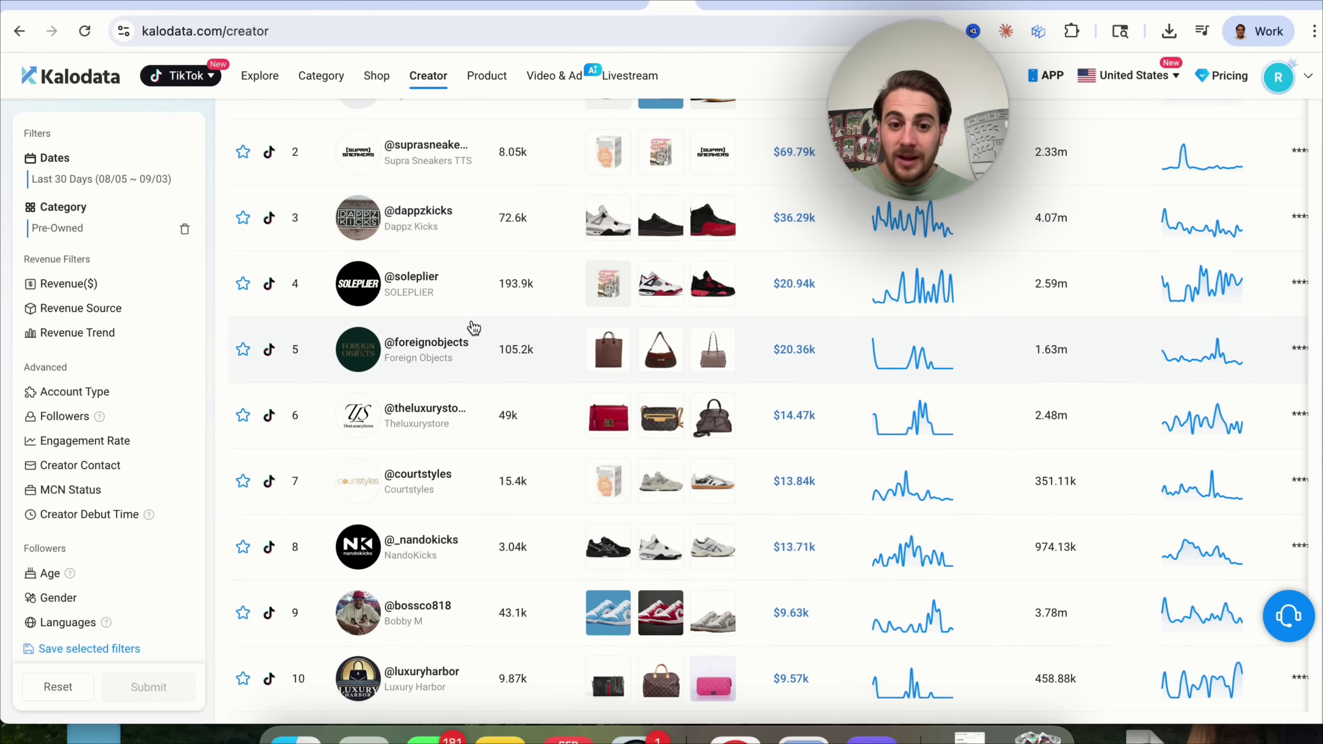
{"action": "scroll", "coordinate": [474, 327], "scroll_direction": "up", "scroll_amount": 2}
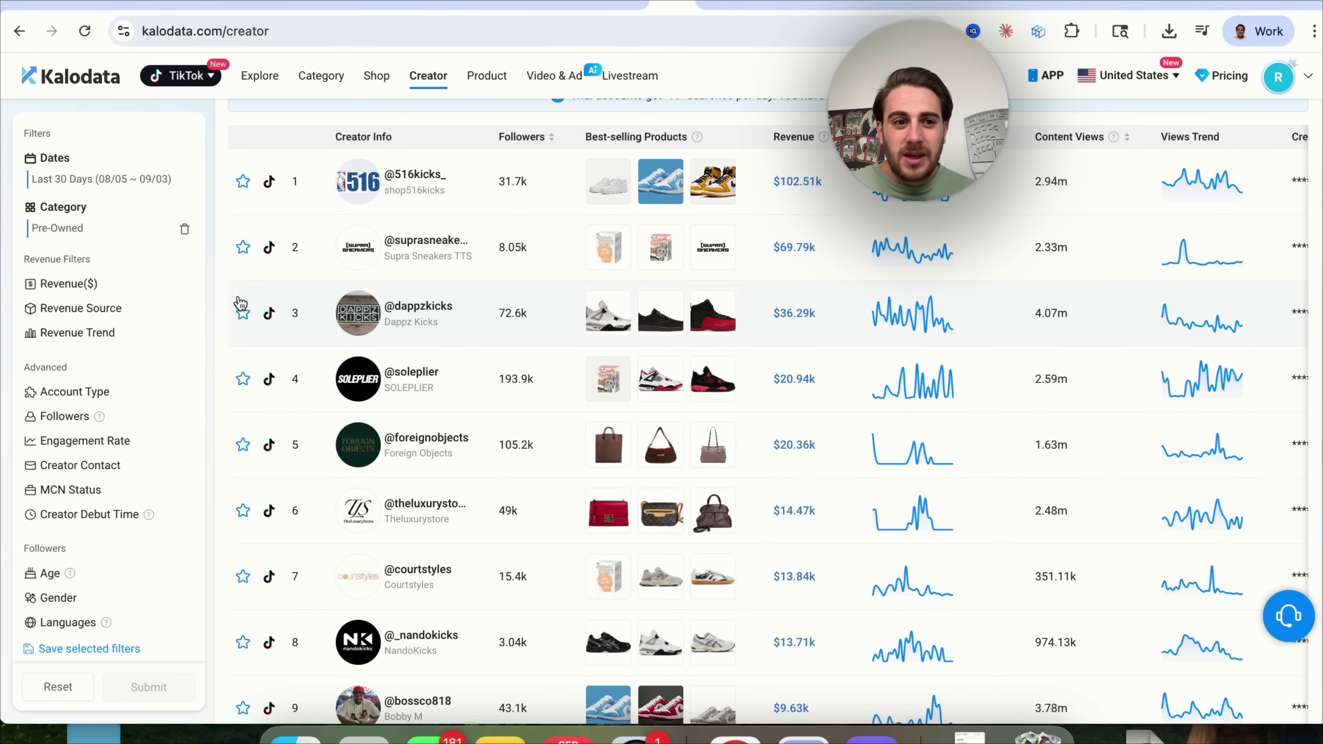
Switch the category filter from Pre-Owned to Health and load creators, topped by $527.84k revenue.
{"action": "left_click", "coordinate": [61, 219]}
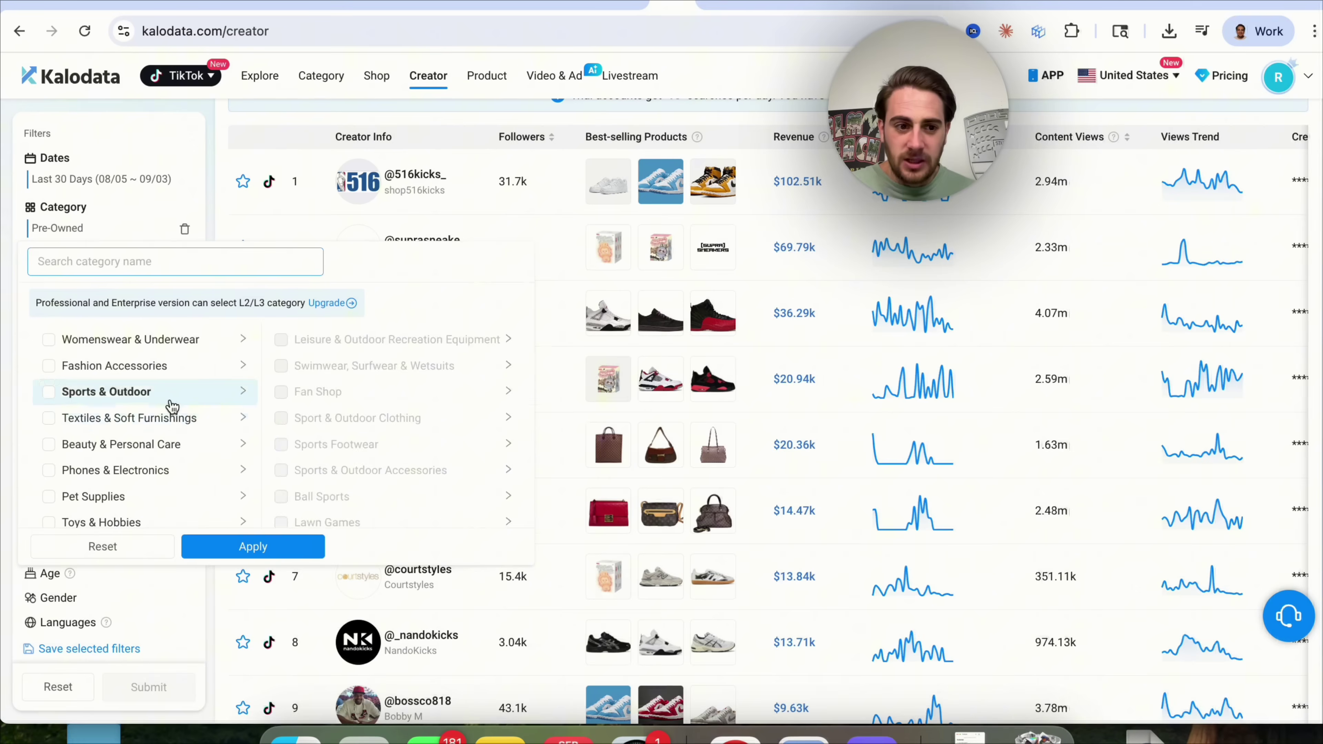
{"action": "scroll", "coordinate": [169, 407], "scroll_direction": "down", "scroll_amount": 5}
{"action": "left_click", "coordinate": [49, 489]}
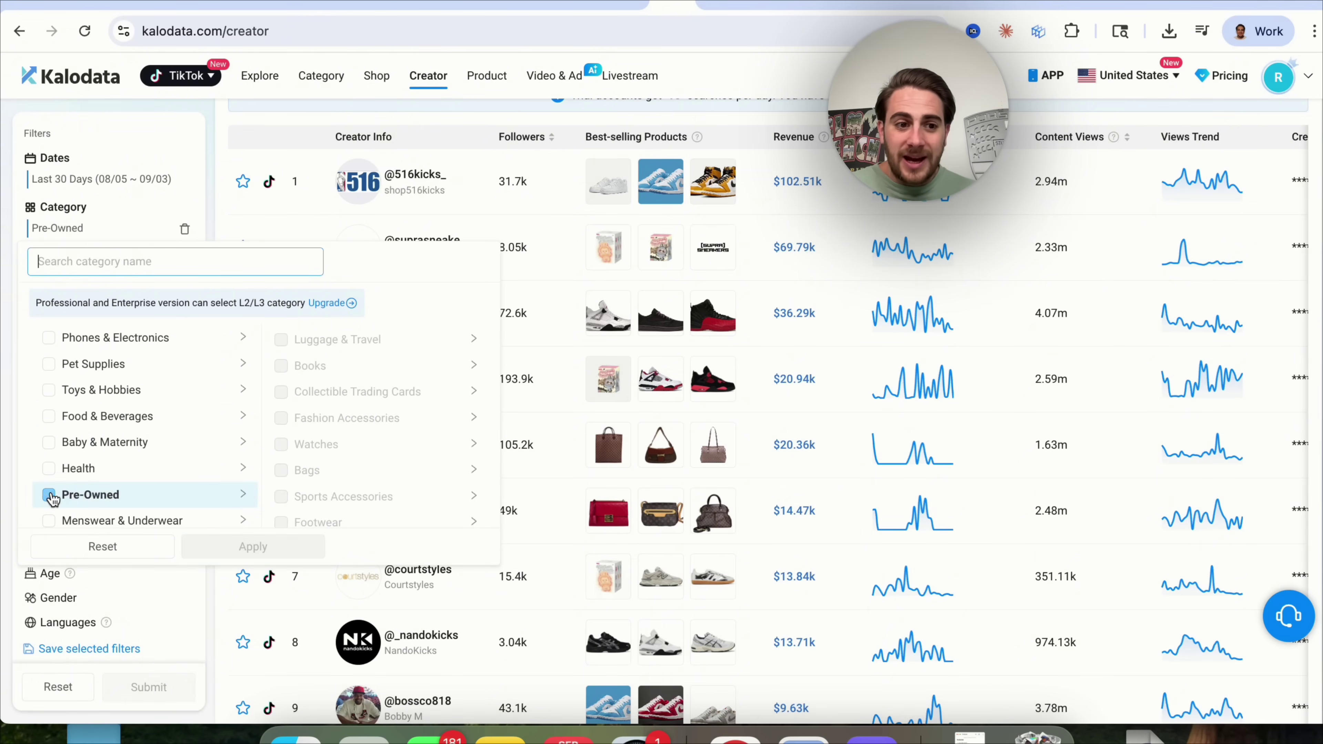
{"action": "left_click", "coordinate": [49, 462]}
{"action": "left_click", "coordinate": [267, 547]}
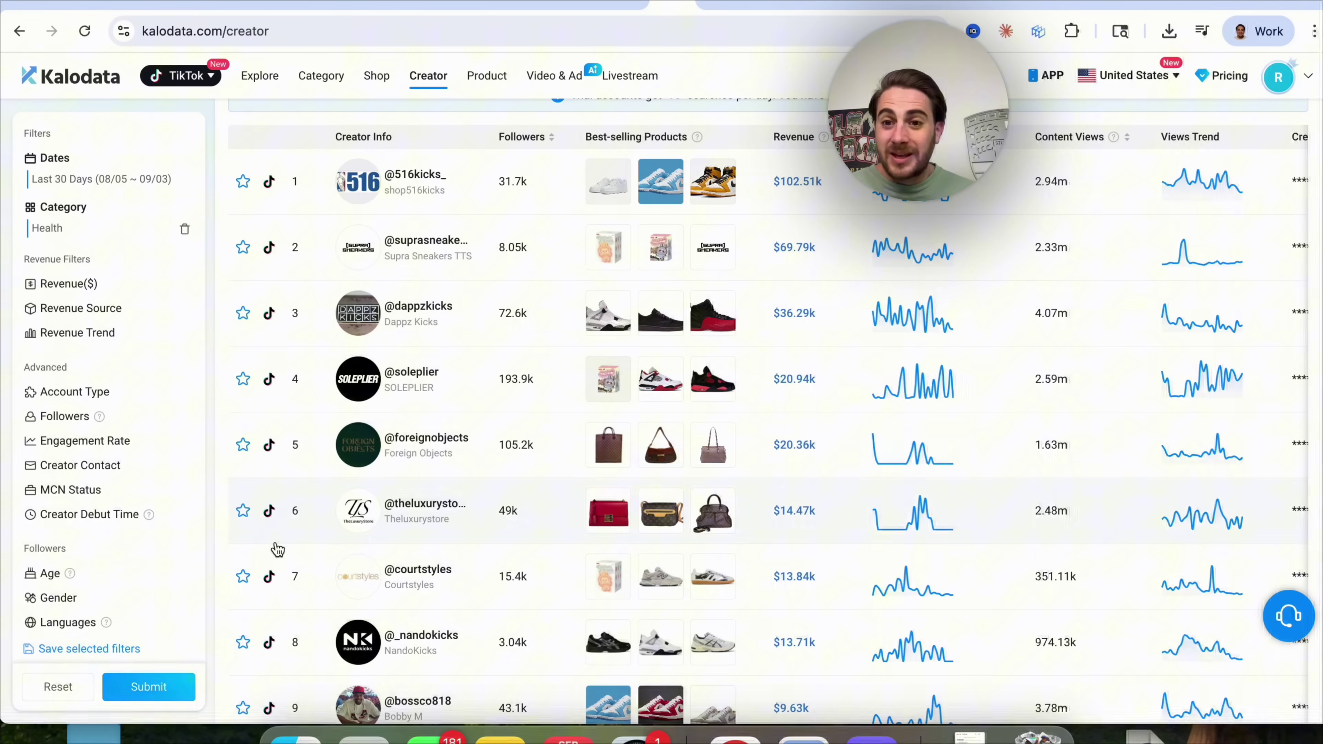
{"action": "left_click", "coordinate": [150, 689]}
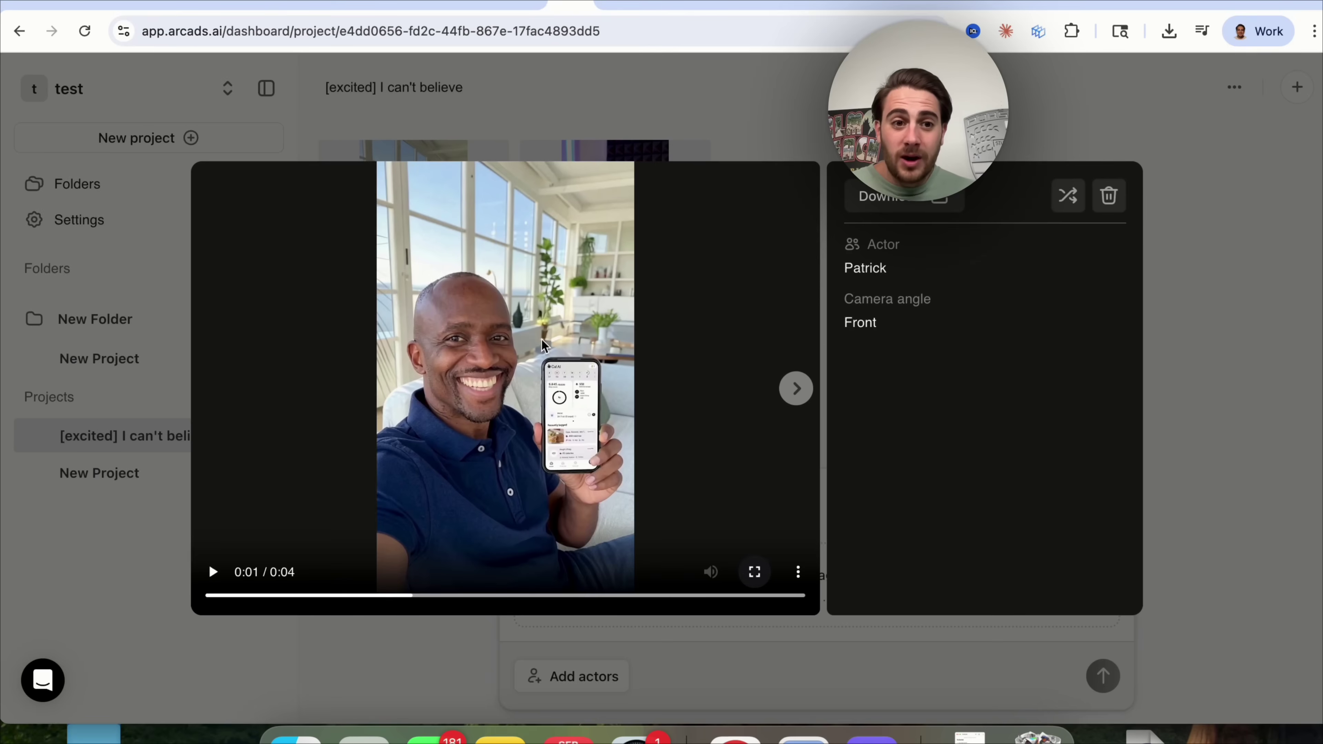
Close the video preview, then open and search the Select actors library before closing it.
{"action": "left_click", "coordinate": [573, 105]}
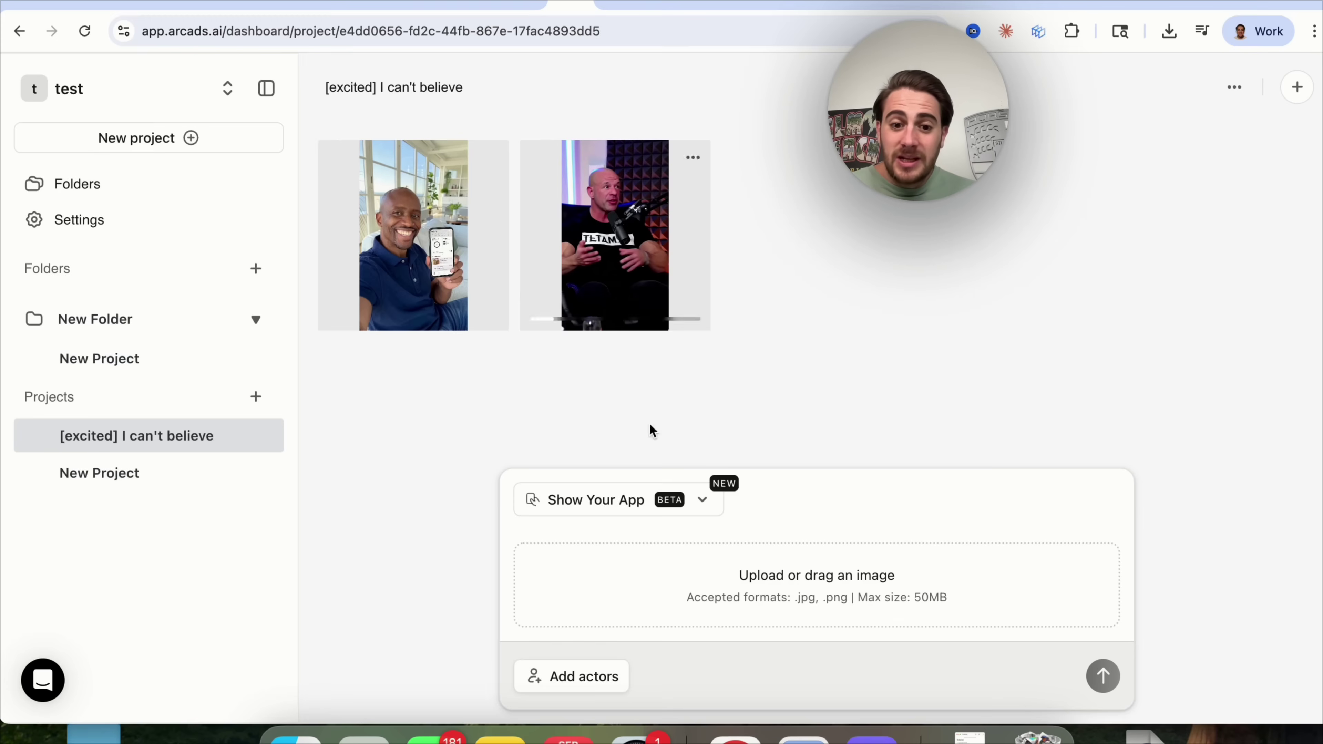
{"action": "left_click", "coordinate": [583, 676]}
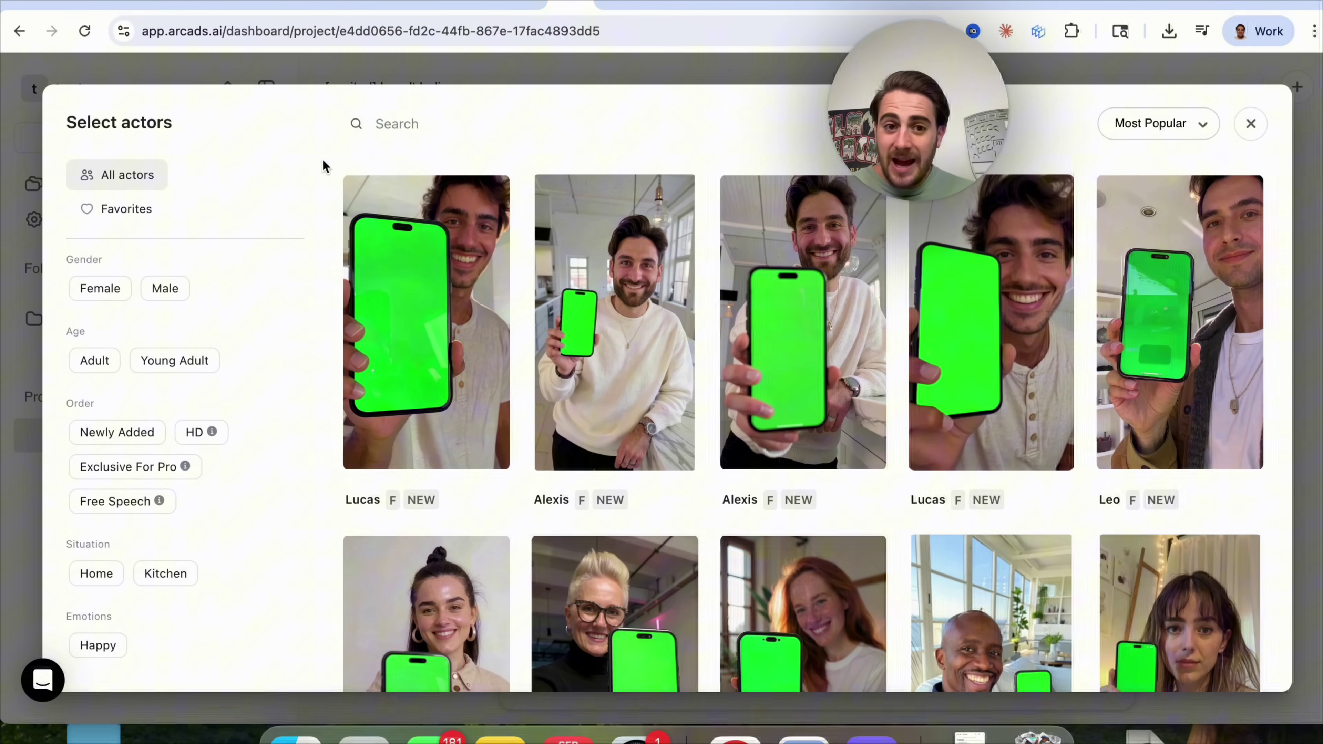
{"action": "left_click", "coordinate": [456, 126]}
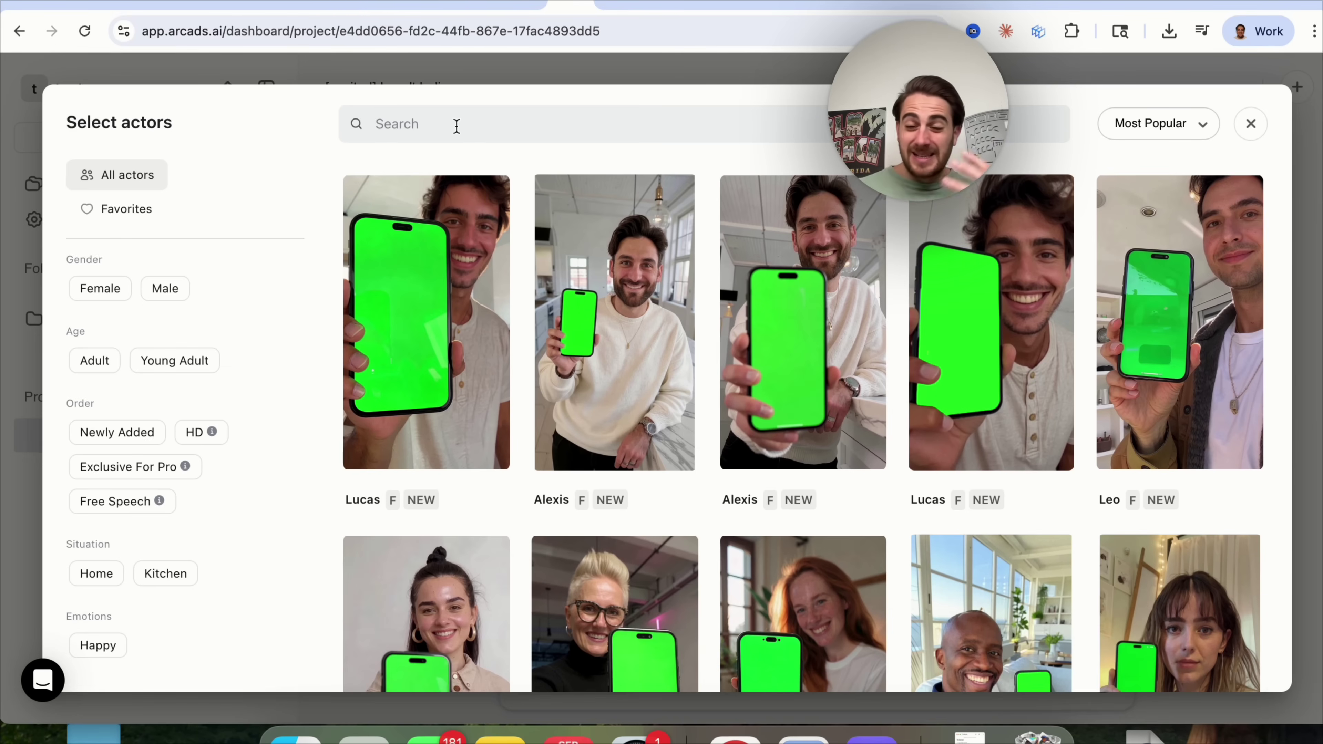
{"action": "left_click", "coordinate": [472, 63]}
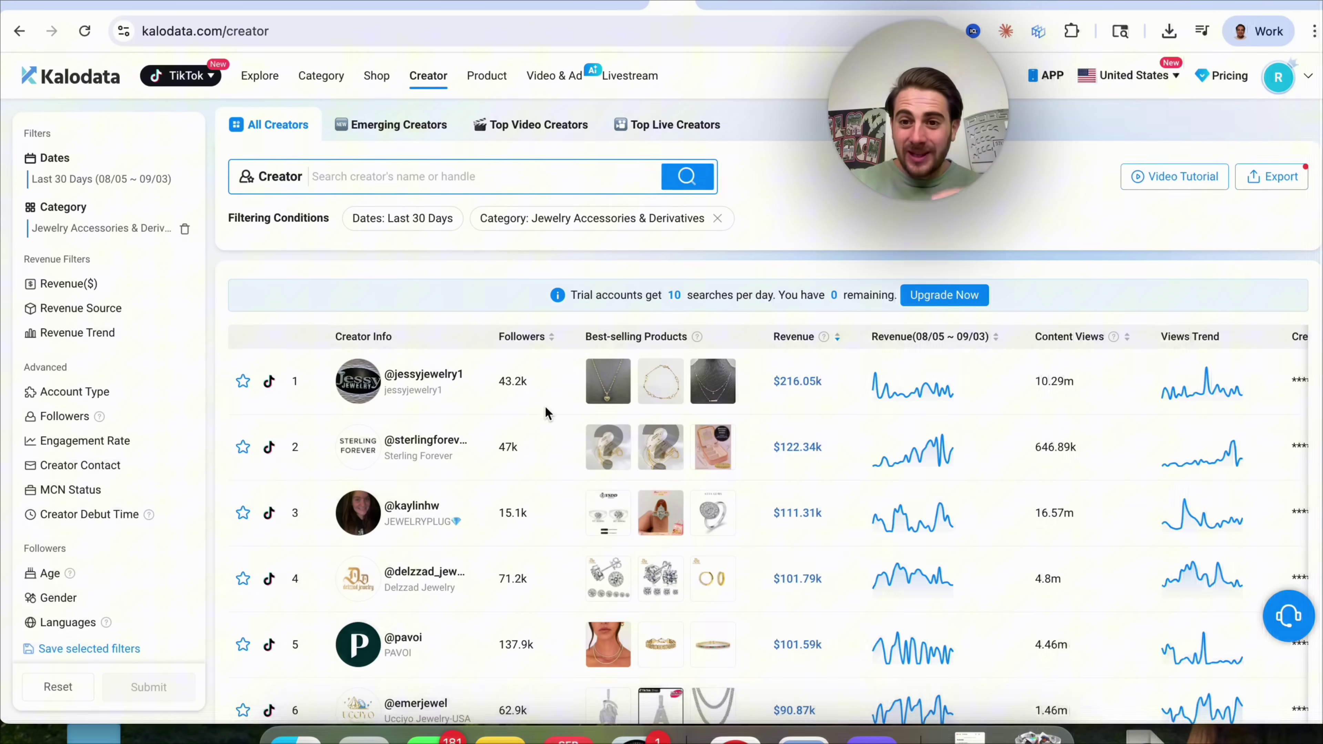
{"action": "scroll", "coordinate": [545, 407], "scroll_direction": "down", "scroll_amount": 1}
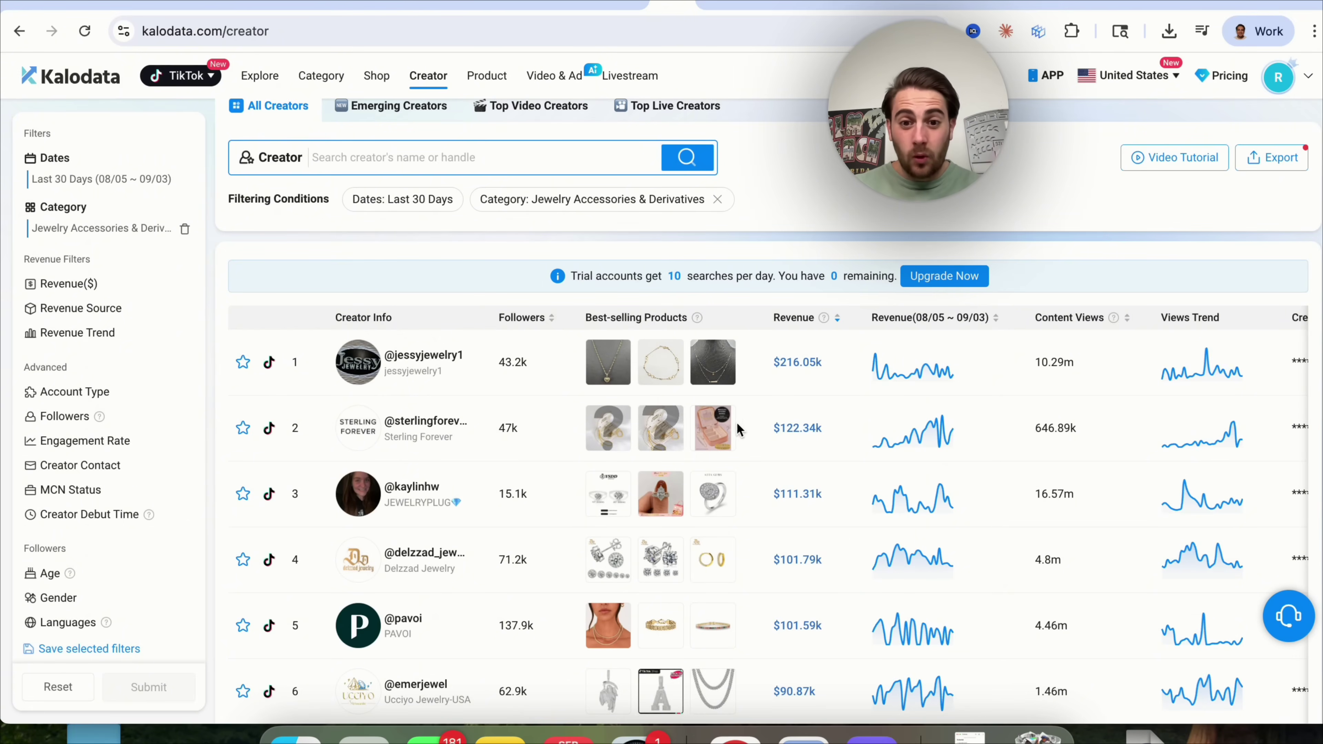
{"action": "scroll", "coordinate": [700, 537], "scroll_direction": "down", "scroll_amount": 2}
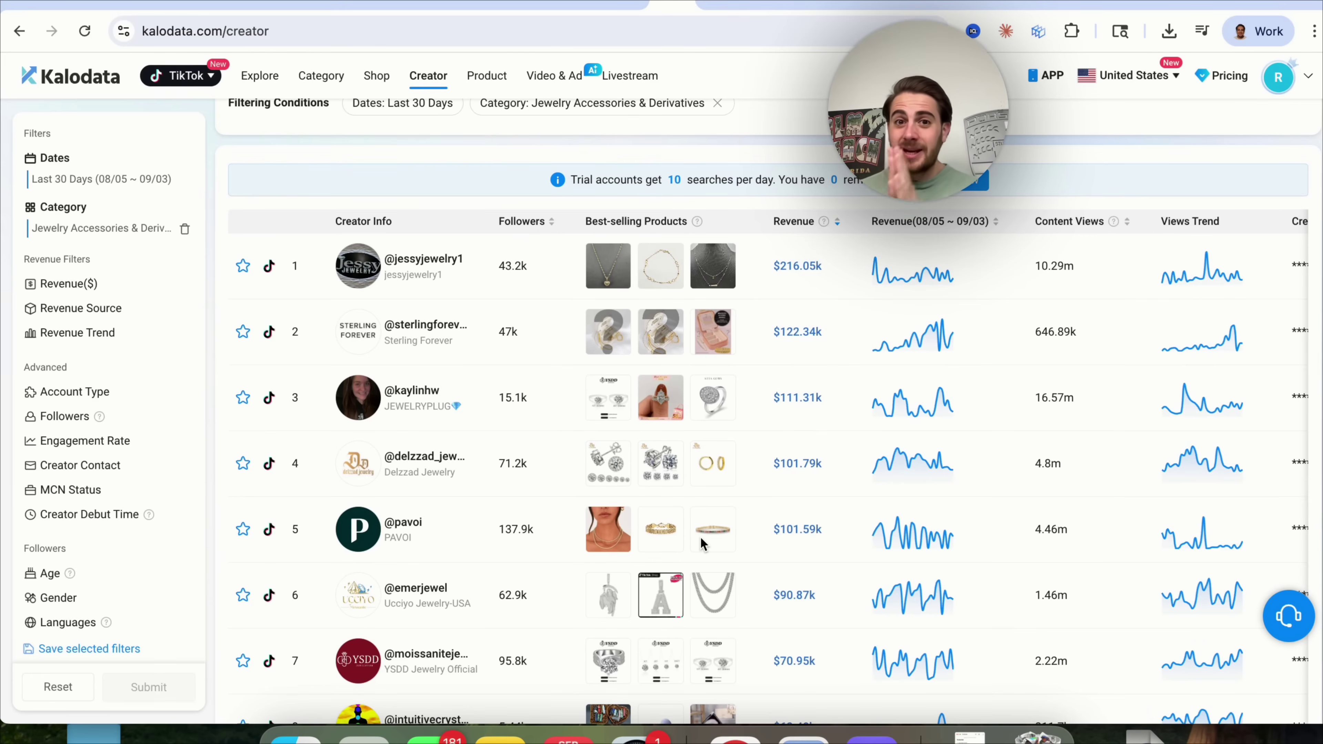
Switch to the arcads.ai tab showing the '[excited] I can't believe' project's two actor videos.
{"action": "left_click", "coordinate": [570, 6]}
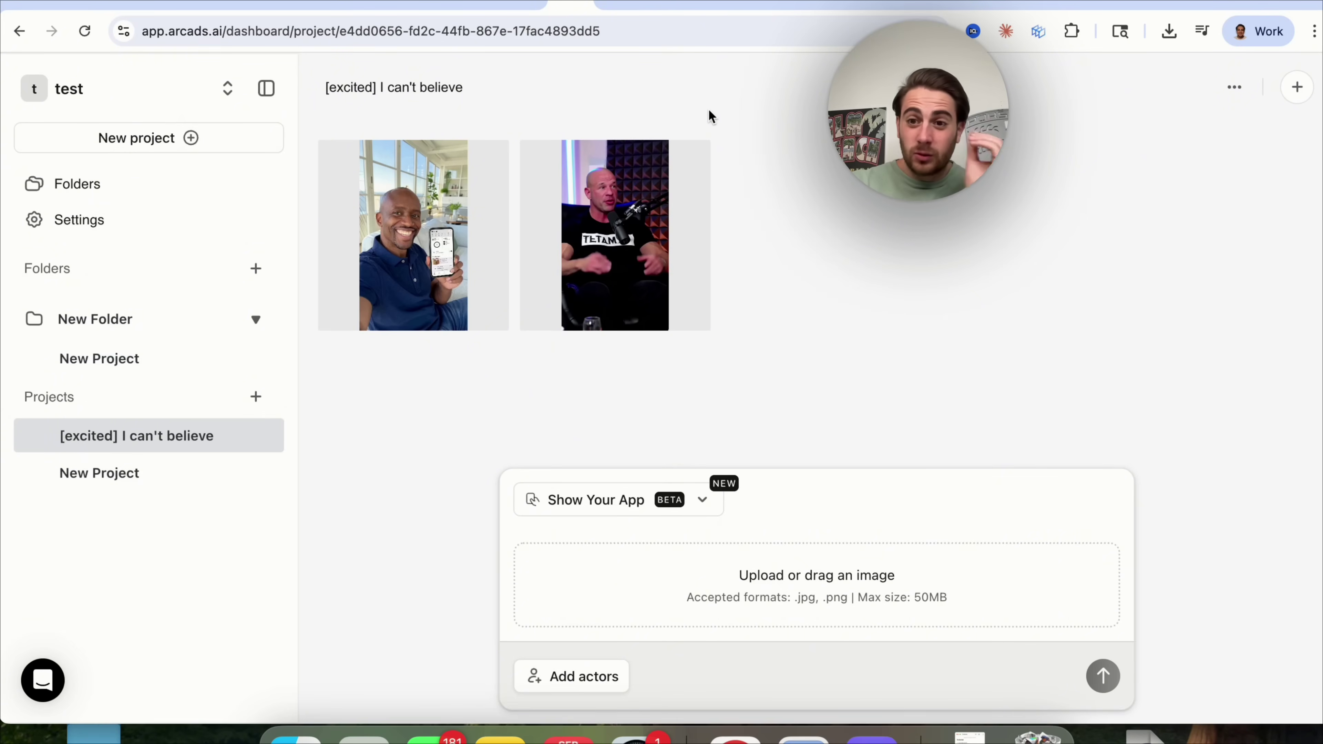